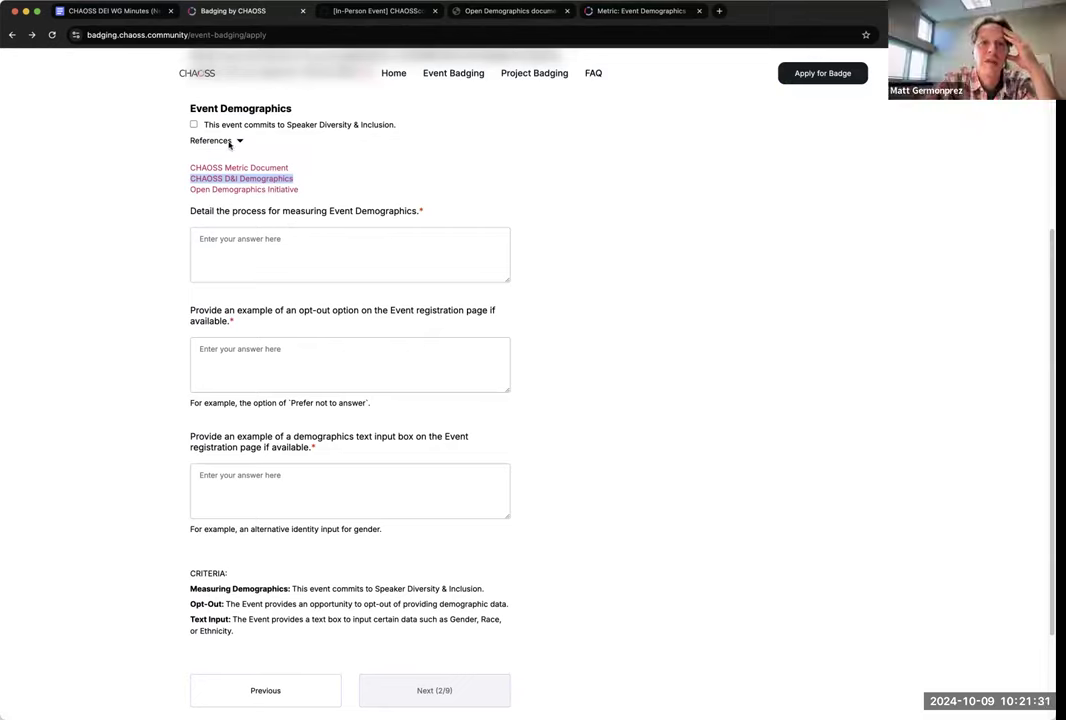
# - In the meeting minutes, add the note "We can take out the references drop down" beneath the existing note under "Update links"
pyautogui.click(128, 14)
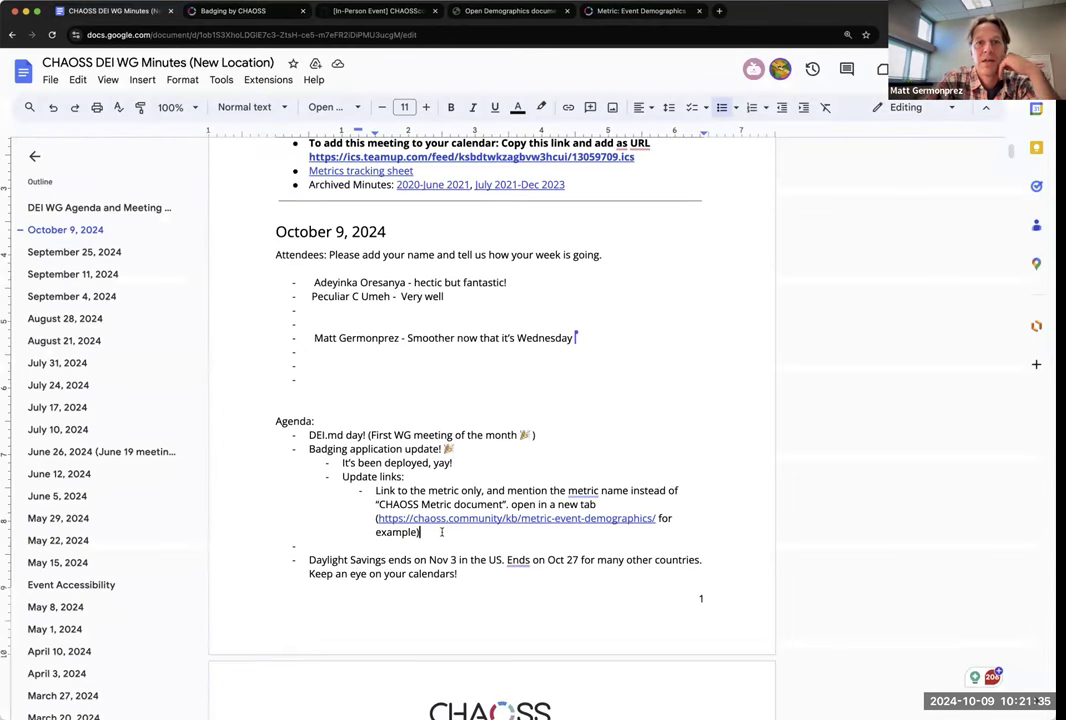
pyautogui.press('Return')
pyautogui.write('We can take out the ref')
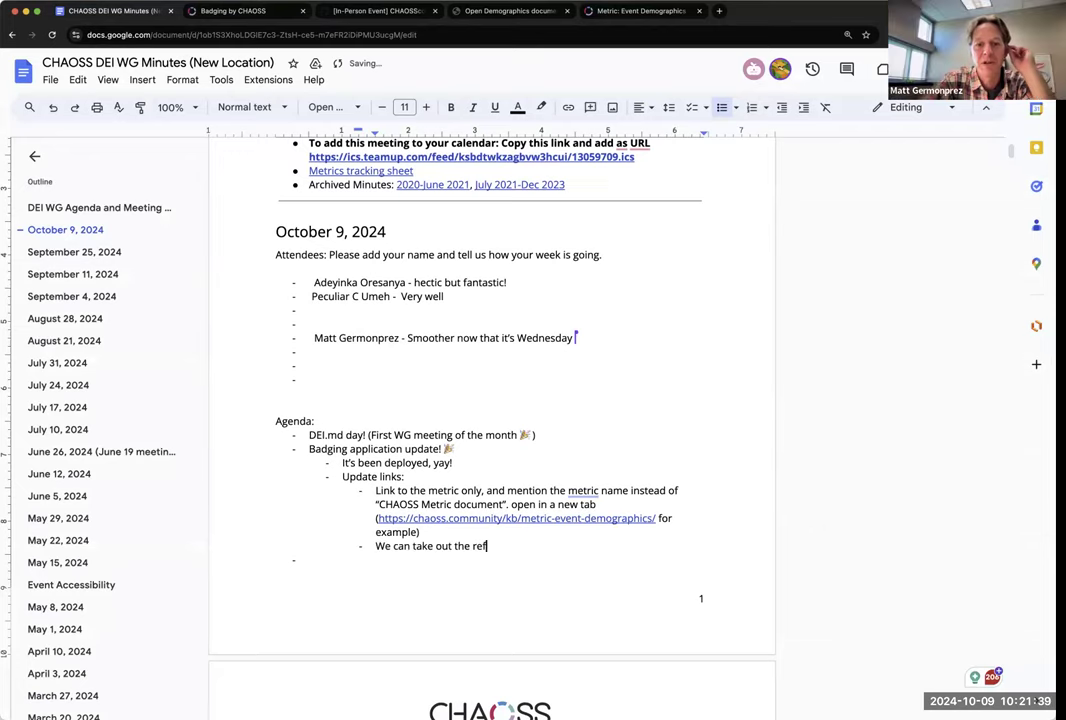
pyautogui.write('erences drop down')
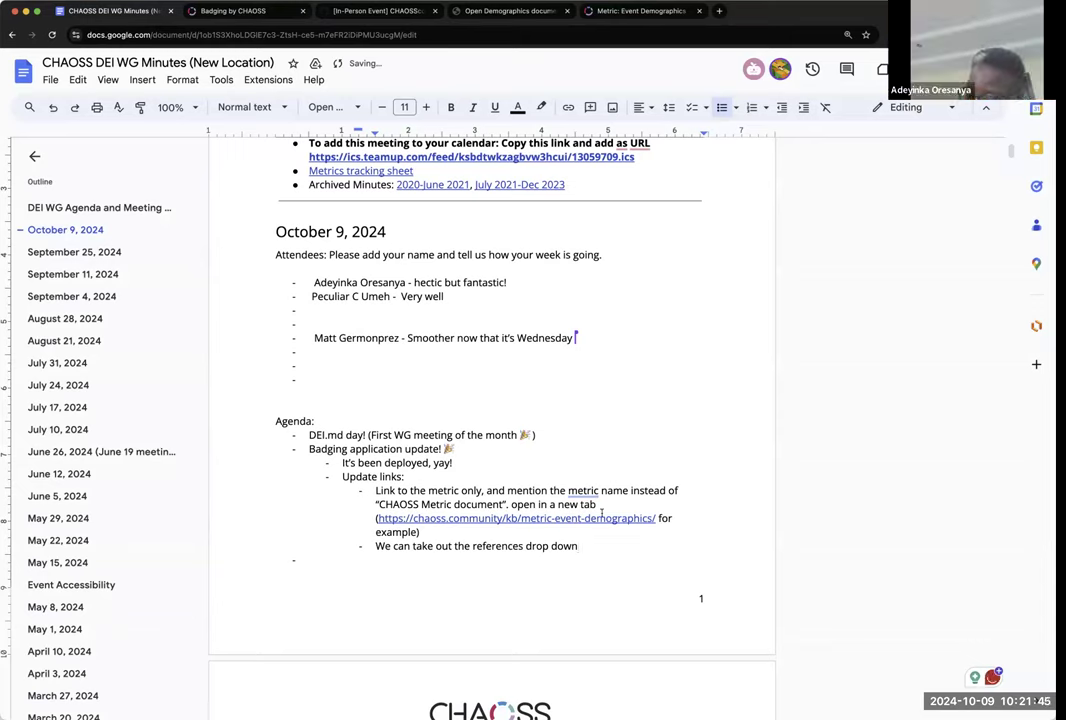
# - Examine the Event Demographics application page, highlighting the Speaker Diversity & Inclusion commitment and the question about measuring Event Demographics
pyautogui.hotkey('ctrl', 'Tab')
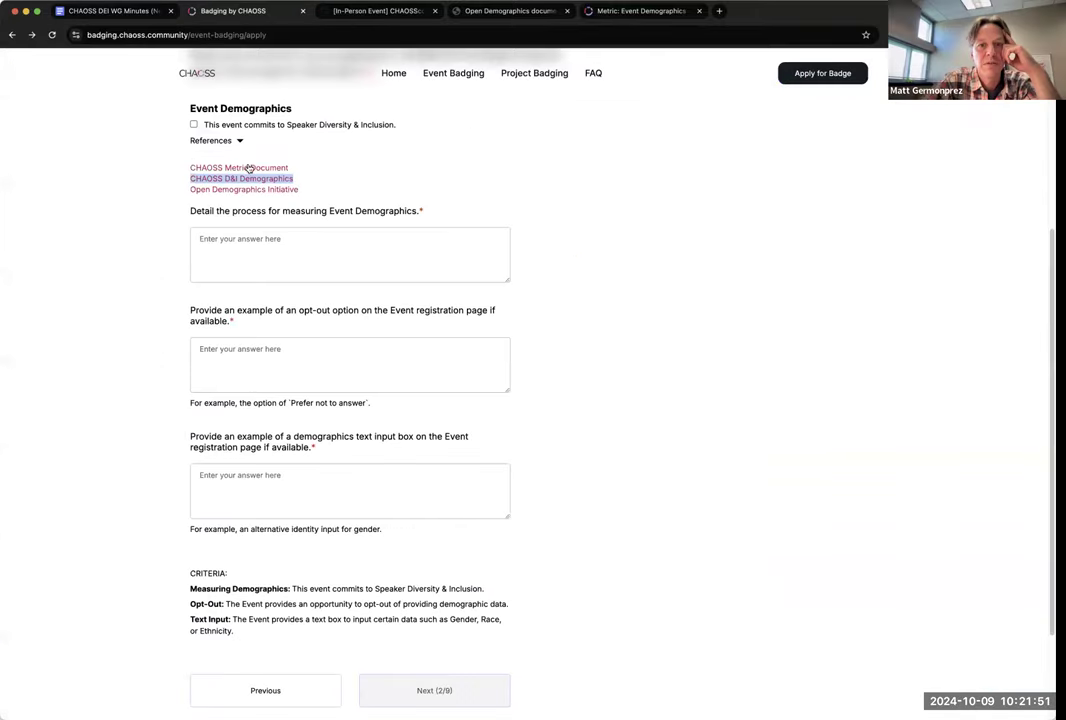
pyautogui.click(288, 124)
pyautogui.moveTo(288, 124); pyautogui.dragTo(393, 124)
pyautogui.moveTo(194, 212); pyautogui.dragTo(424, 214)
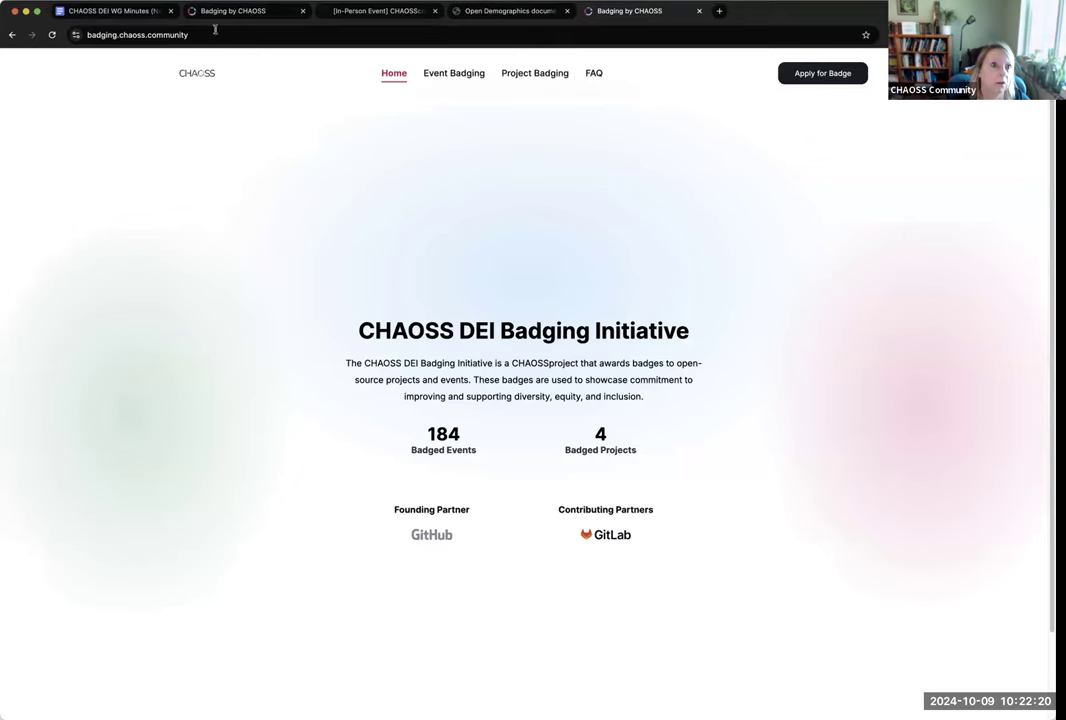
pyautogui.click(215, 29)
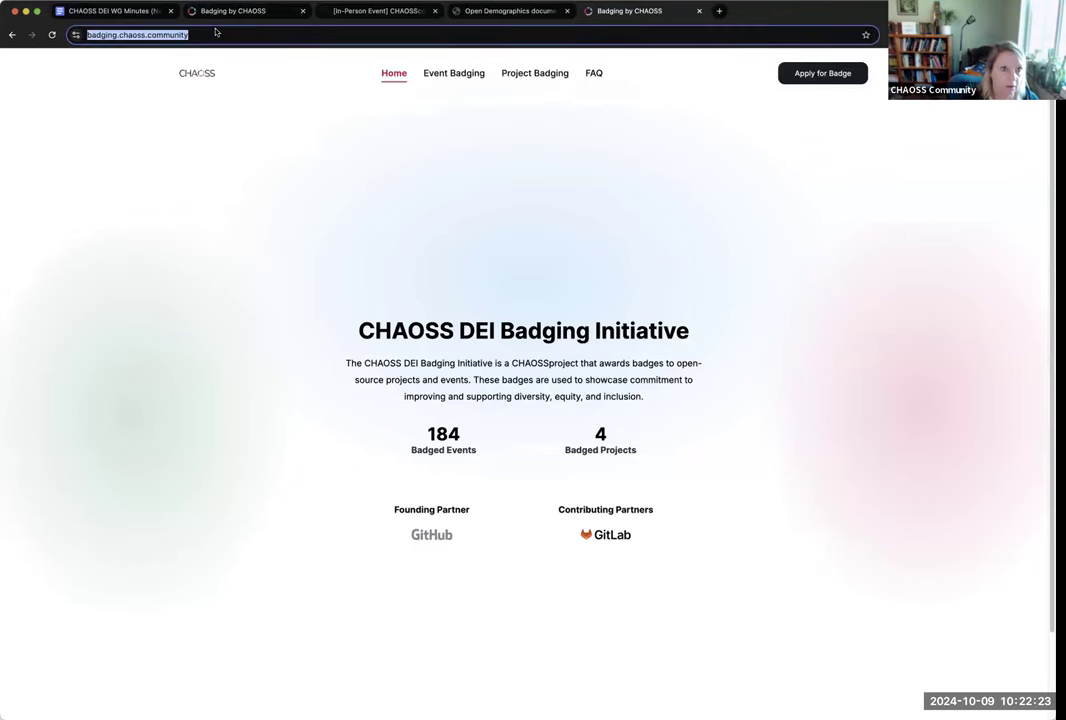
pyautogui.write('chaoss.community/')
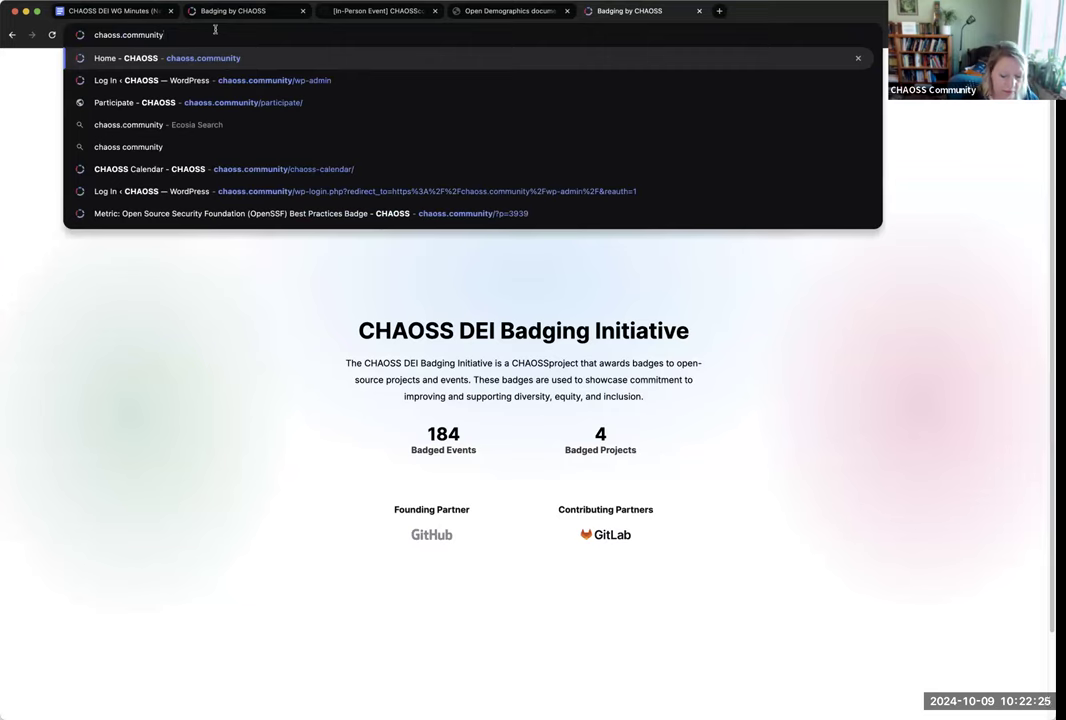
pyautogui.write('b')
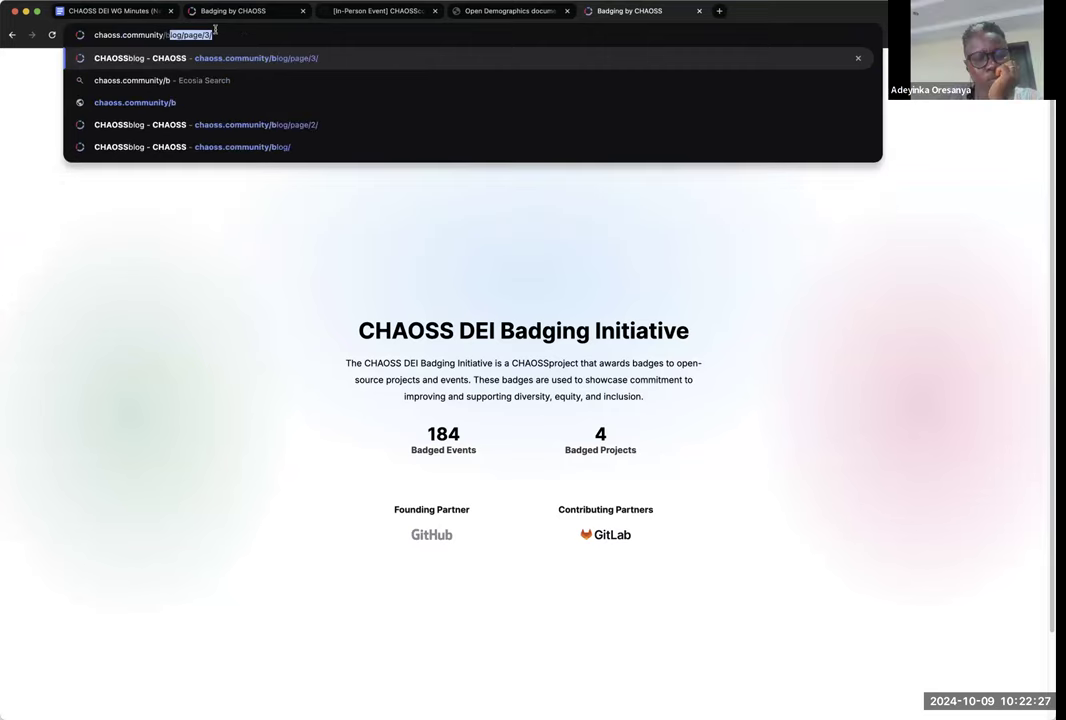
pyautogui.press('BackSpace')
pyautogui.press('BackSpace')
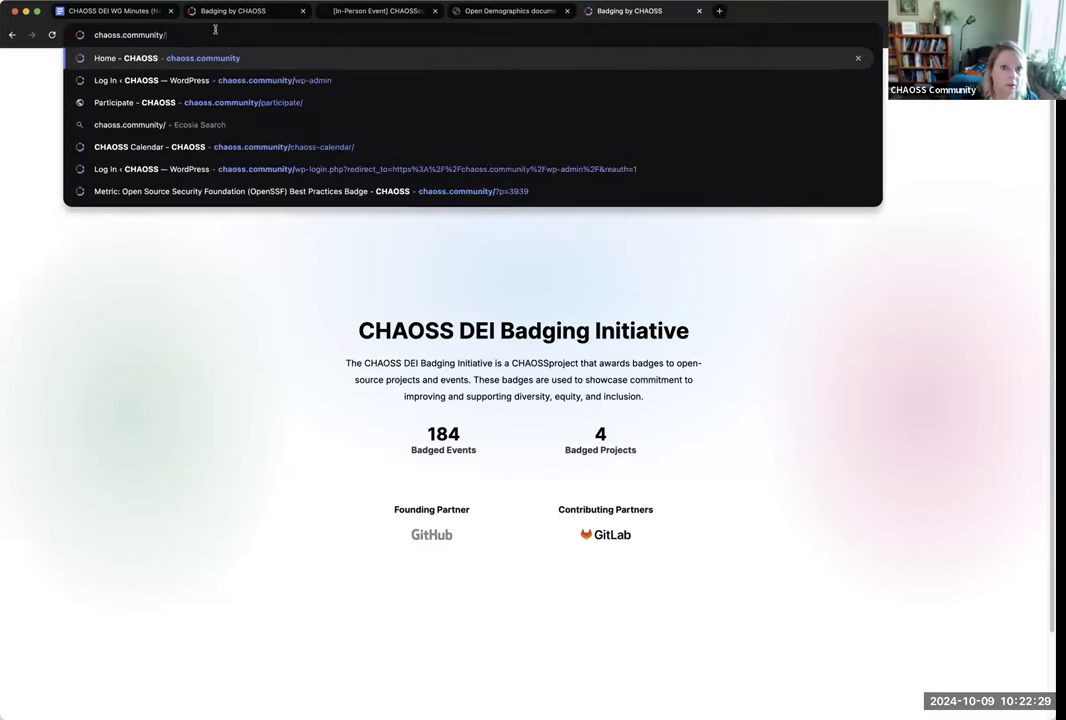
pyautogui.write('de')
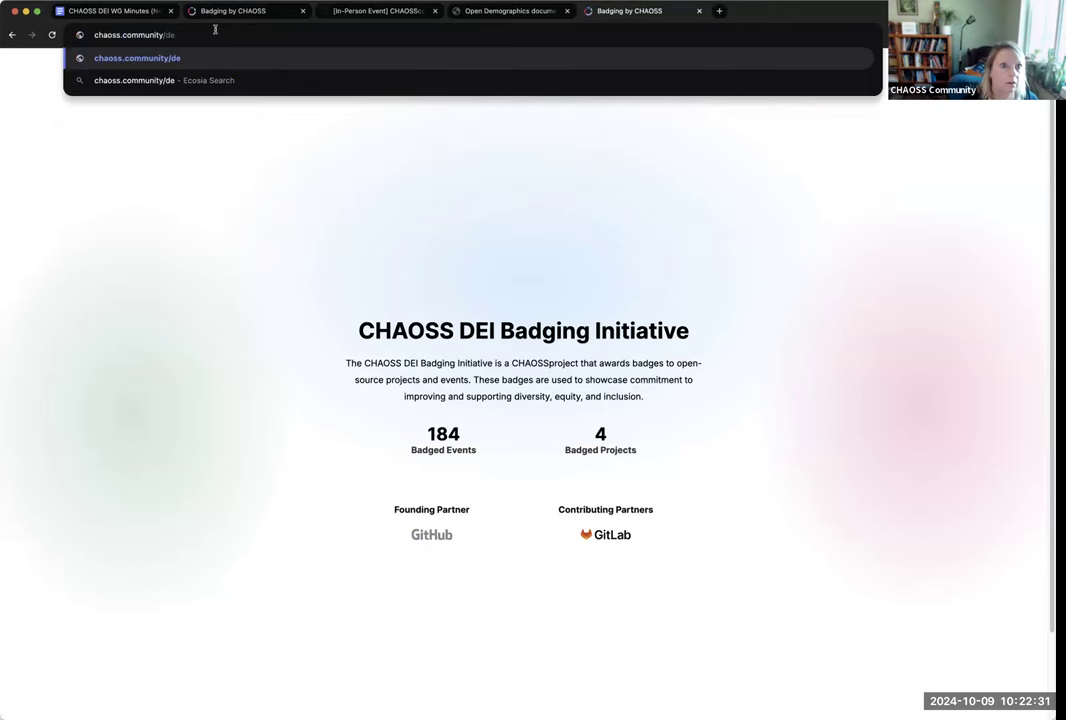
pyautogui.write('i')
pyautogui.press('BackSpace')
pyautogui.press('BackSpace')
pyautogui.press('BackSpace')
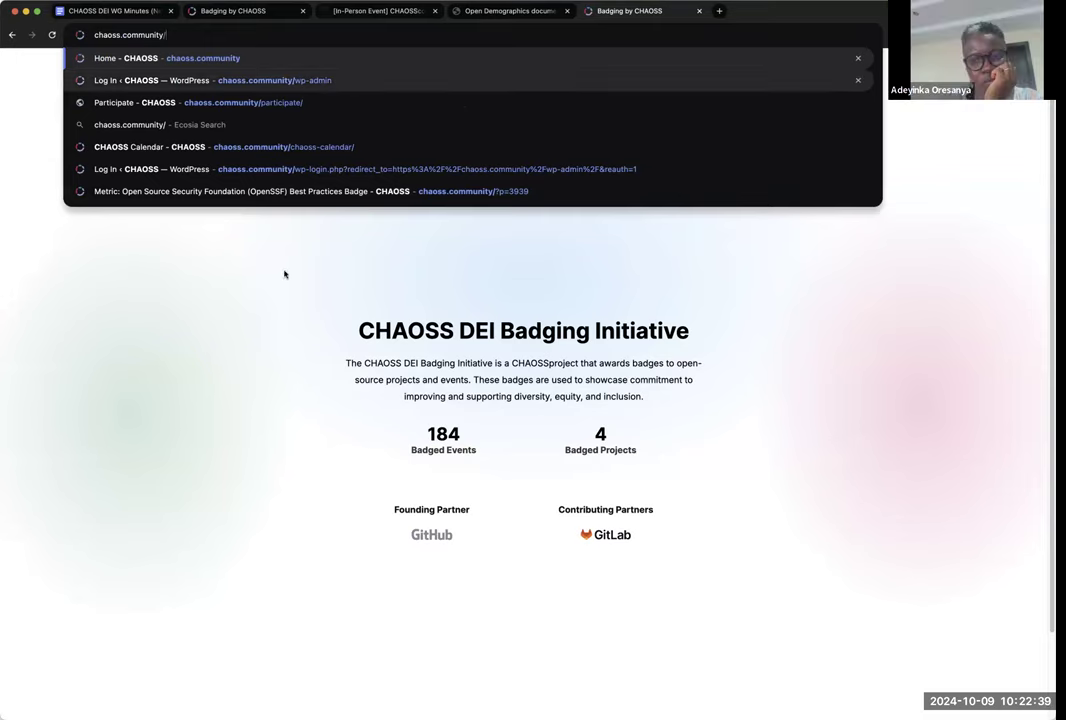
pyautogui.click(280, 322)
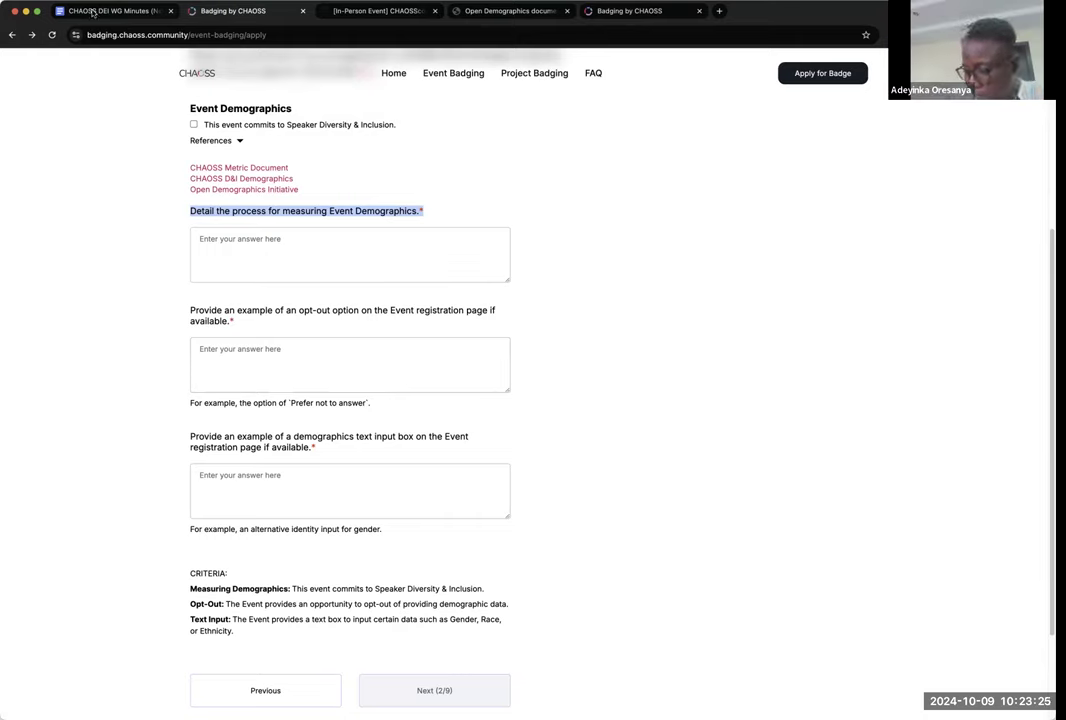
# - Copy the "Updated the Demographics metric" item with all its sub-items from the March 6, 2024 meeting minutes
pyautogui.press('super+1')
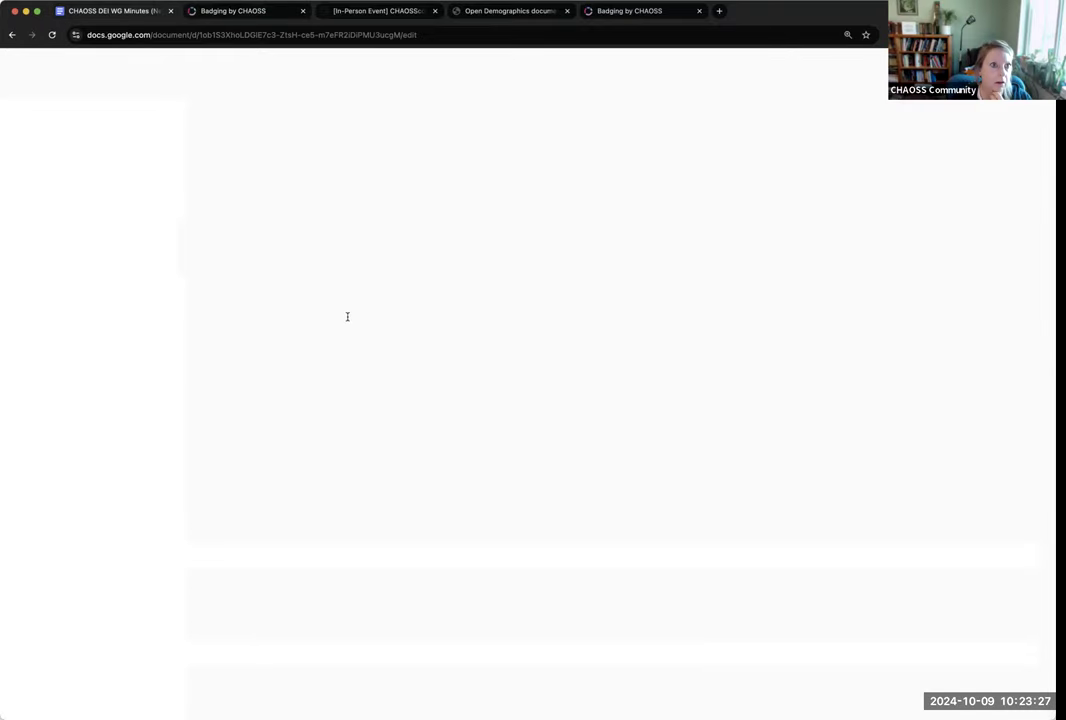
pyautogui.scroll(-20, 435, 453)
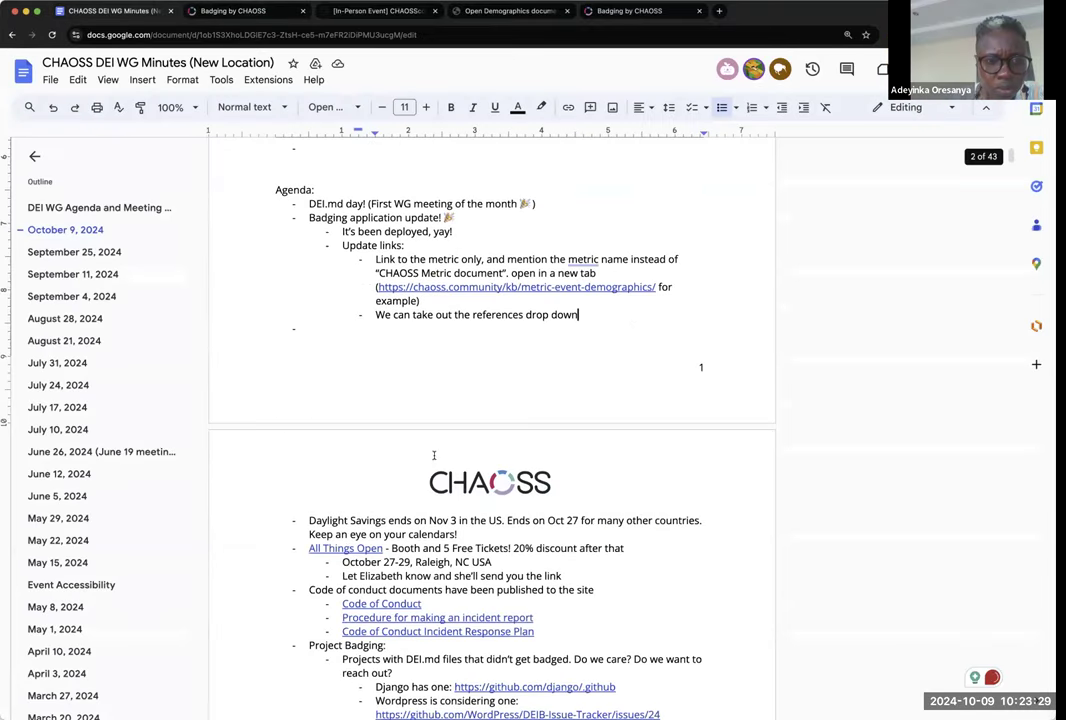
pyautogui.scroll(-20, 435, 453)
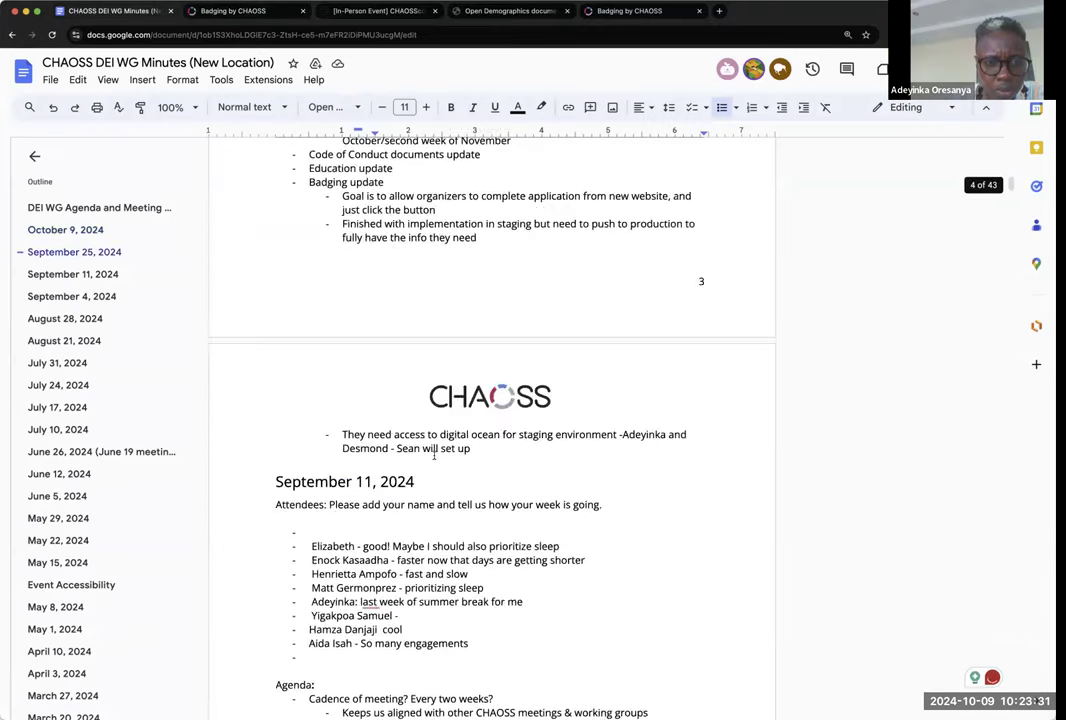
pyautogui.scroll(-20, 435, 456)
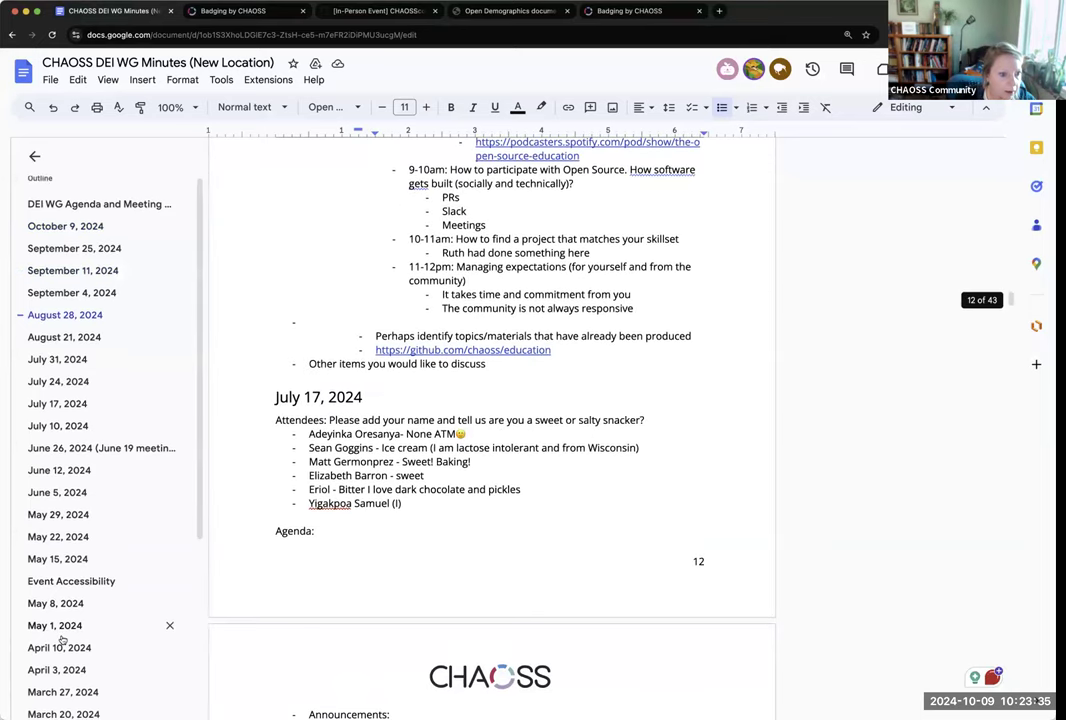
pyautogui.scroll(-4, 62, 640)
pyautogui.click(50, 597)
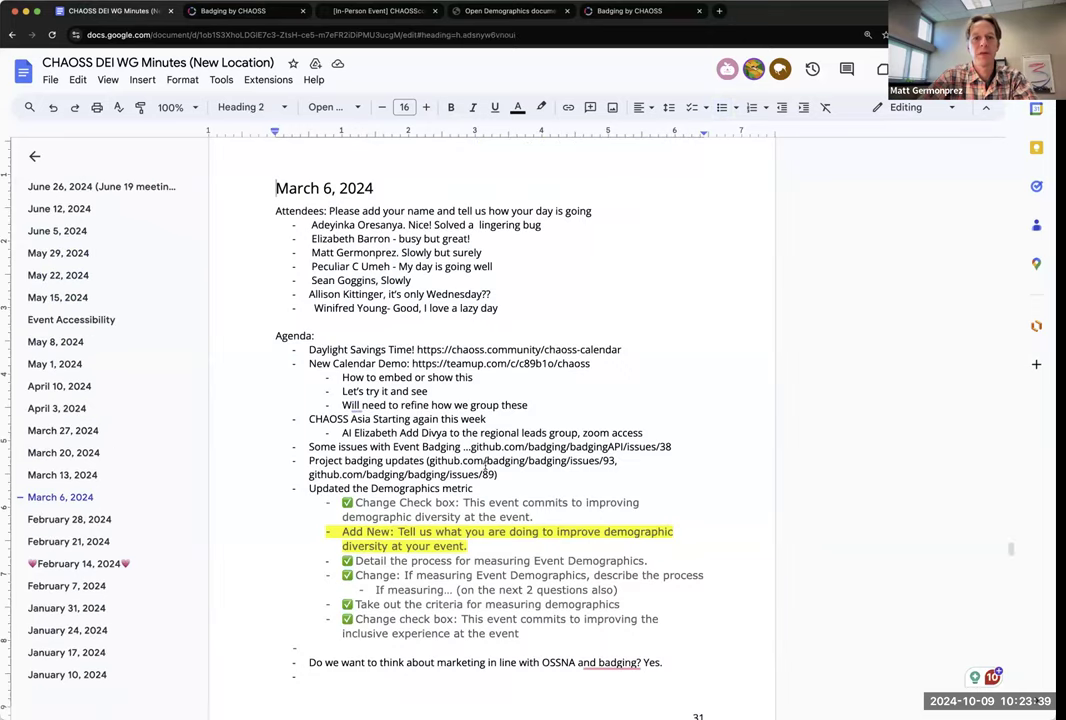
pyautogui.scroll(-2, 485, 470)
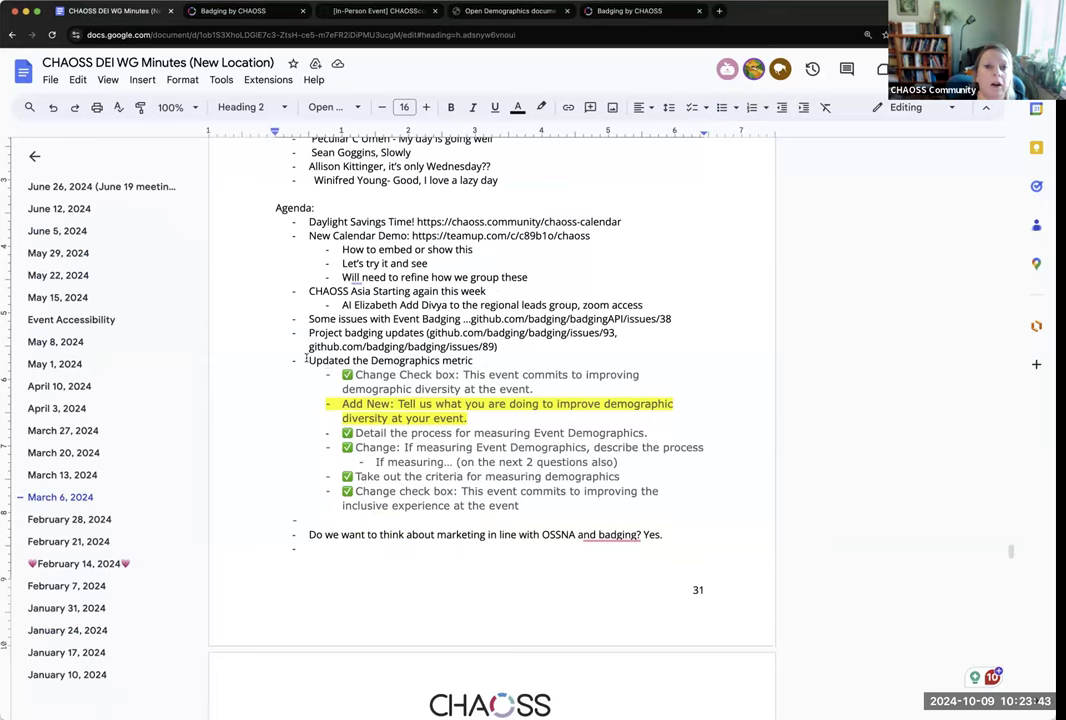
pyautogui.moveTo(306, 360); pyautogui.dragTo(564, 502)
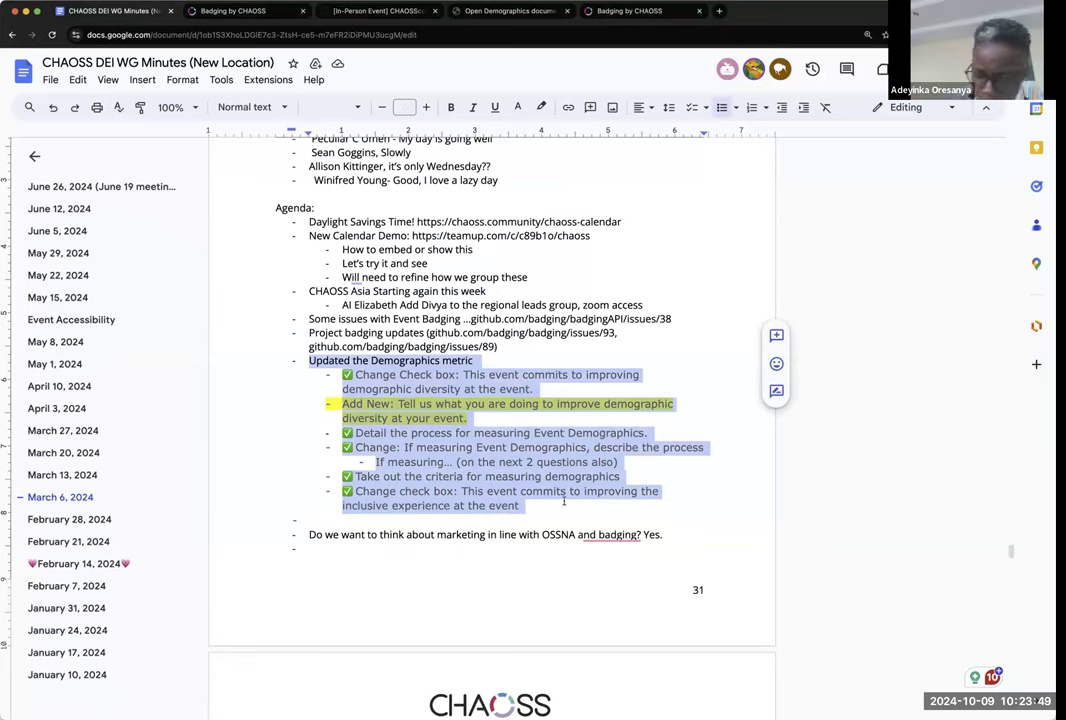
# - Add the sub-item "Event Demographic page:" under "Badging application update!" in the October 9, 2024 agenda, level with "Update links:"
pyautogui.scroll(15, 466, 398)
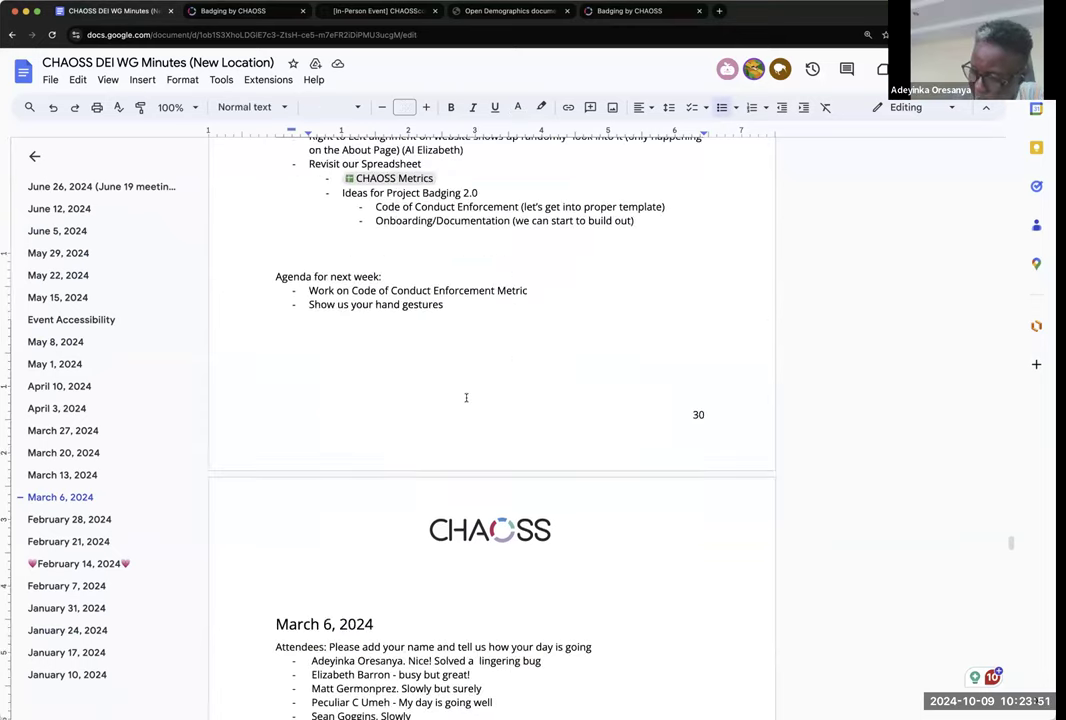
pyautogui.scroll(20, 466, 398)
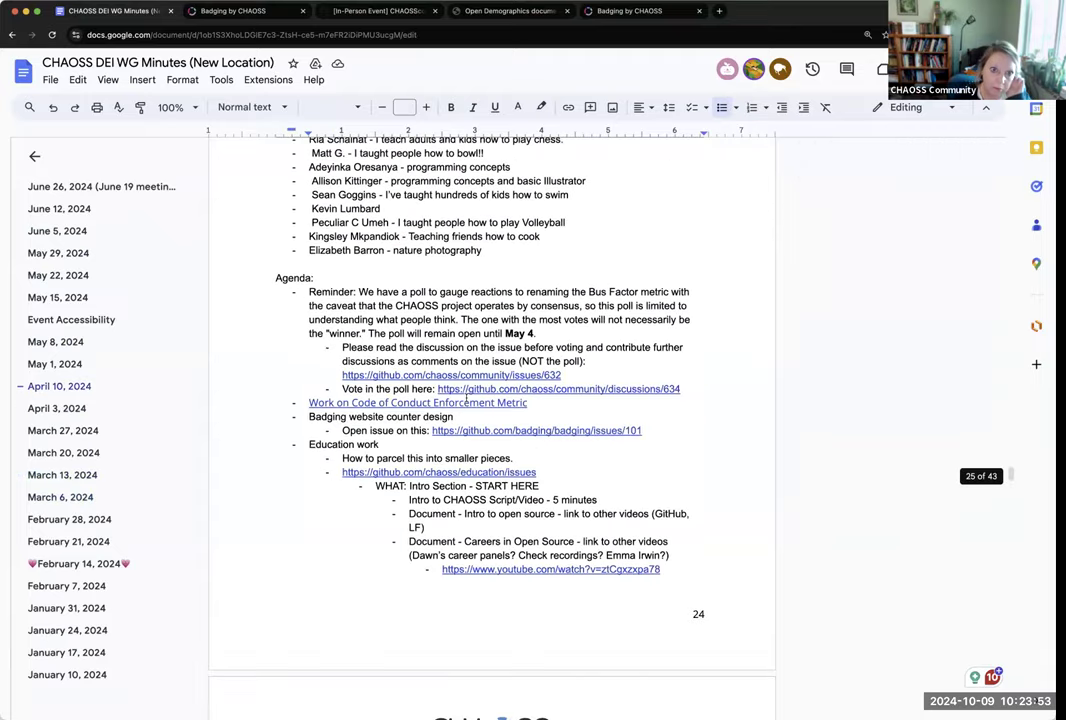
pyautogui.scroll(15, 466, 398)
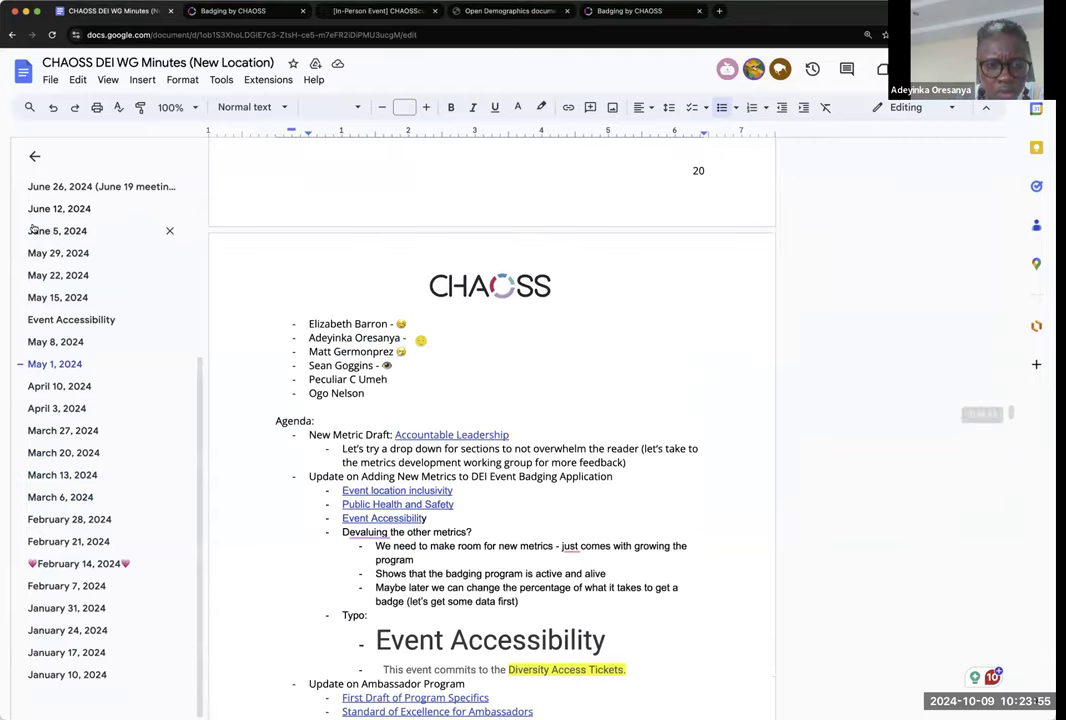
pyautogui.scroll(5, 43, 240)
pyautogui.click(40, 230)
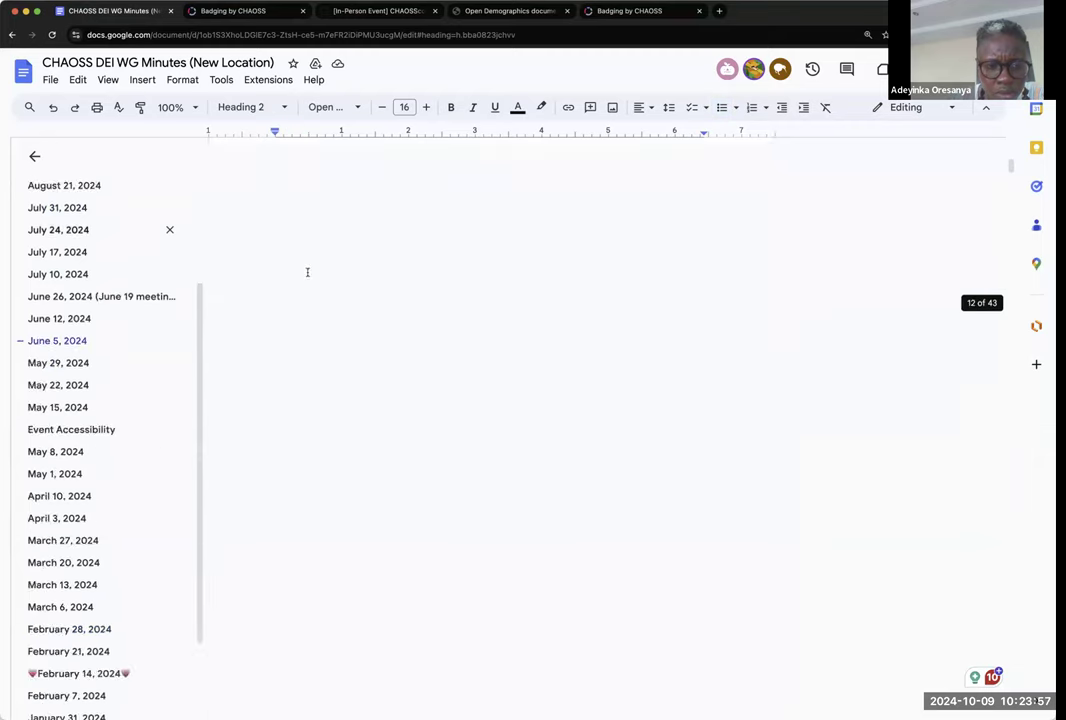
pyautogui.click(614, 504)
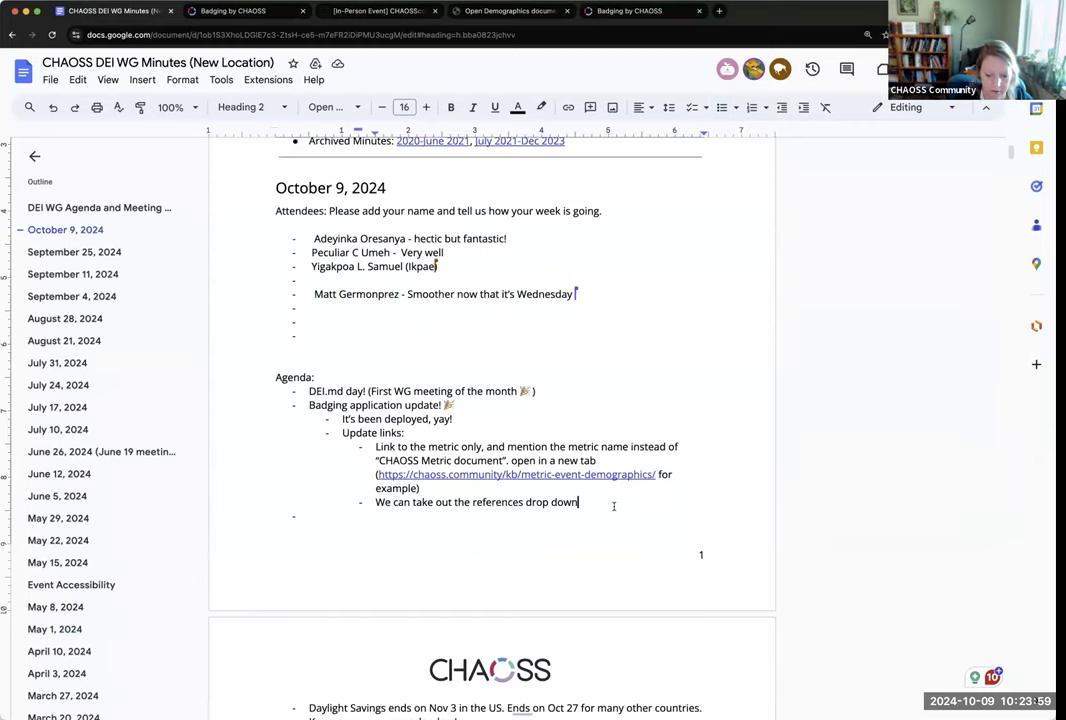
pyautogui.press('Return')
pyautogui.press('Tab')
pyautogui.hotkey('shift', 'Tab')
pyautogui.hotkey('shift', 'Tab')
pyautogui.hotkey('shift', 'Tab')
pyautogui.press('Tab')
pyautogui.write('Event')
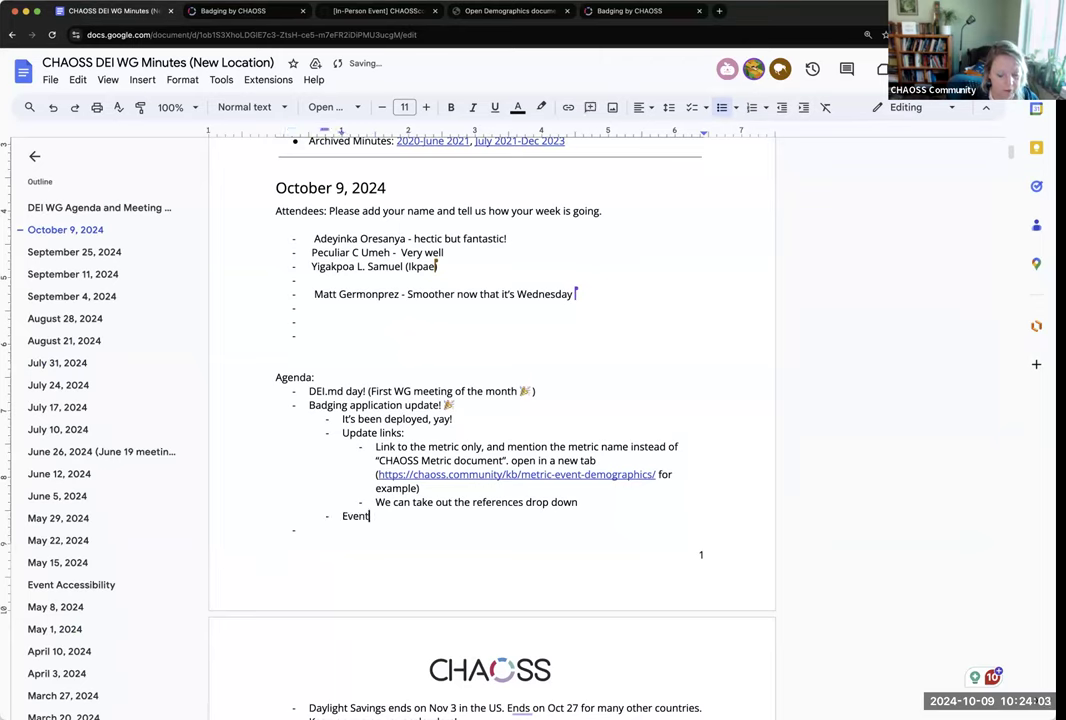
pyautogui.write(' Demo')
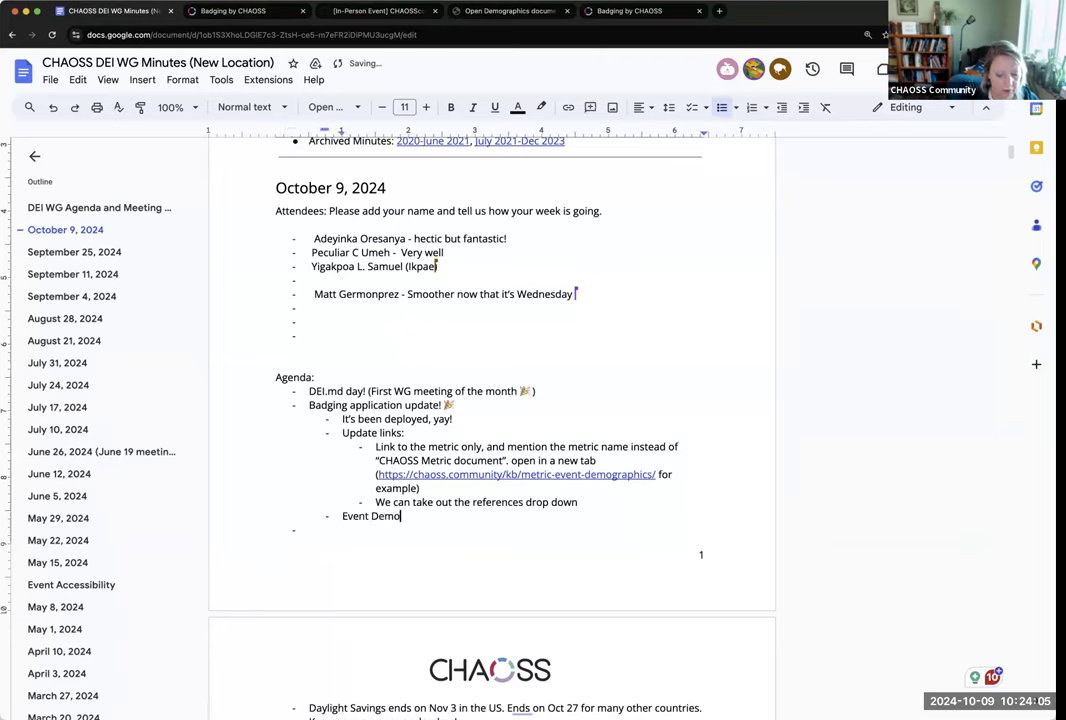
pyautogui.write('graphic page:')
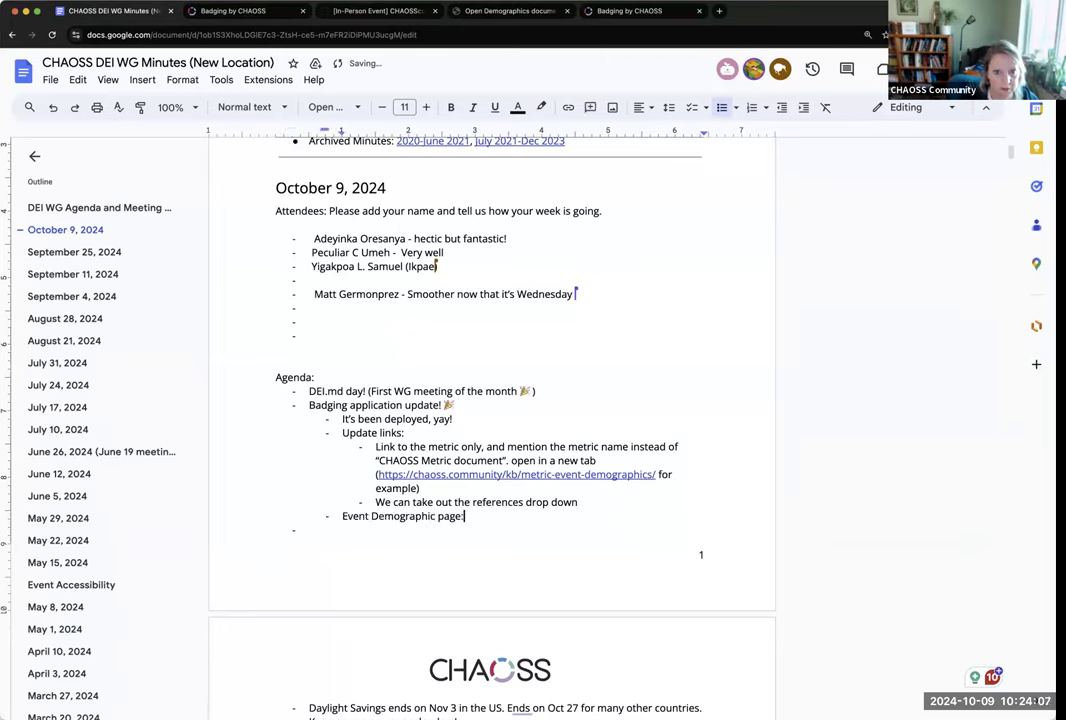
# - Paste the copied "Updated the Demographics metric" list one level beneath "Event Demographic page:"
pyautogui.press('Return')
pyautogui.press('Tab')
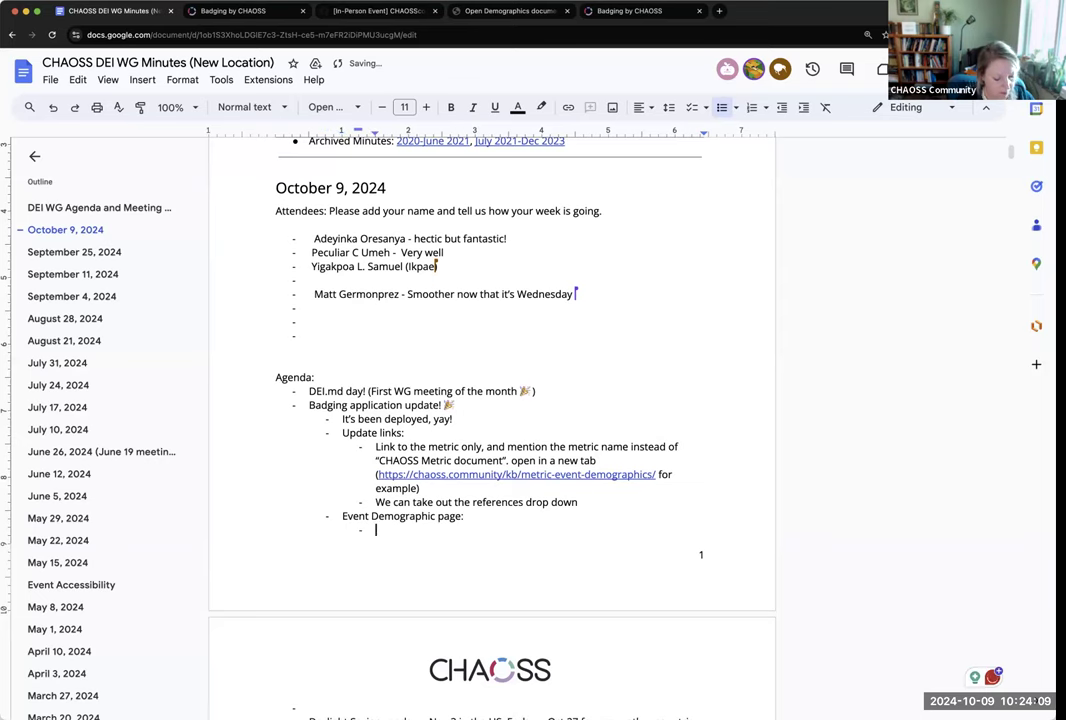
pyautogui.write('Updated the Demographics metric')
# - Remove the green check mark emojis from all the pasted Demographics metric sub-items
pyautogui.scroll(-5, 422, 497)
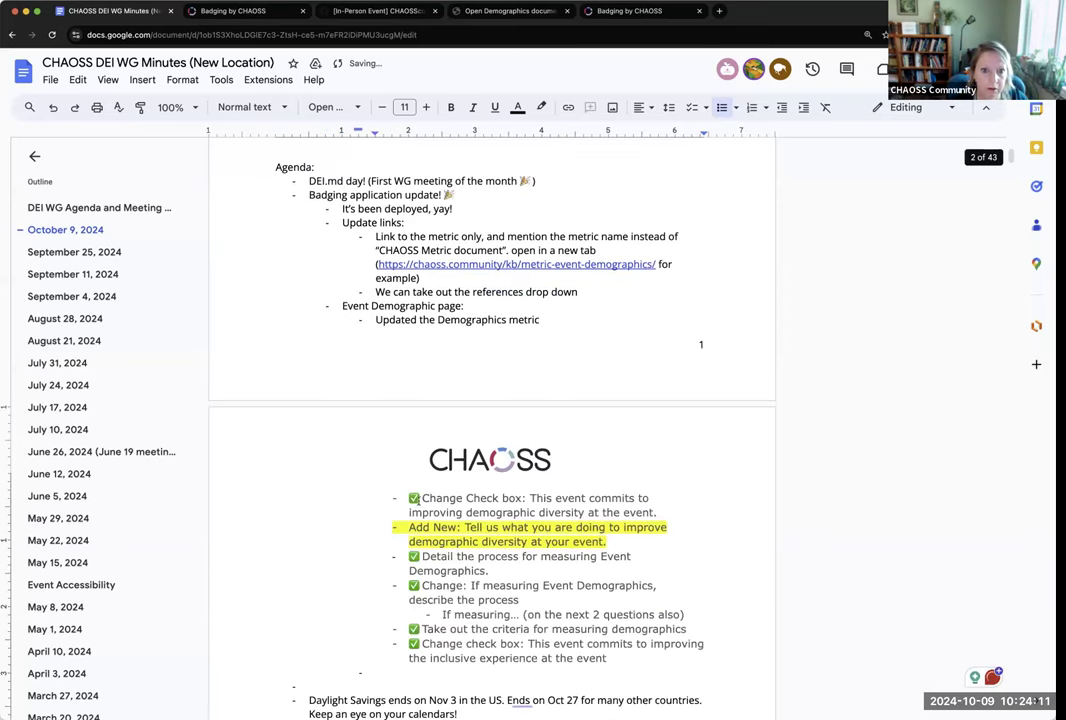
pyautogui.click(422, 497)
pyautogui.press('BackSpace')
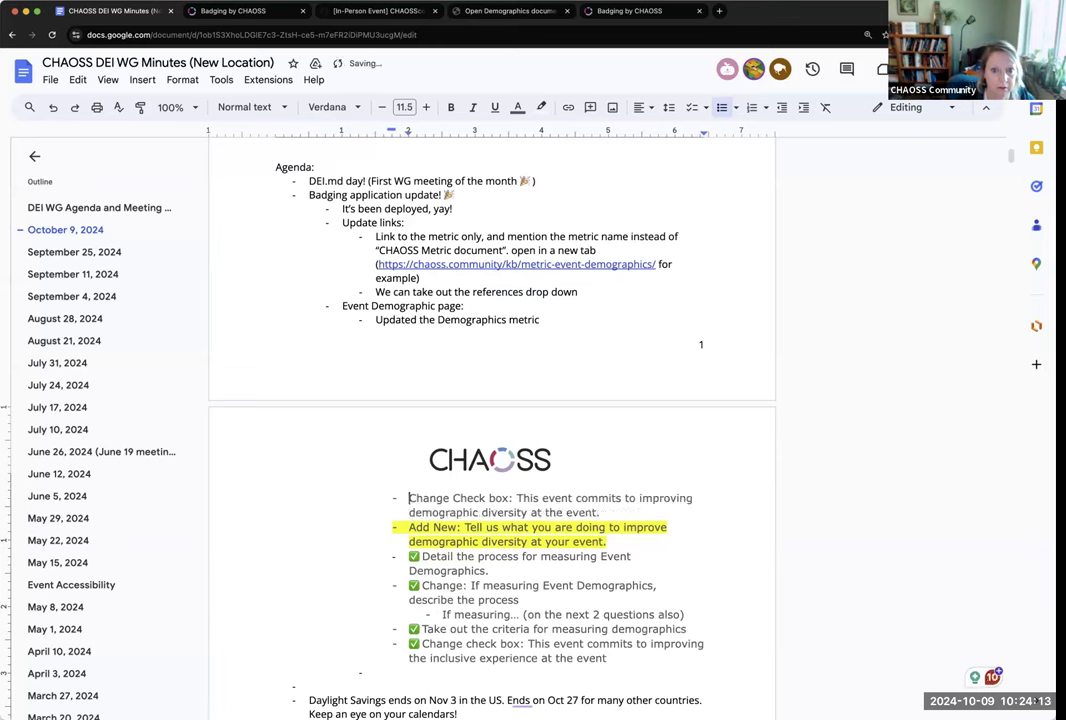
pyautogui.click(421, 556)
pyautogui.press('BackSpace')
pyautogui.click(423, 571)
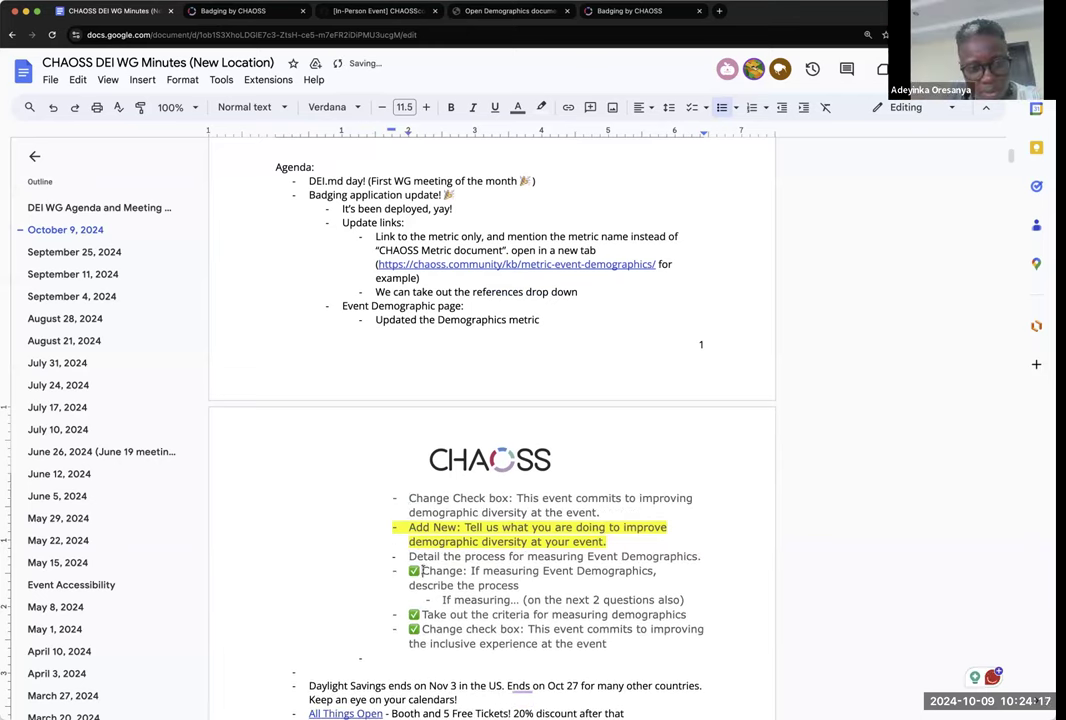
pyautogui.press('BackSpace')
pyautogui.click(422, 614)
pyautogui.press('BackSpace')
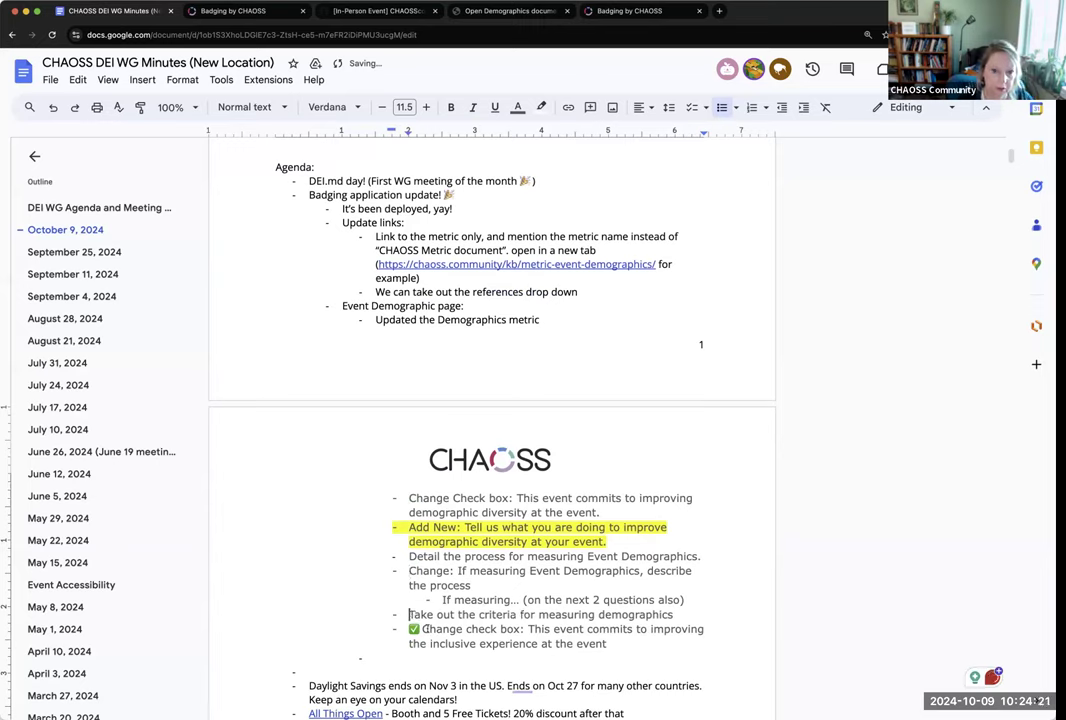
pyautogui.click(422, 629)
pyautogui.press('BackSpace')
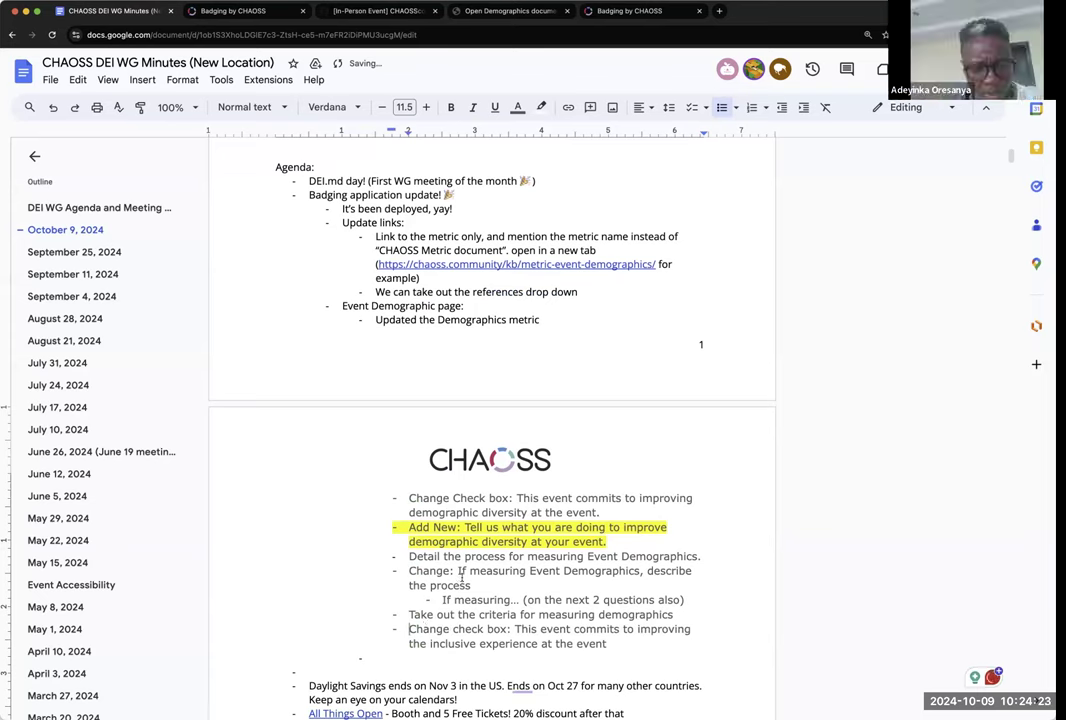
# - Change the sub-item "Event Demographic page:" in the October 9, 2024 agenda to read "Event Demographic page change:"
pyautogui.scroll(-1, 449, 535)
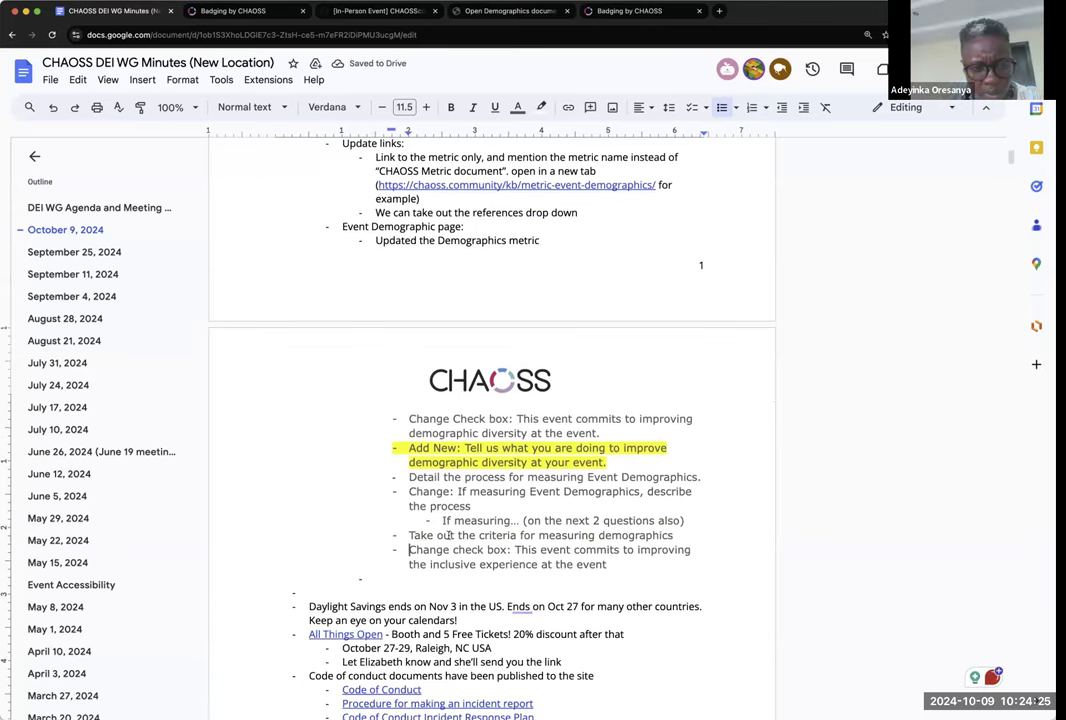
pyautogui.scroll(3, 468, 465)
pyautogui.click(463, 451)
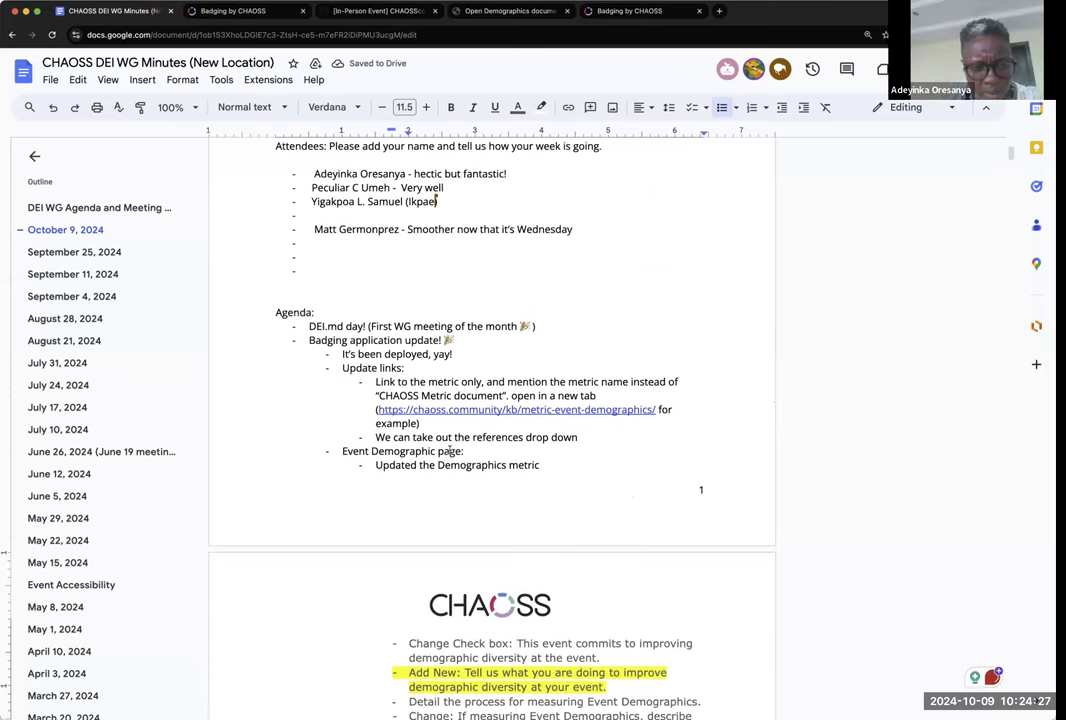
pyautogui.write('change')
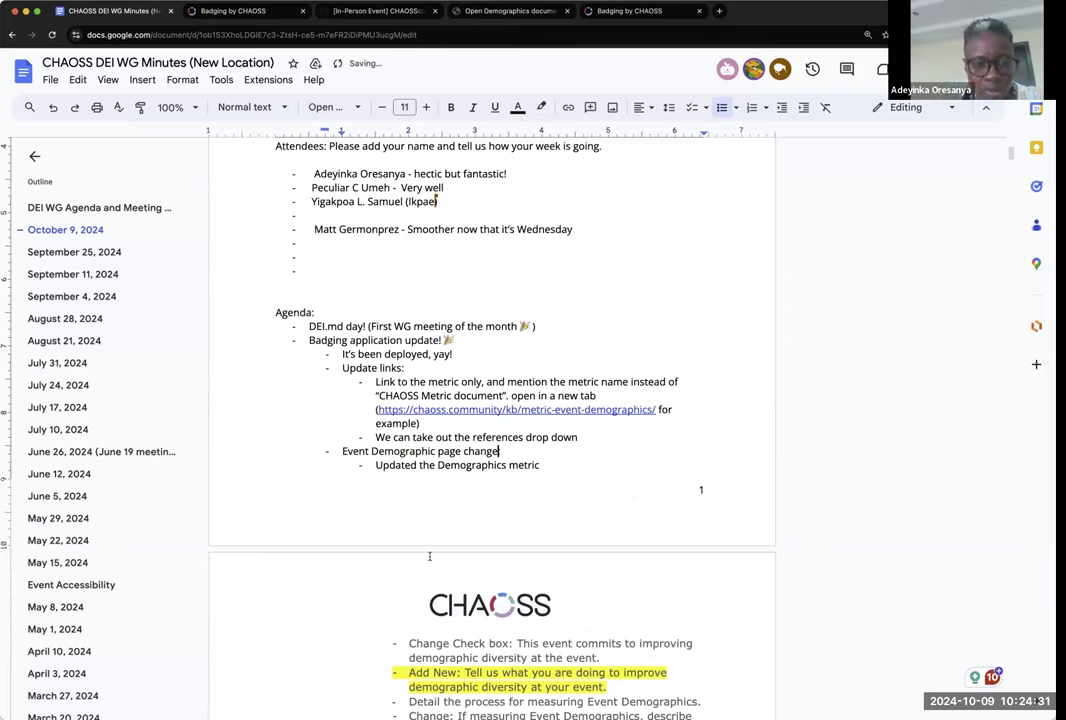
pyautogui.scroll(-3, 402, 563)
pyautogui.scroll(-3, 402, 563)
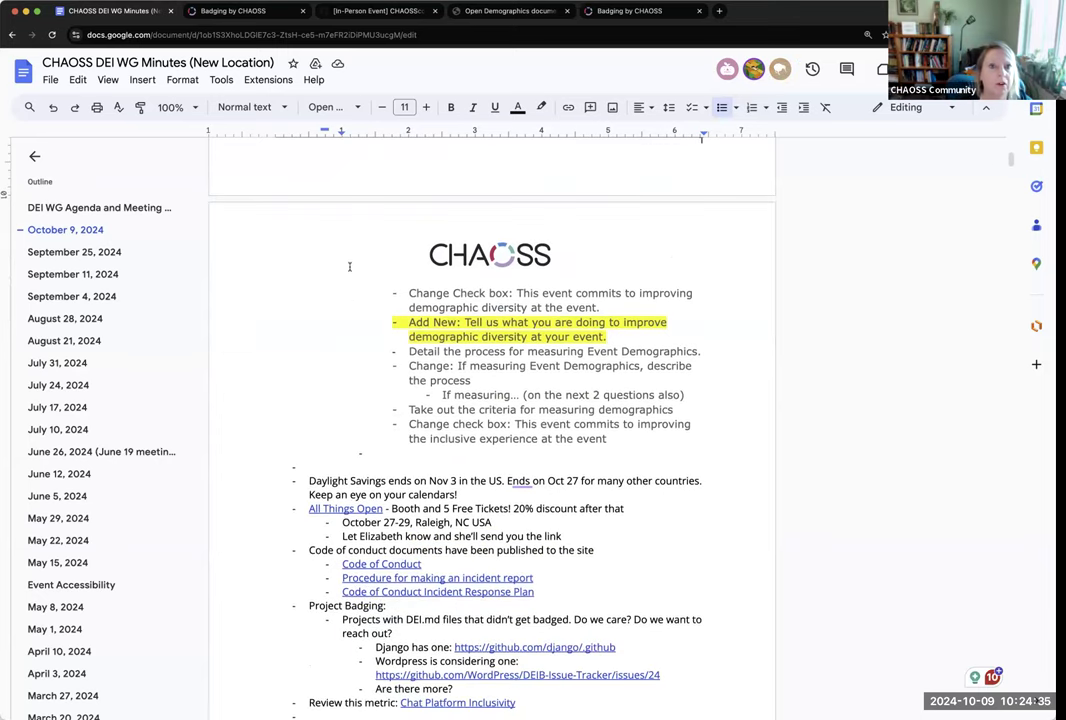
pyautogui.click(255, 12)
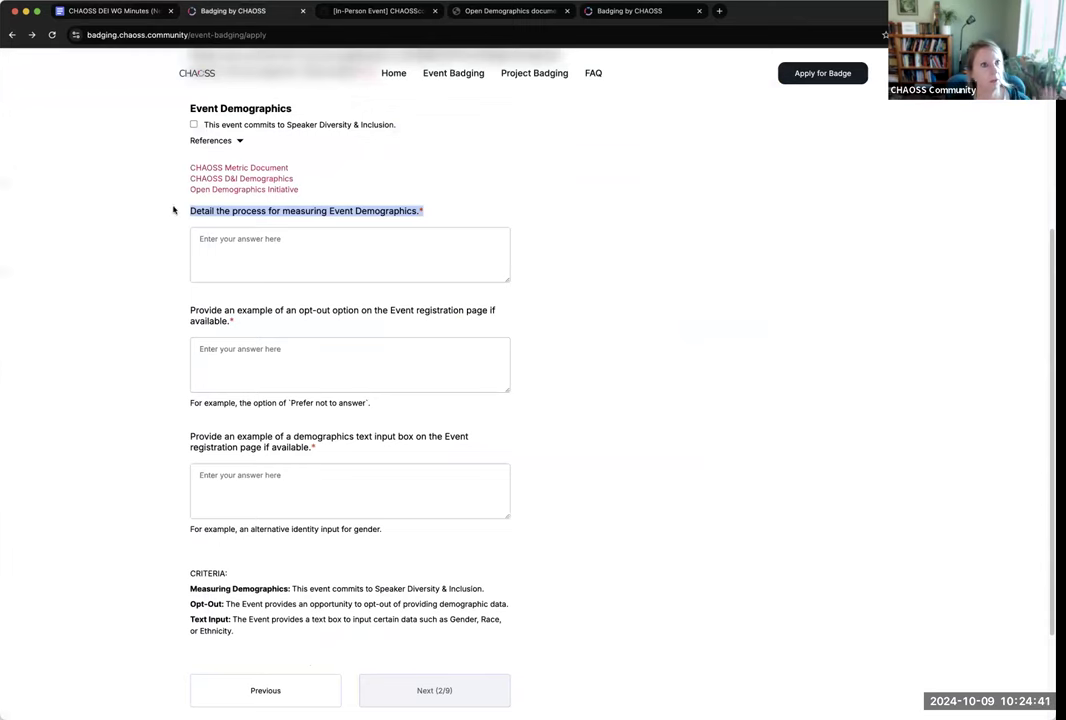
pyautogui.hotkey('ctrl', 'shift', 'Tab')
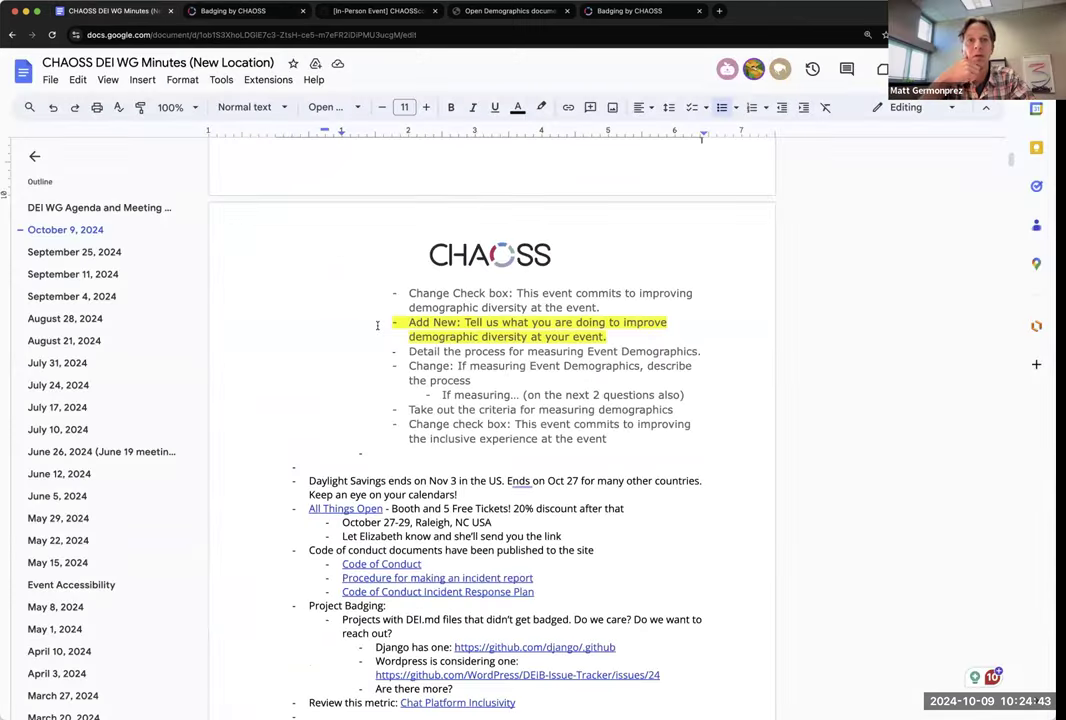
# - Search the meeting minutes for "public health"
pyautogui.scroll(-5, 443, 495)
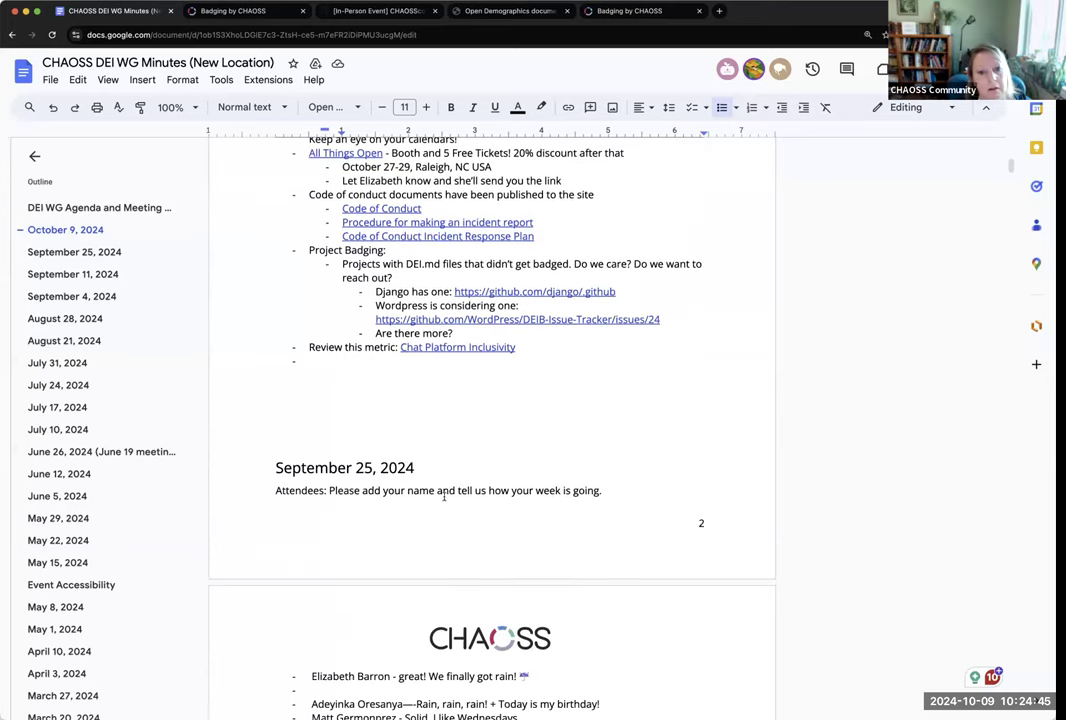
pyautogui.scroll(-15, 470, 470)
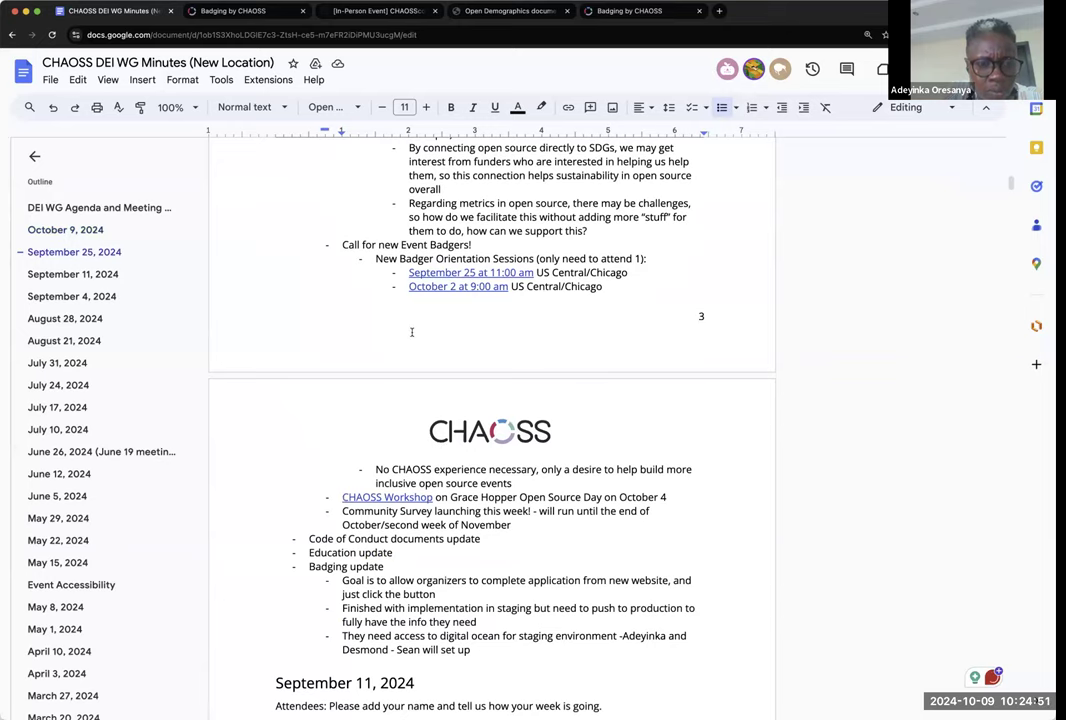
pyautogui.press('super+f')
pyautogui.write('public')
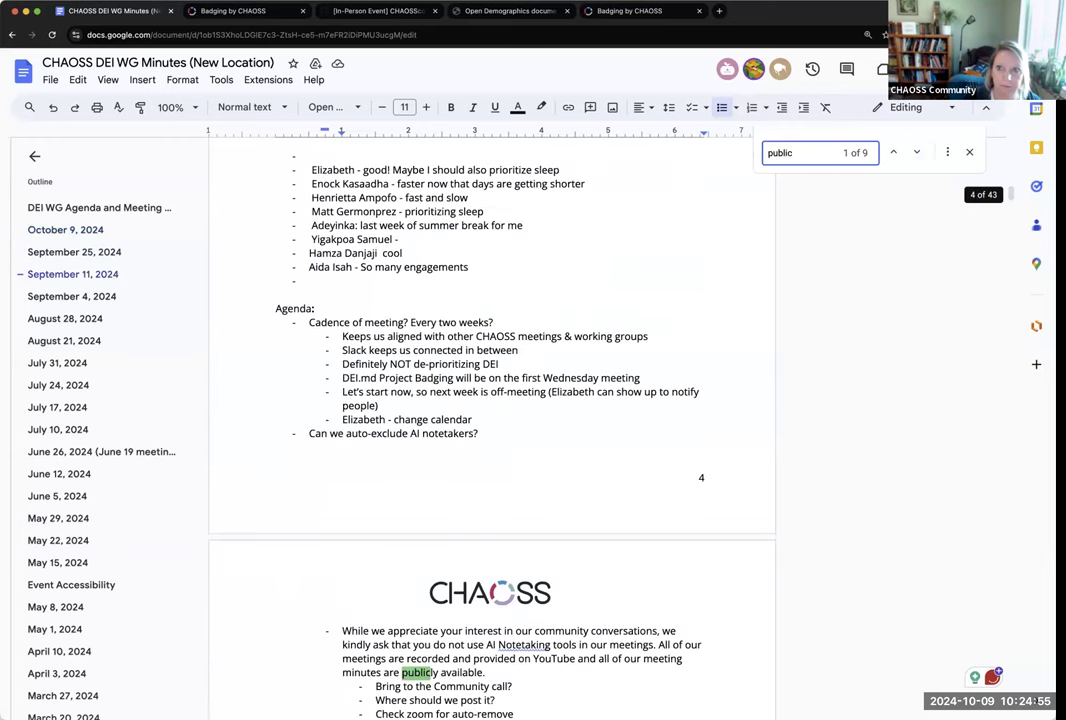
pyautogui.write(' he')
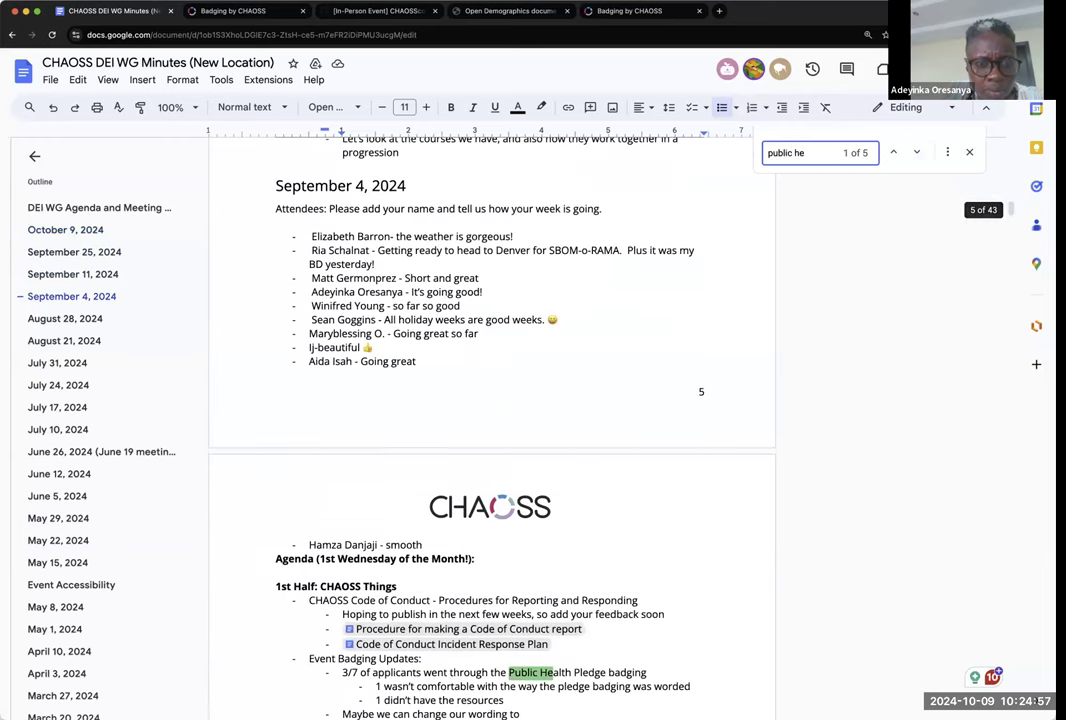
pyautogui.write('alth')
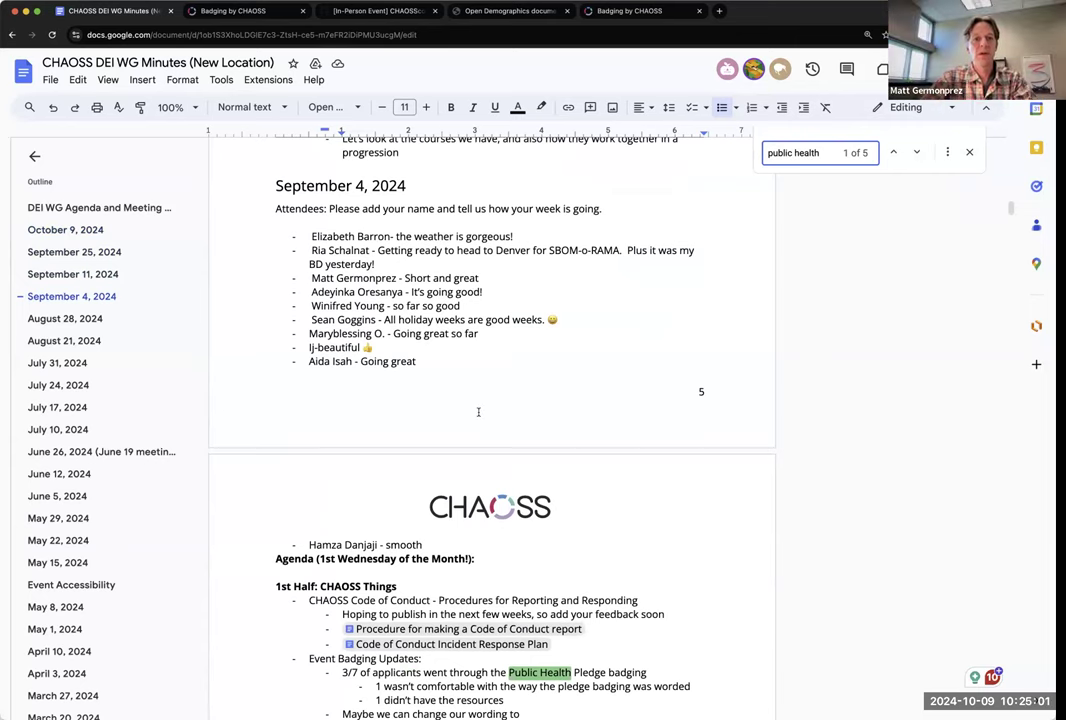
# - Copy the "Maybe we can change our wording to" item with all its sub-items from the September 4, 2024 Event Badging Updates
pyautogui.scroll(-4, 478, 412)
pyautogui.scroll(3, 400, 430)
pyautogui.scroll(-2, 320, 445)
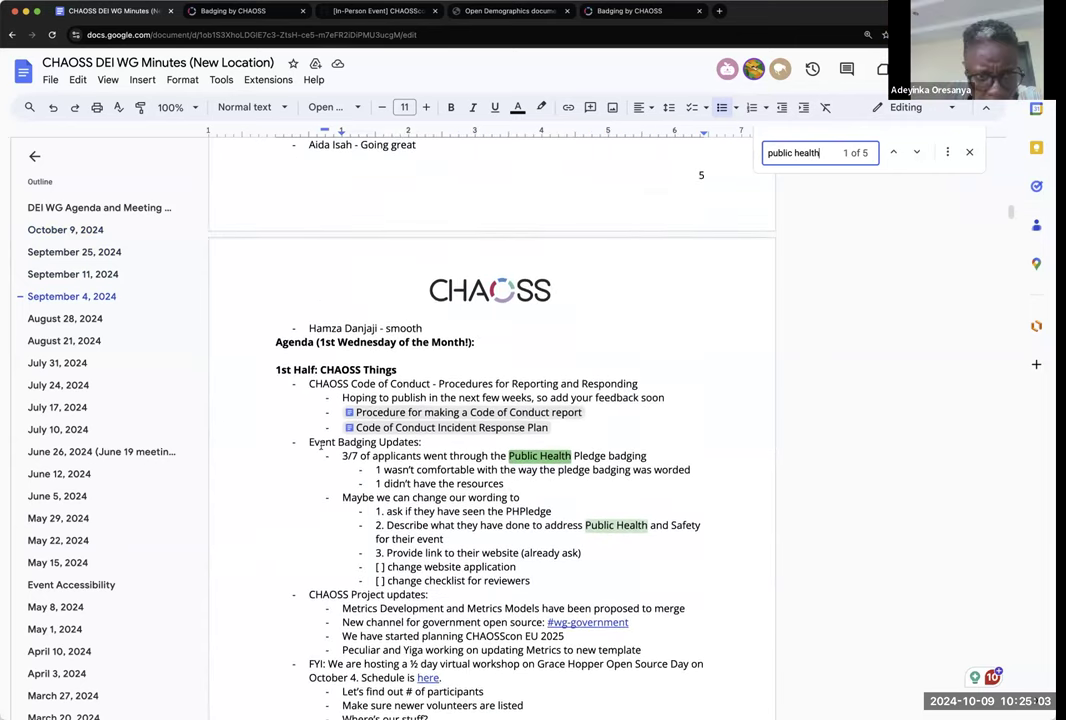
pyautogui.scroll(-2, 318, 440)
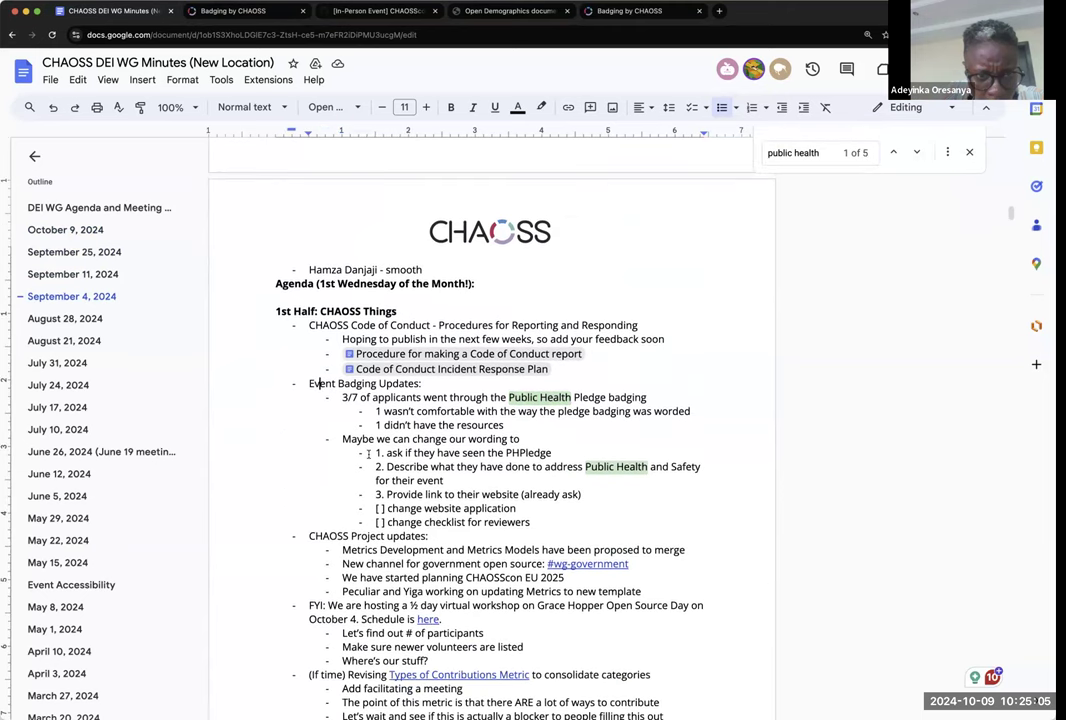
pyautogui.scroll(-1, 330, 360)
pyautogui.moveTo(342, 351); pyautogui.dragTo(545, 436)
pyautogui.hotkey('ctrl', 'c')
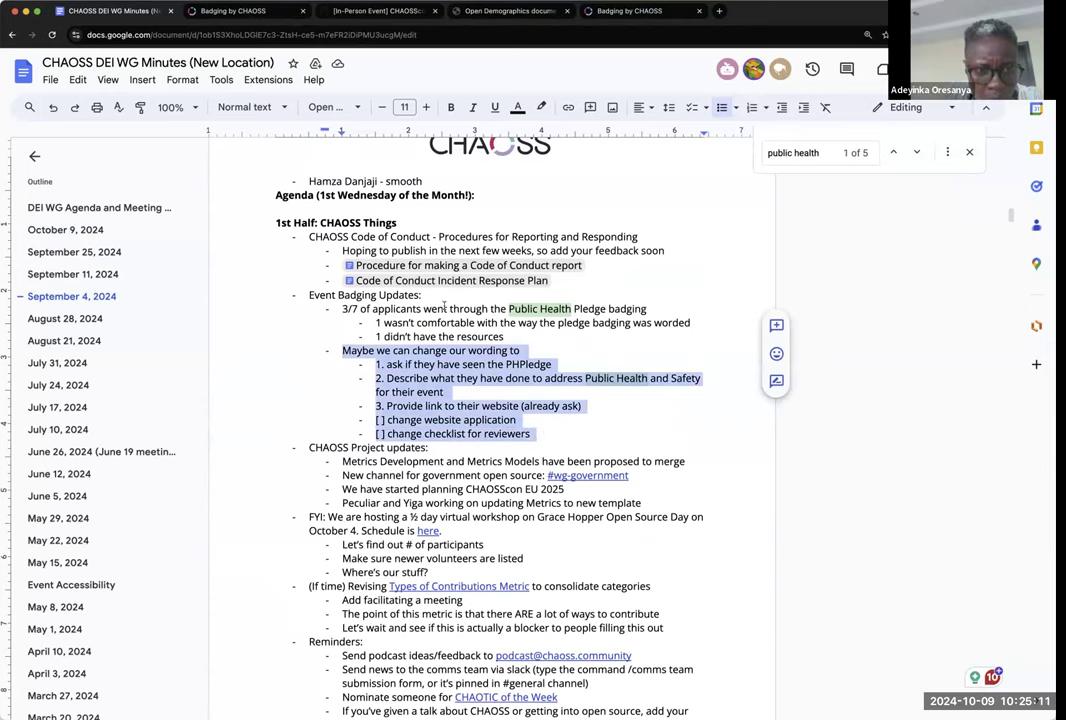
# - Add the sub-item "Public health page changes:" after the Demographics list in the October 9, 2024 agenda, level with "Event Demographic page change:"
pyautogui.scroll(20, 425, 308)
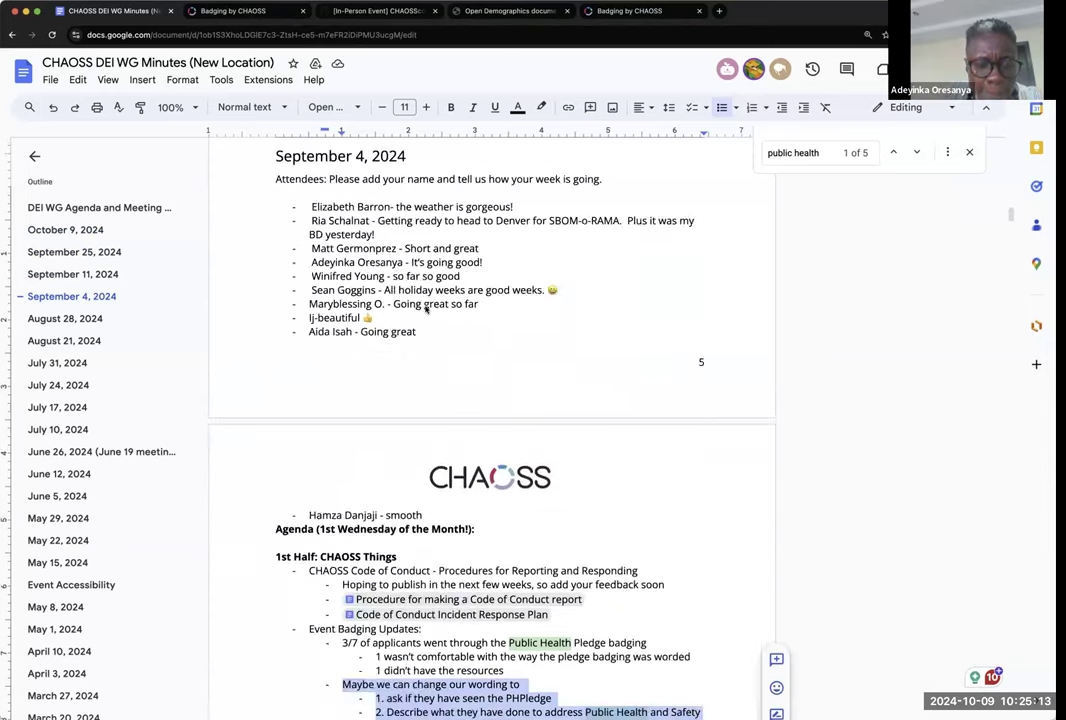
pyautogui.scroll(5, 425, 305)
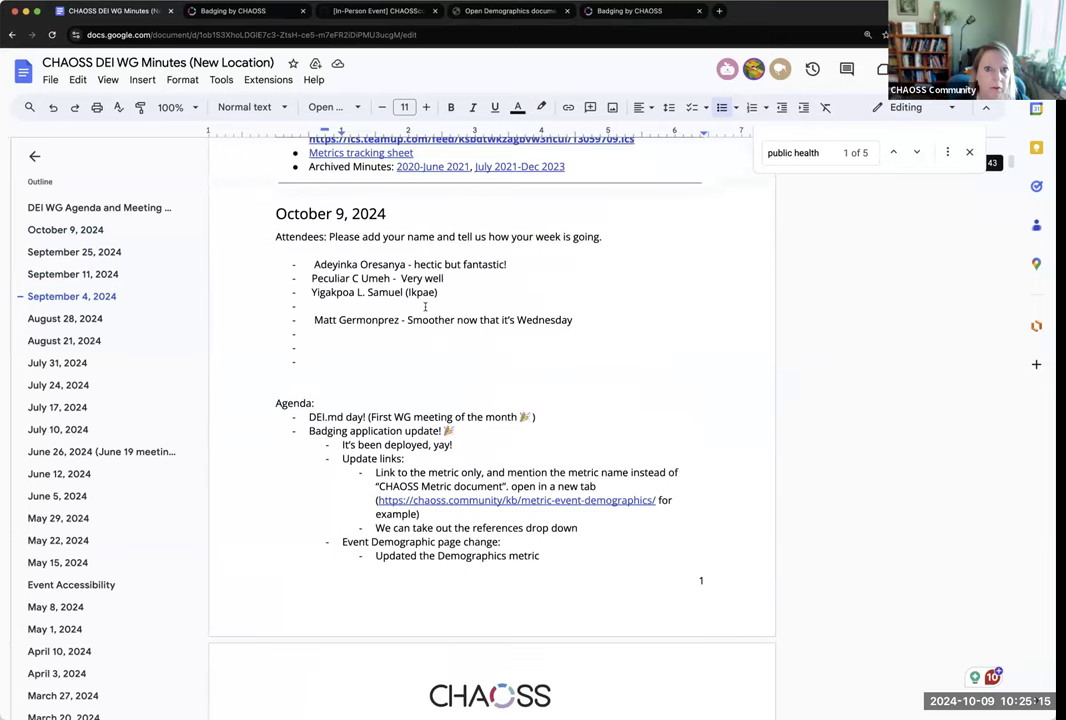
pyautogui.scroll(-4, 380, 461)
pyautogui.click(375, 470)
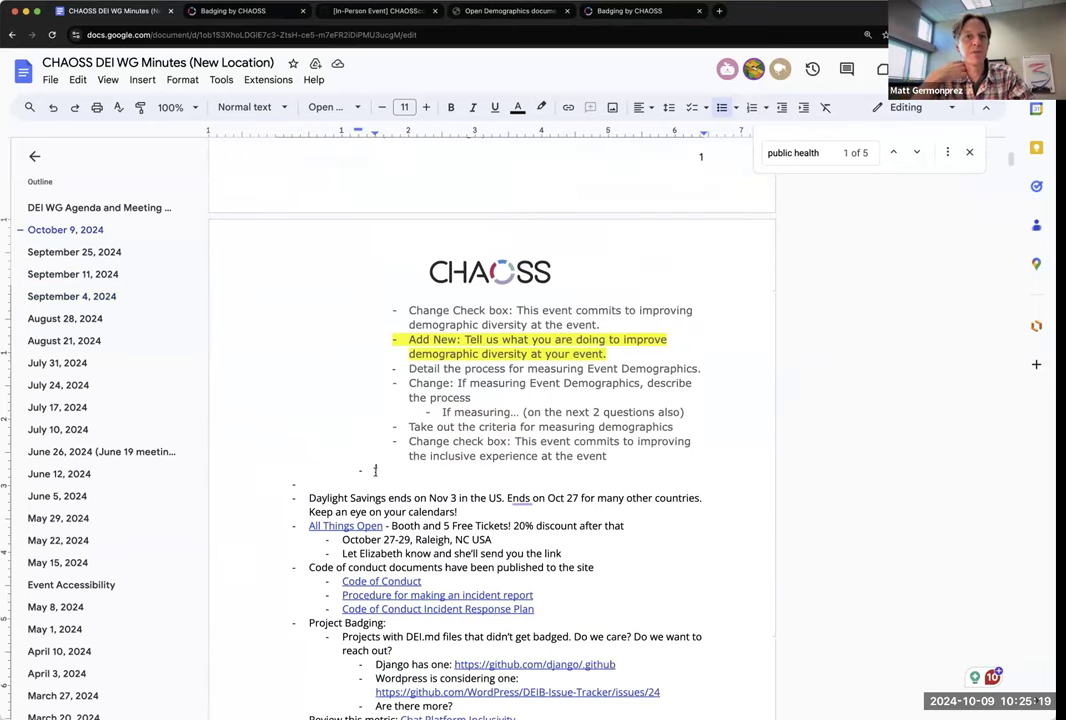
pyautogui.hotkey('shift', 'Tab')
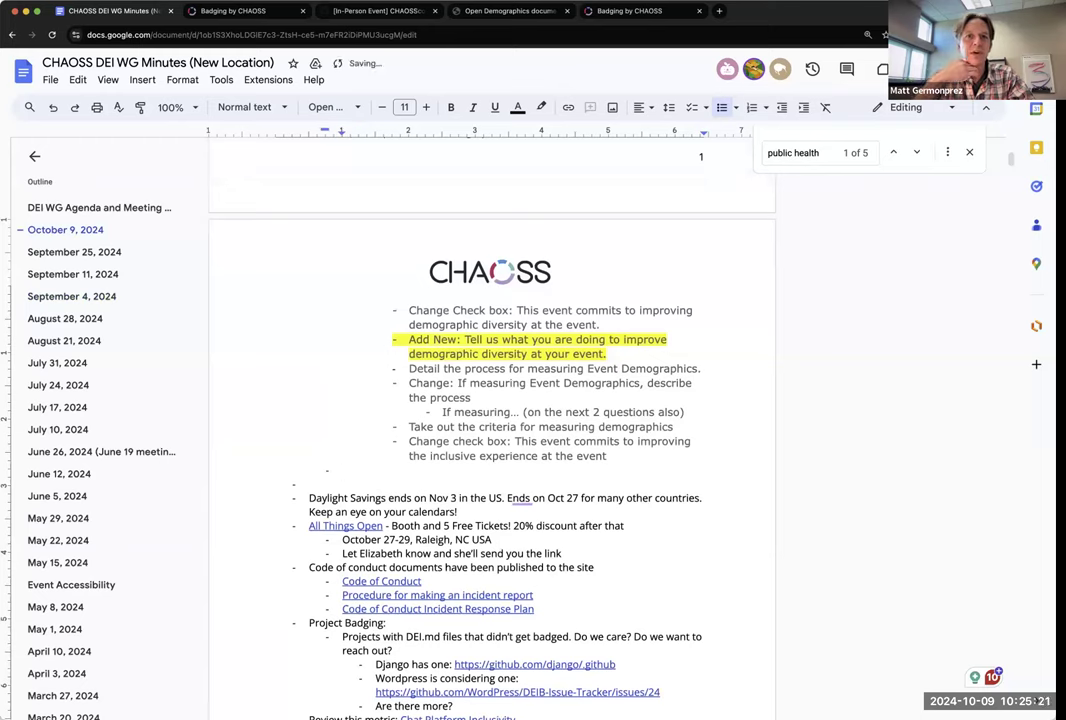
pyautogui.write('public hea')
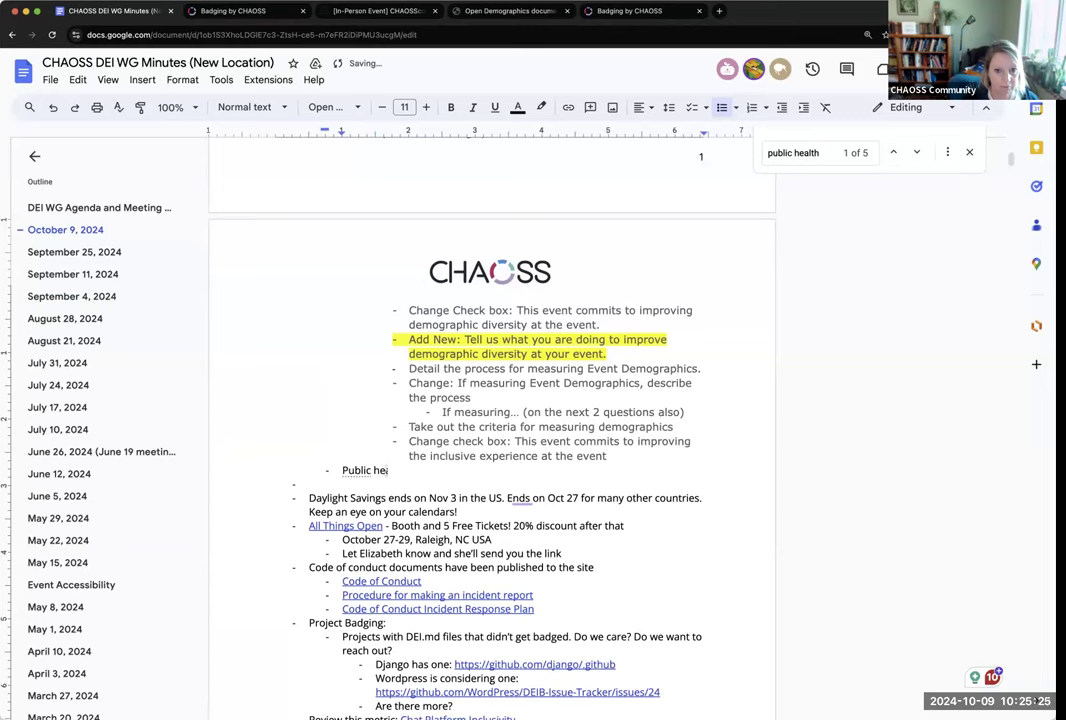
pyautogui.write('lth page:  changes:')
pyautogui.press('Return')
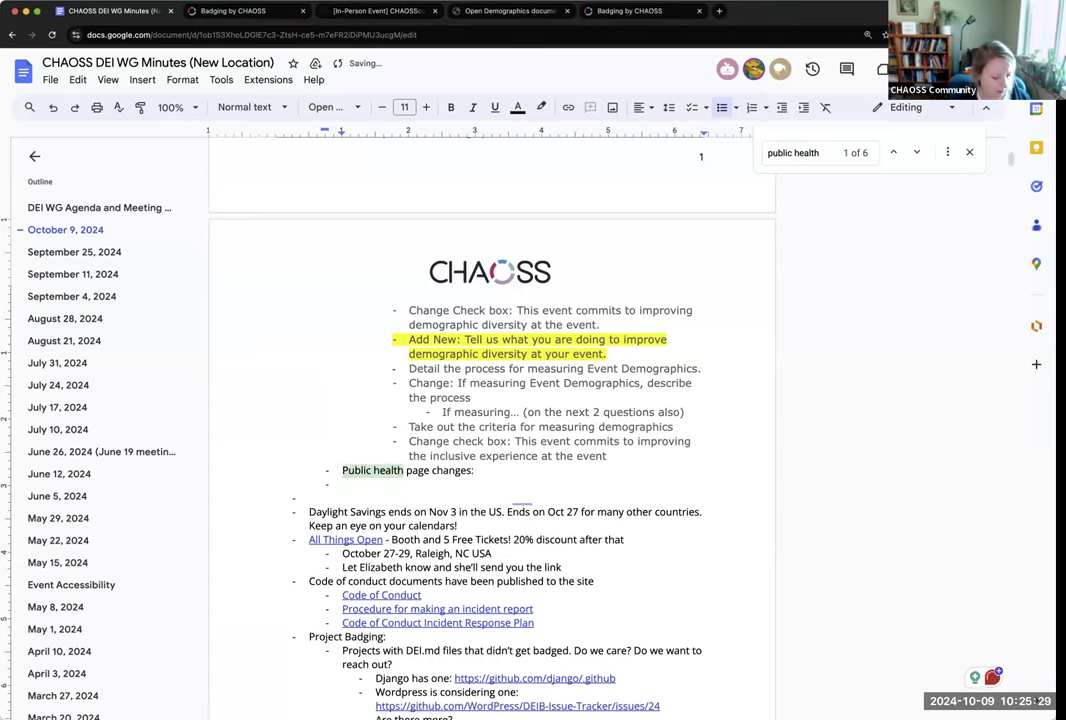
# - Paste the copied "Maybe we can change our wording to" list one level beneath "Public health page changes:"
pyautogui.hotkey('ctrl', 'v')
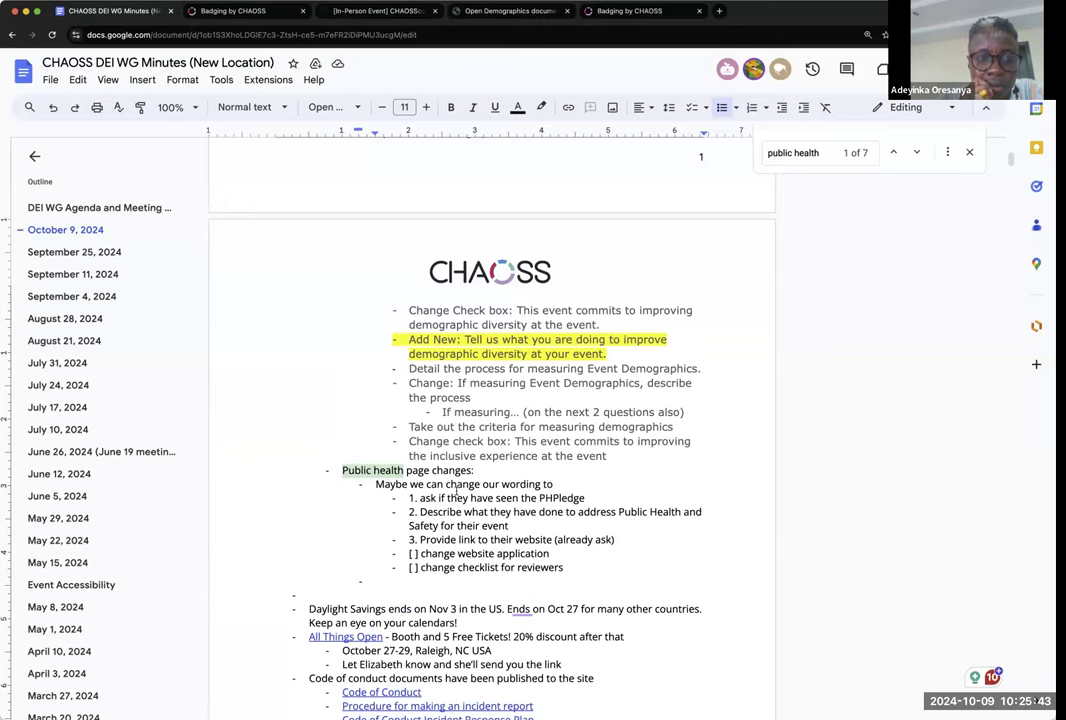
pyautogui.scroll(3, 449, 506)
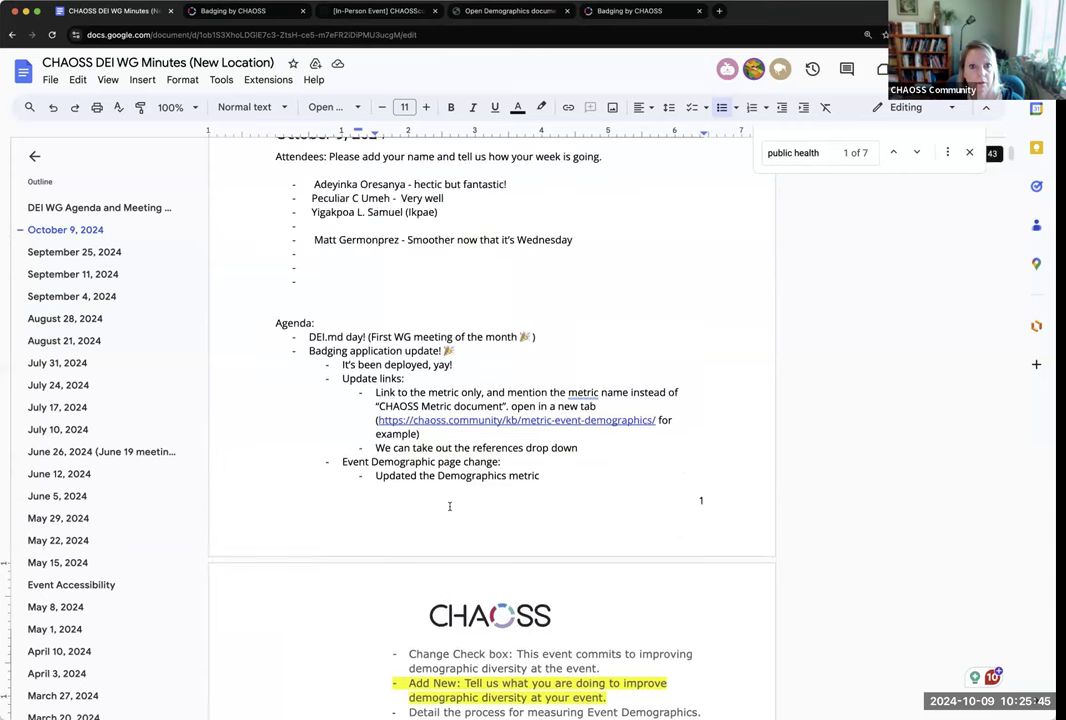
pyautogui.scroll(-3, 449, 506)
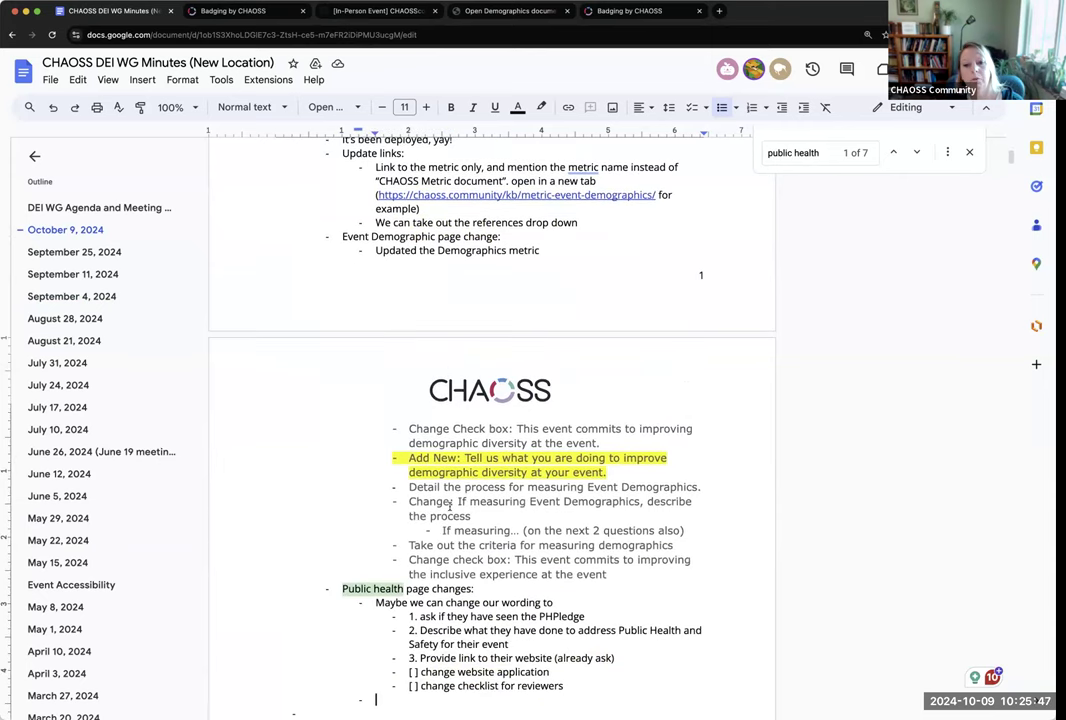
pyautogui.scroll(-2, 449, 506)
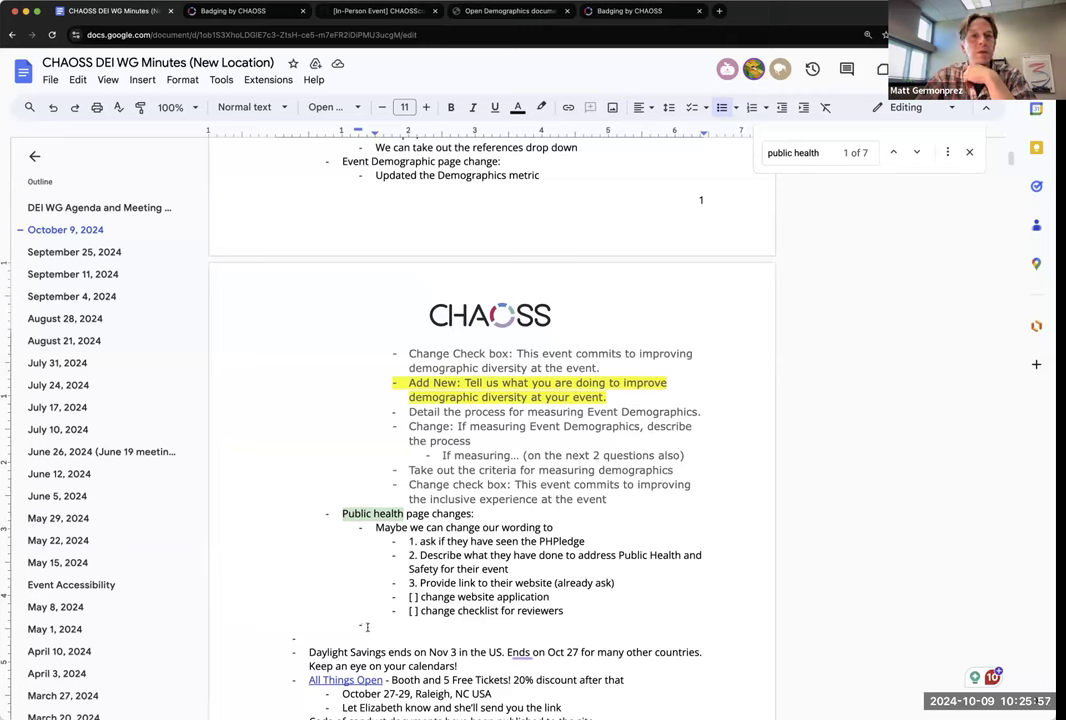
# - Add the sub-item "None of the questions should be required" after the public health list, level with "Public health page changes:"
pyautogui.hotkey('shift', 'Tab')
pyautogui.write('None of the questions')
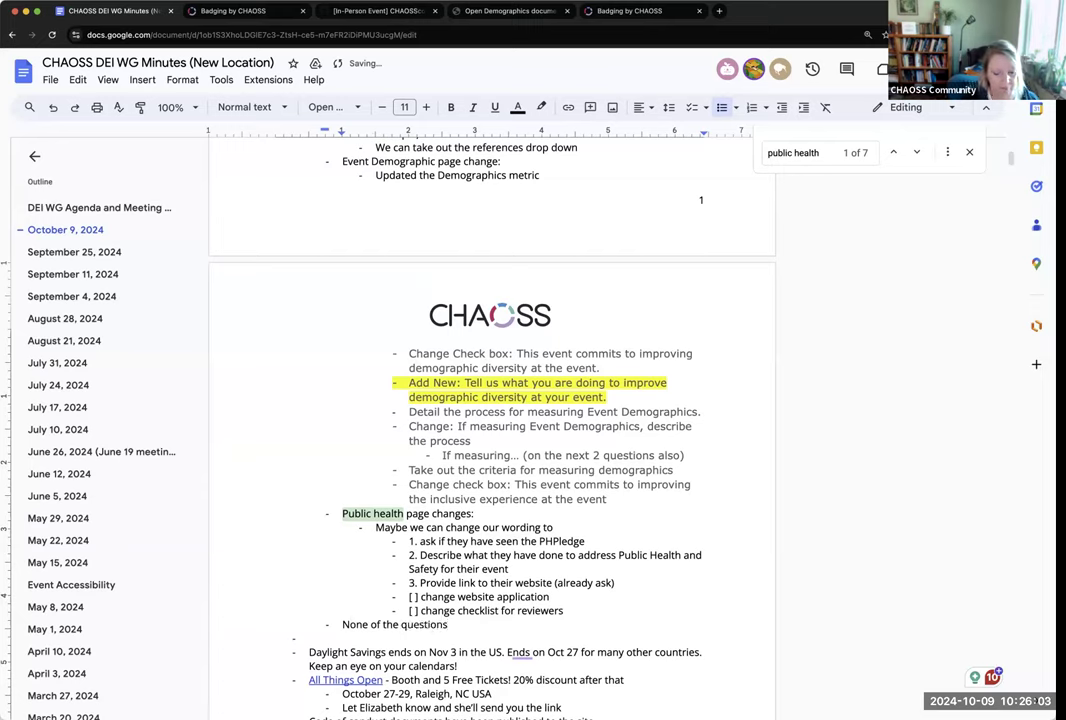
pyautogui.write(' should be e')
pyautogui.press('BackSpace')
pyautogui.write('required')
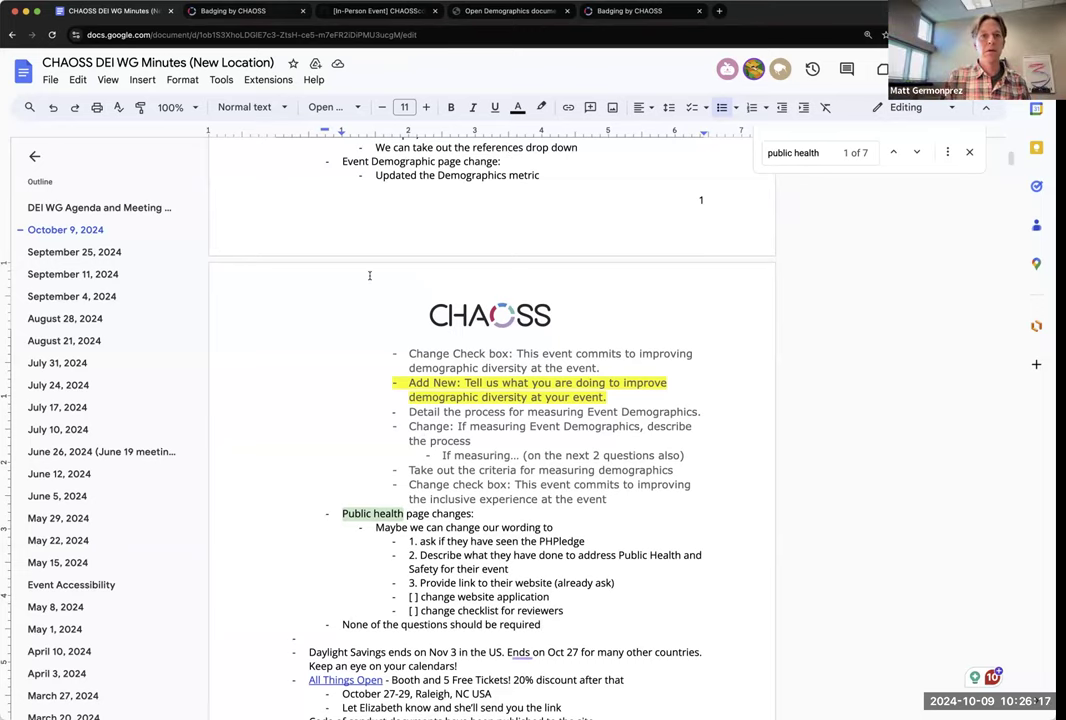
# - Switch to the event badging application, advance the In-Person Event form one page, and examine the Inclusive Experience at Event commitment and questions
pyautogui.hotkey('ctrl', 'Tab')
pyautogui.scroll(-2, 300, 420)
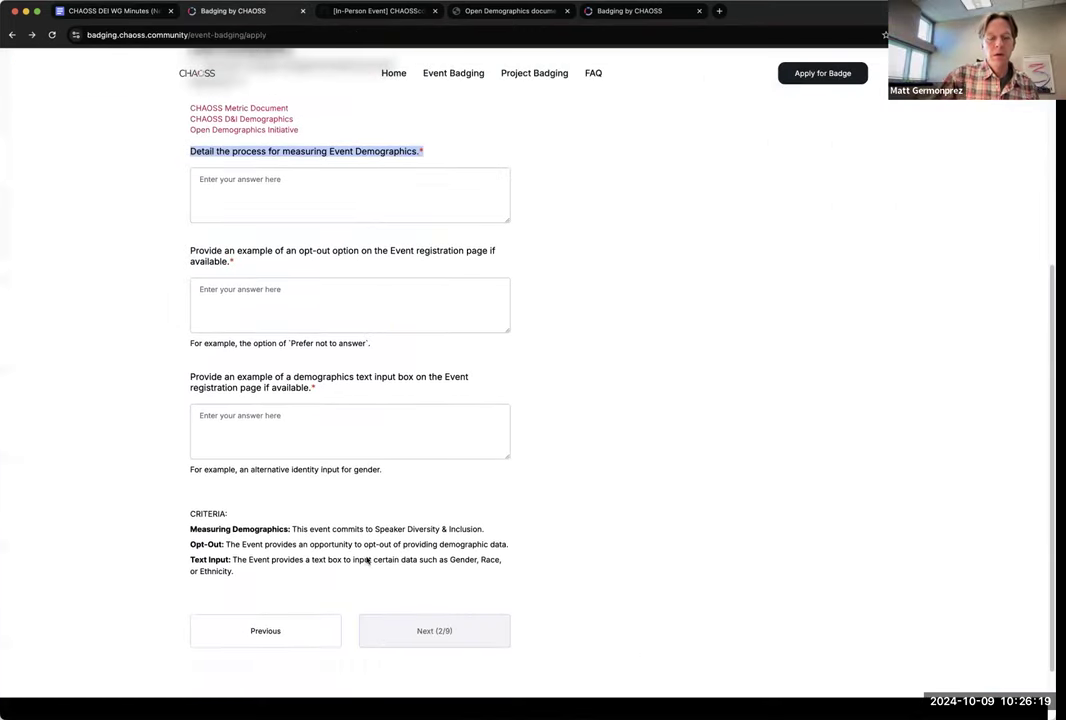
pyautogui.click(424, 631)
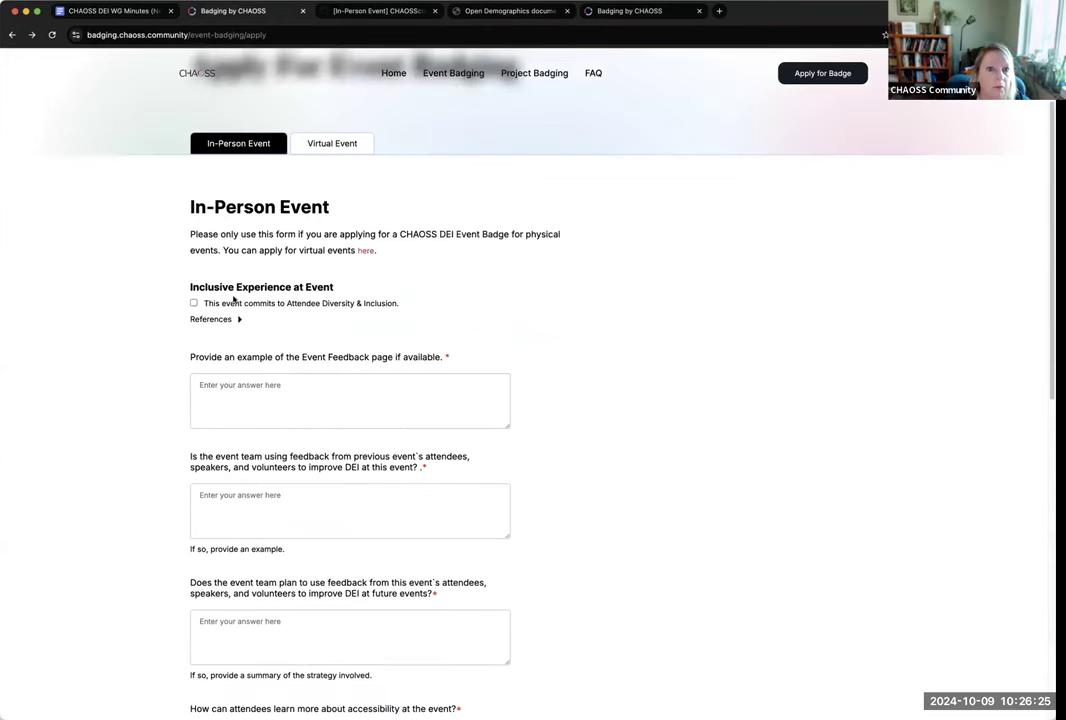
pyautogui.moveTo(287, 305); pyautogui.dragTo(402, 306)
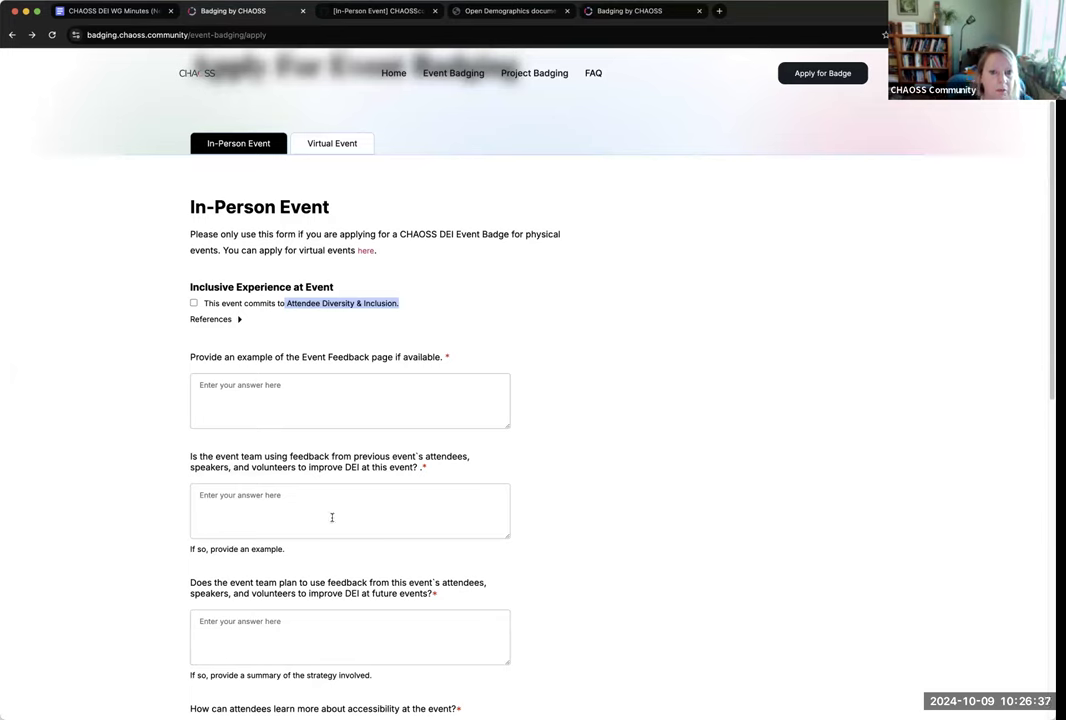
pyautogui.scroll(-3, 332, 517)
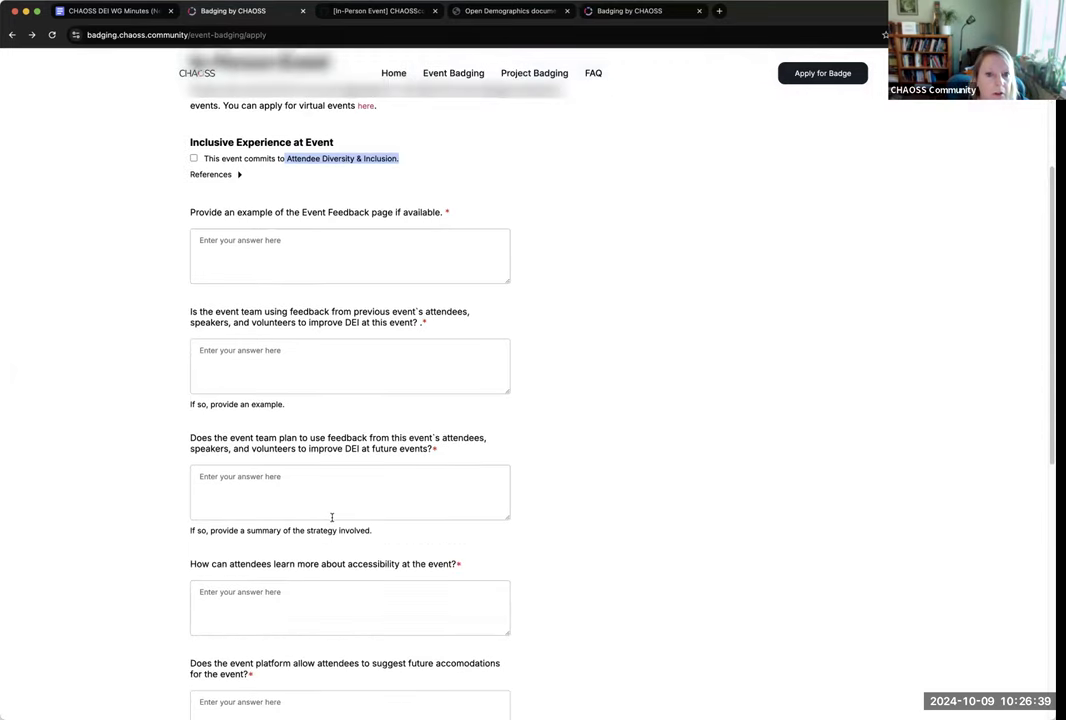
pyautogui.scroll(-2, 332, 517)
pyautogui.scroll(-4, 255, 560)
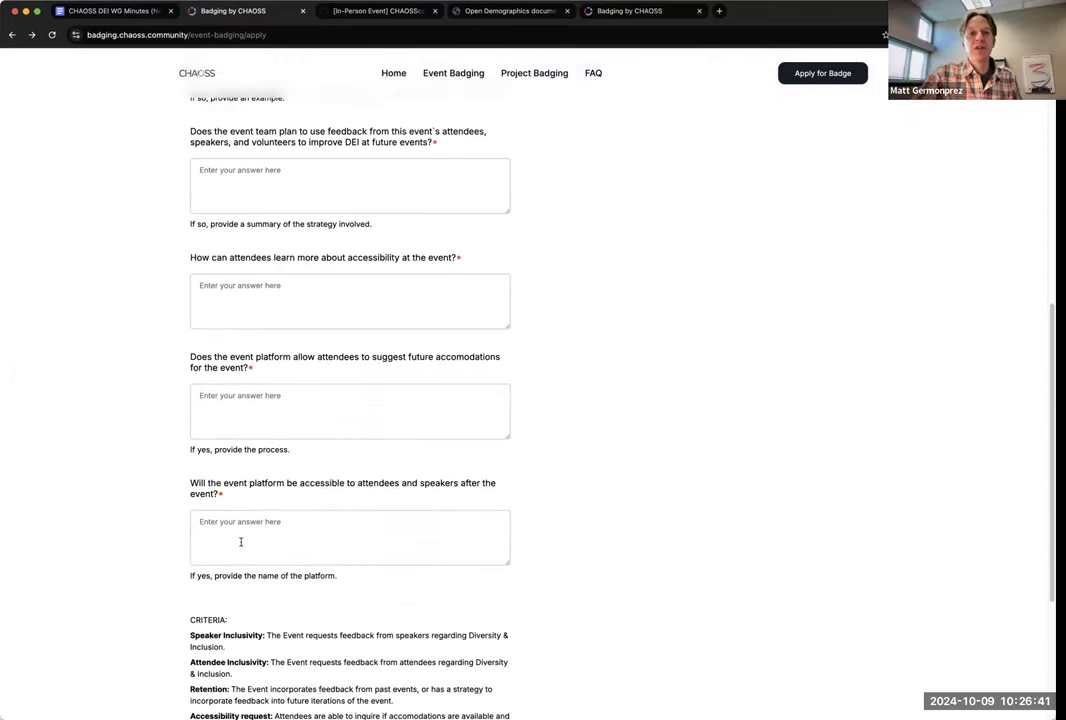
pyautogui.scroll(8, 240, 360)
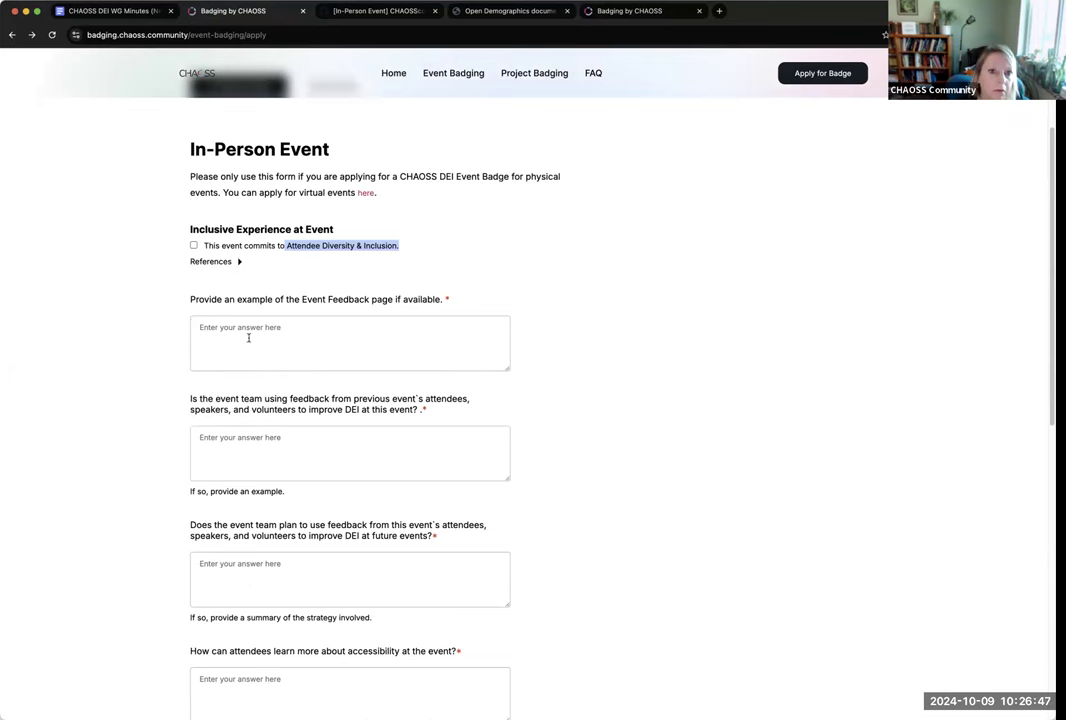
# - Switch to the minutes and add the sub-item "Inclusive experience - change from attendee diversity to “this event commits to providing an inclusive experience at the event”"
pyautogui.click(133, 13)
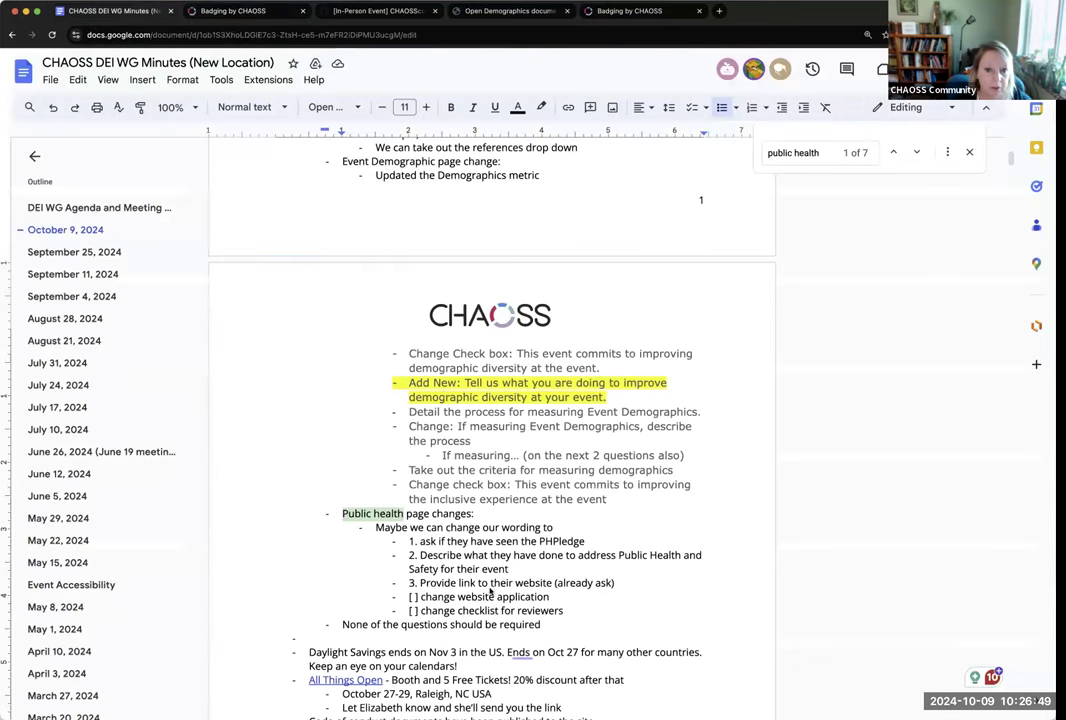
pyautogui.press('Return')
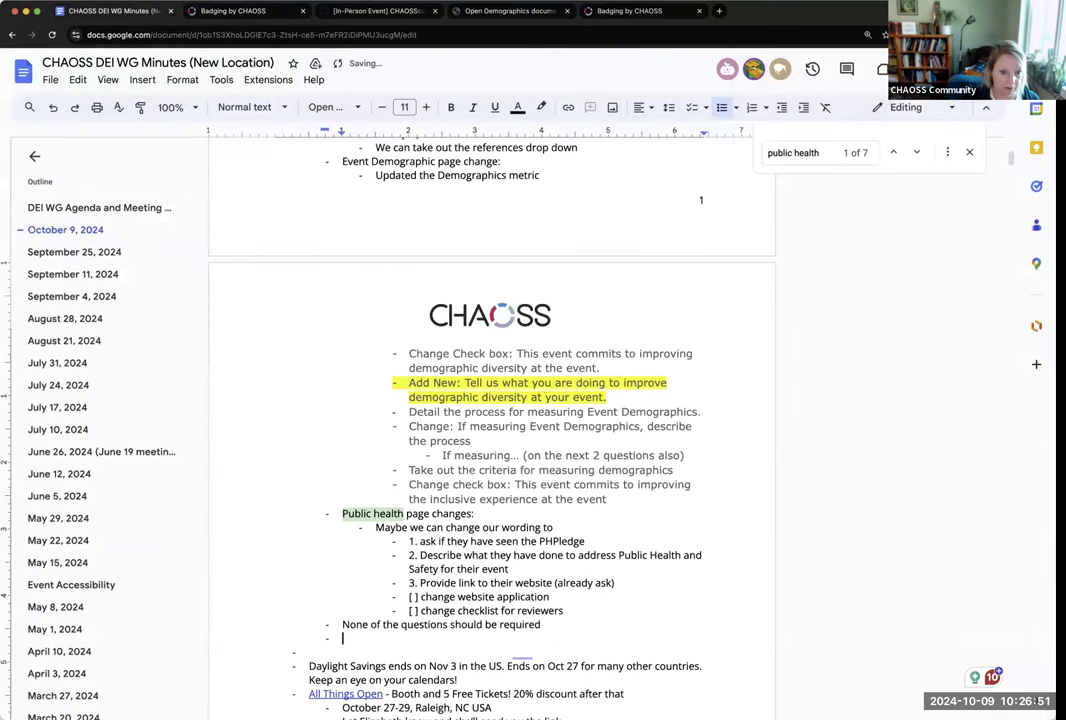
pyautogui.write('Inclusive exper')
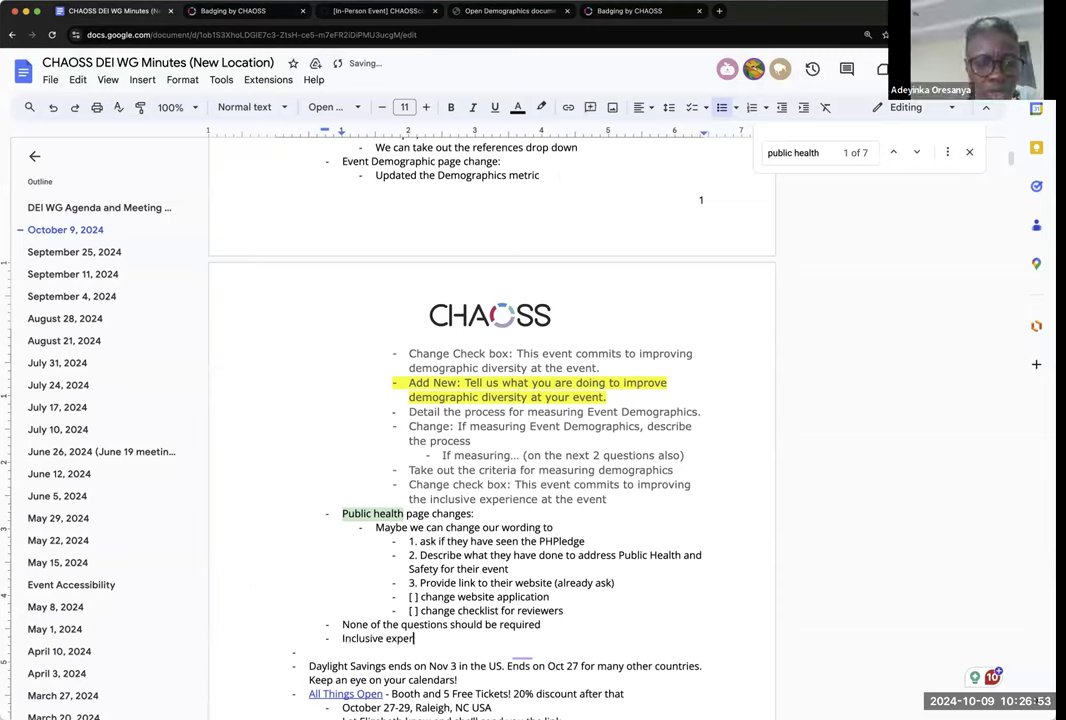
pyautogui.write('ience - ')
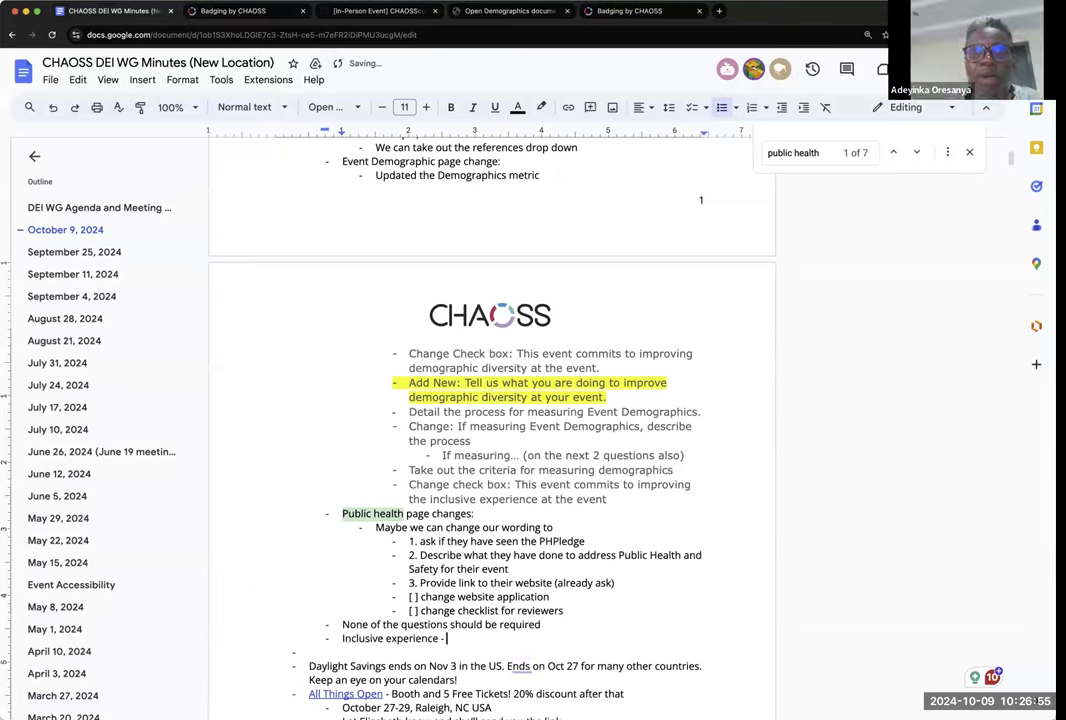
pyautogui.write('c')
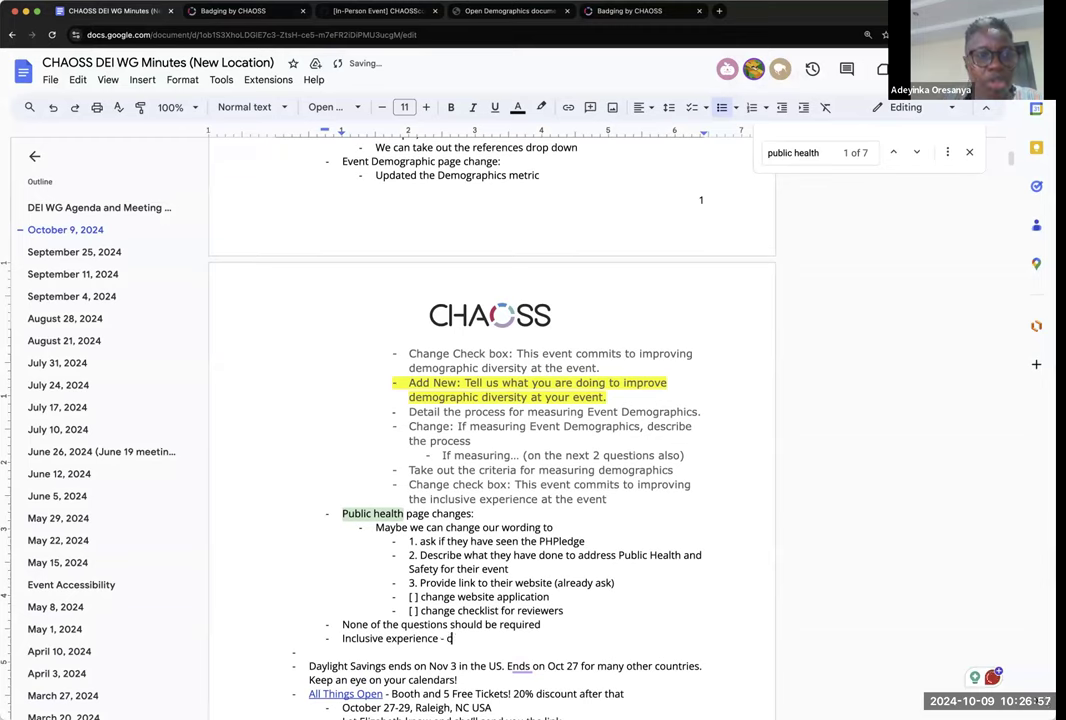
pyautogui.write('hange from attendee')
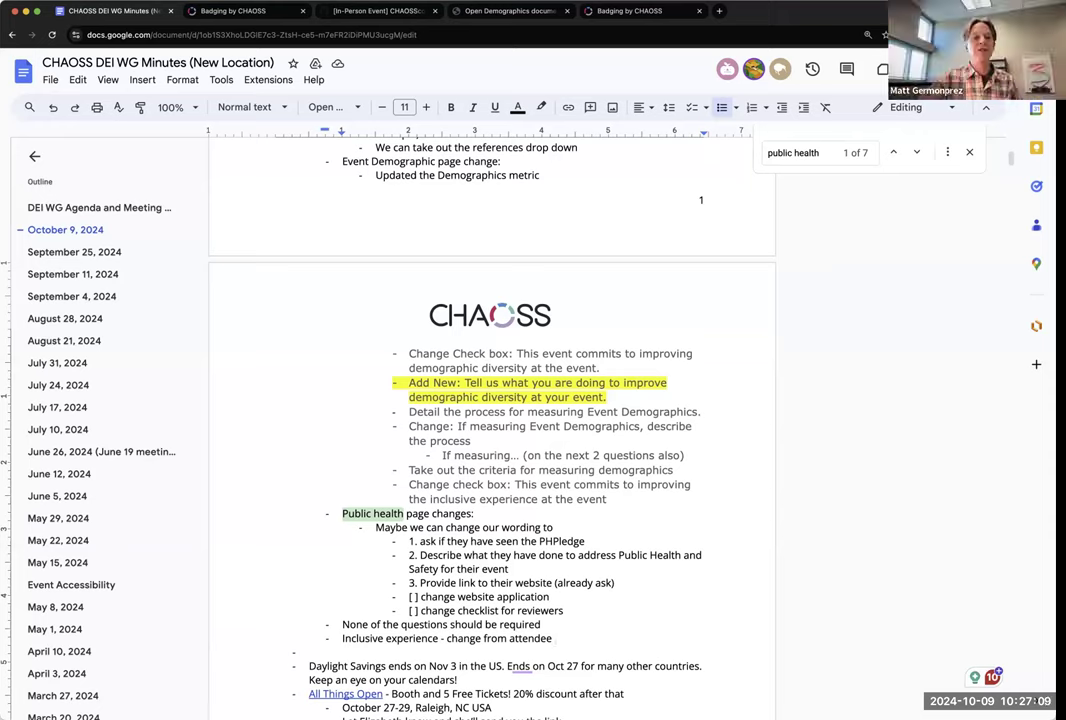
pyautogui.write('diversity')
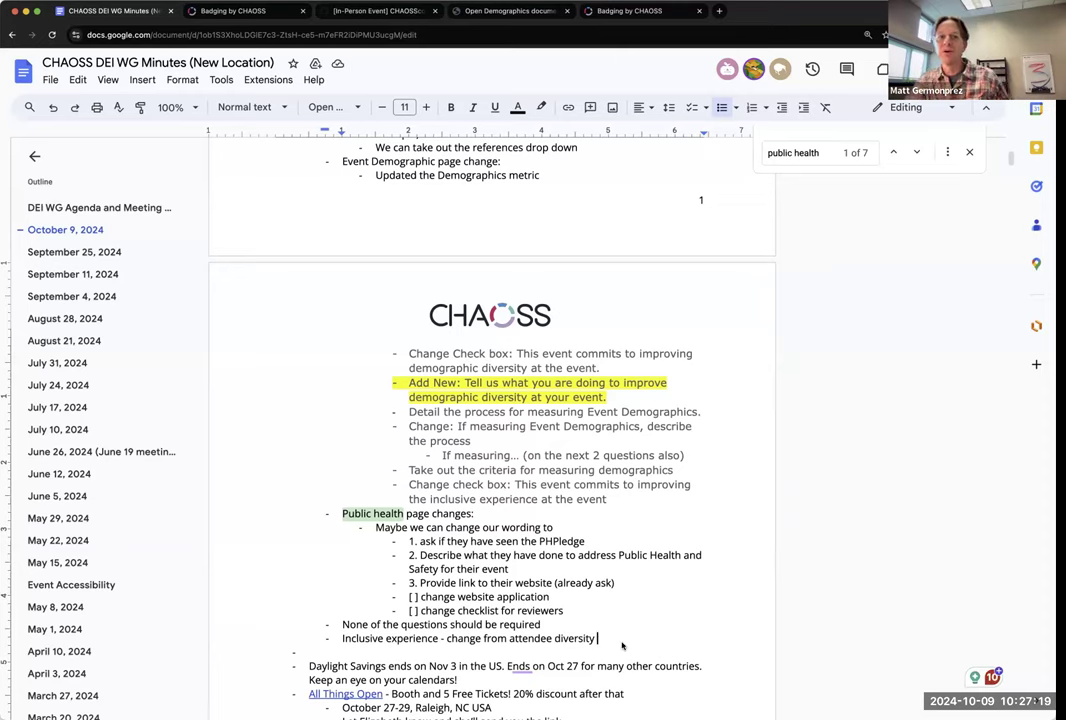
pyautogui.write('to "this ')
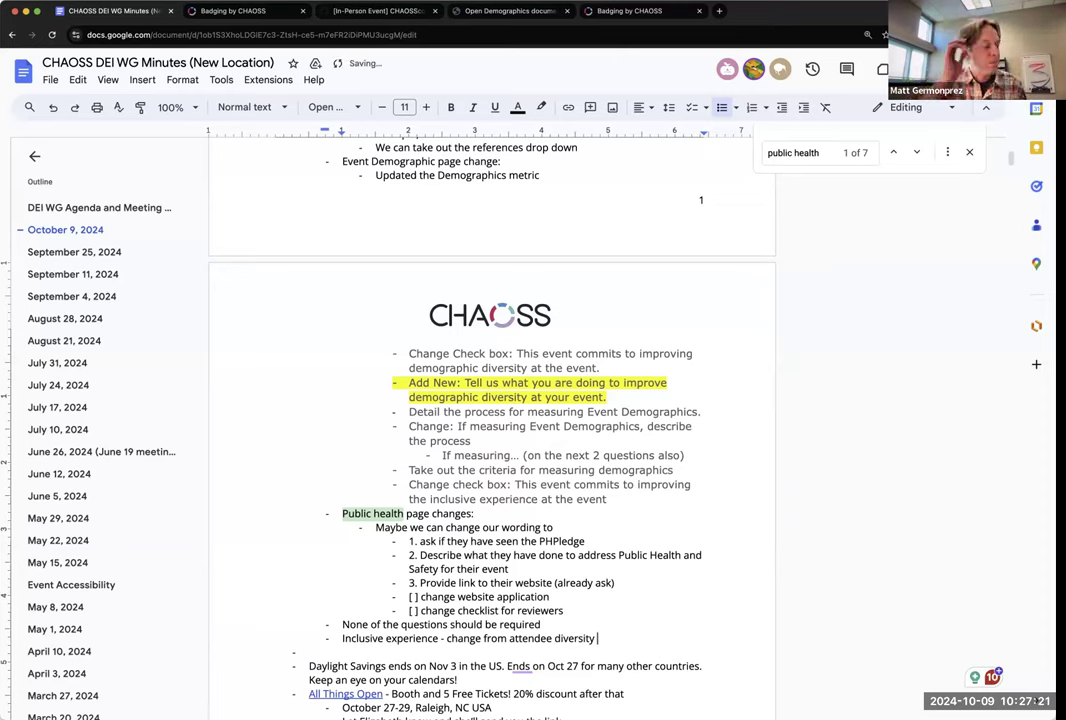
pyautogui.write('event')
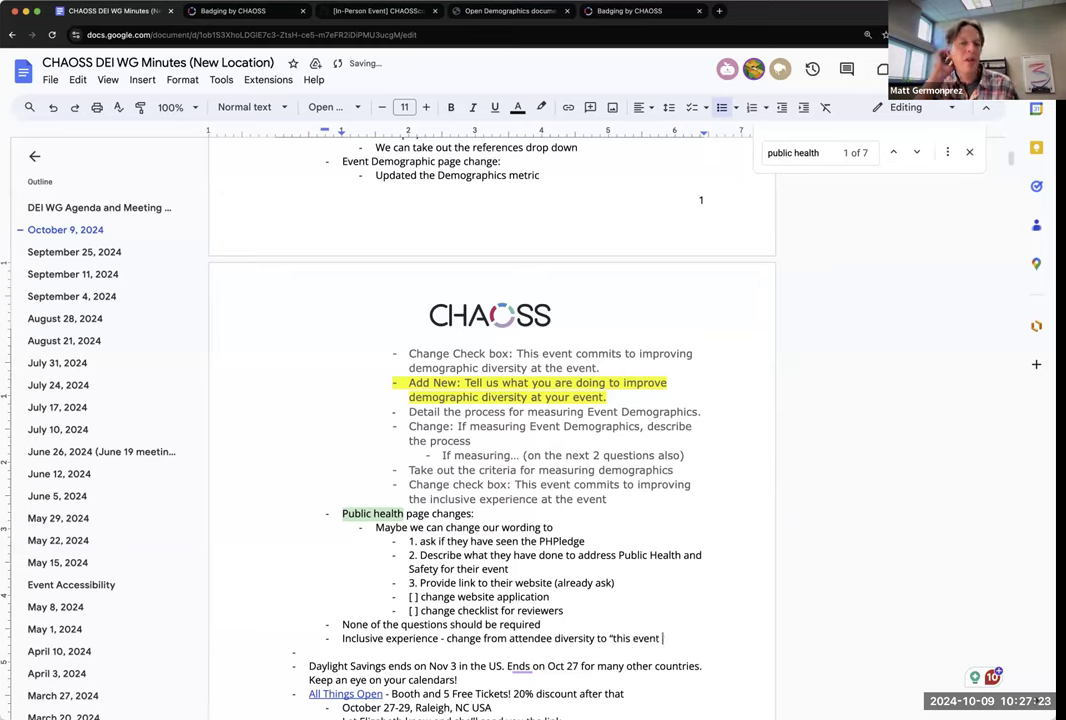
pyautogui.write(' commits to pro')
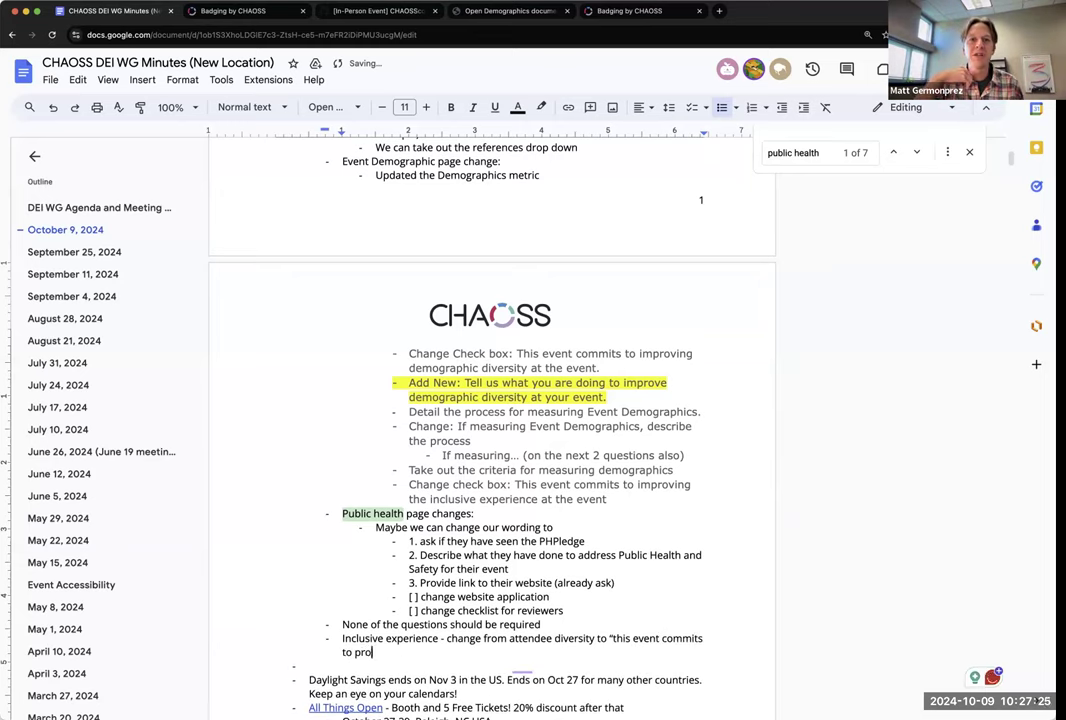
pyautogui.write('viding an')
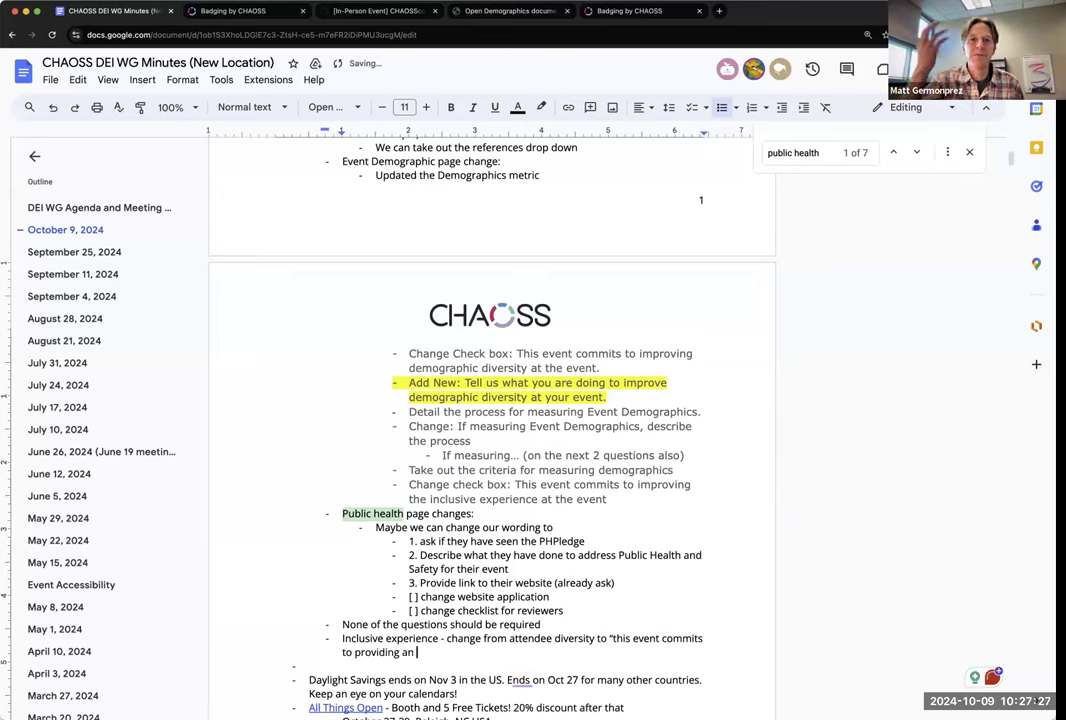
pyautogui.write(' inclusive experie')
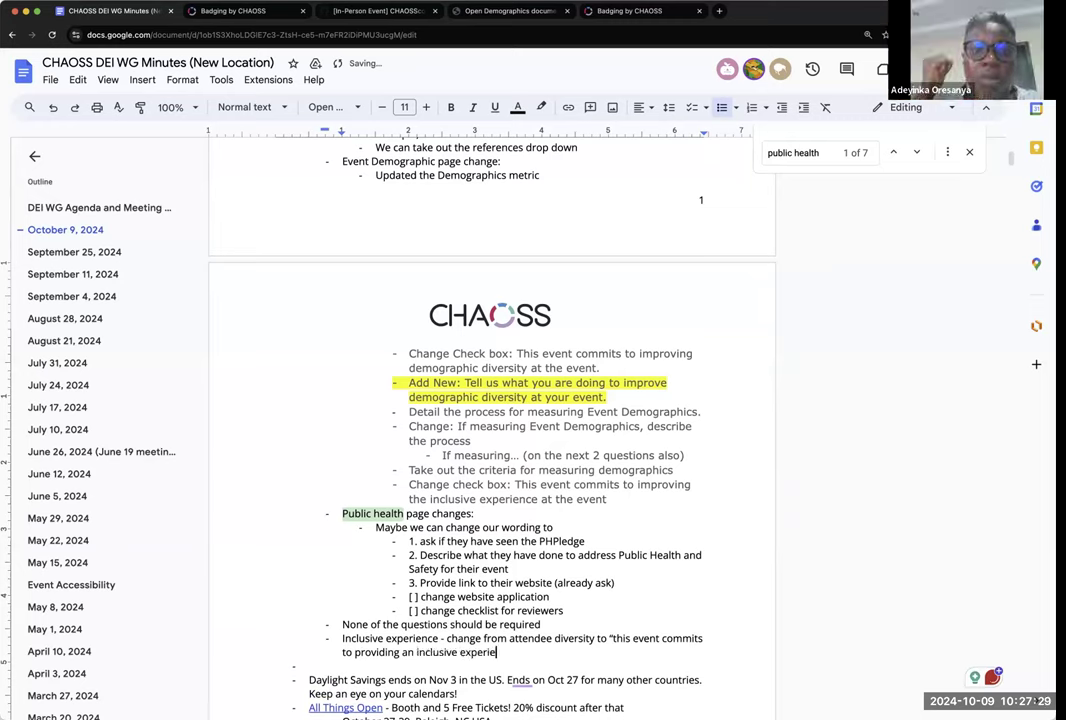
pyautogui.write('nc')
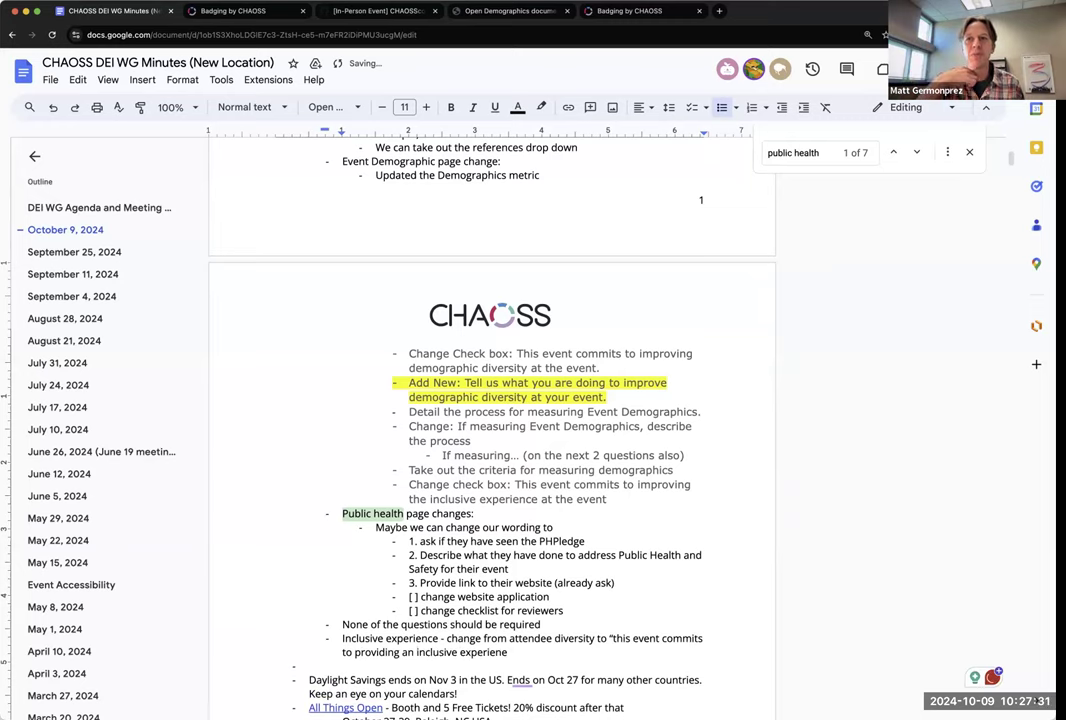
pyautogui.write('e ')
pyautogui.write('at the event"')
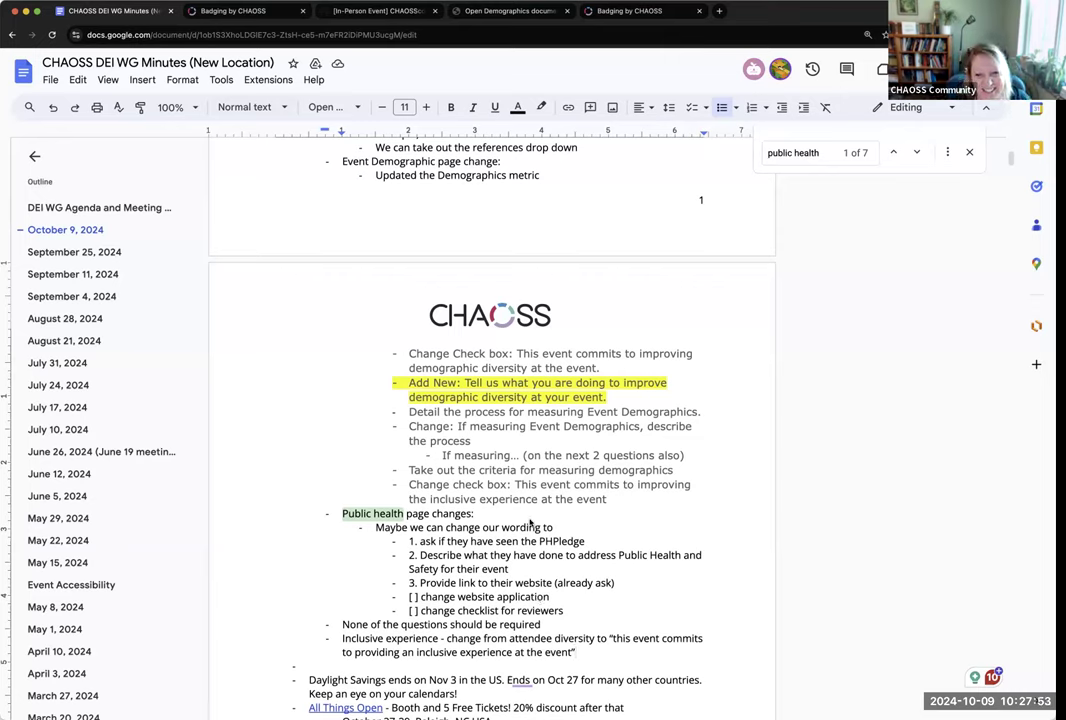
# - Switch to the event badging application and advance the In-Person Event form, examining the Code of Conduct, Diversity Access Tickets and Family Friendliness pages
pyautogui.scroll(4, 530, 523)
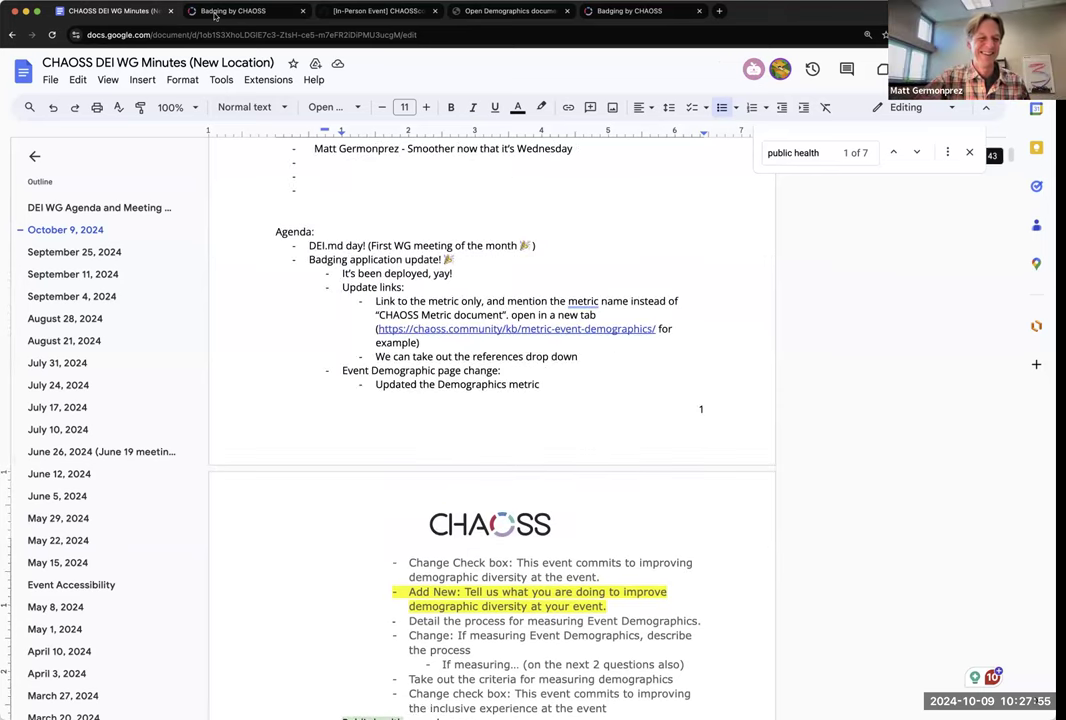
pyautogui.click(214, 12)
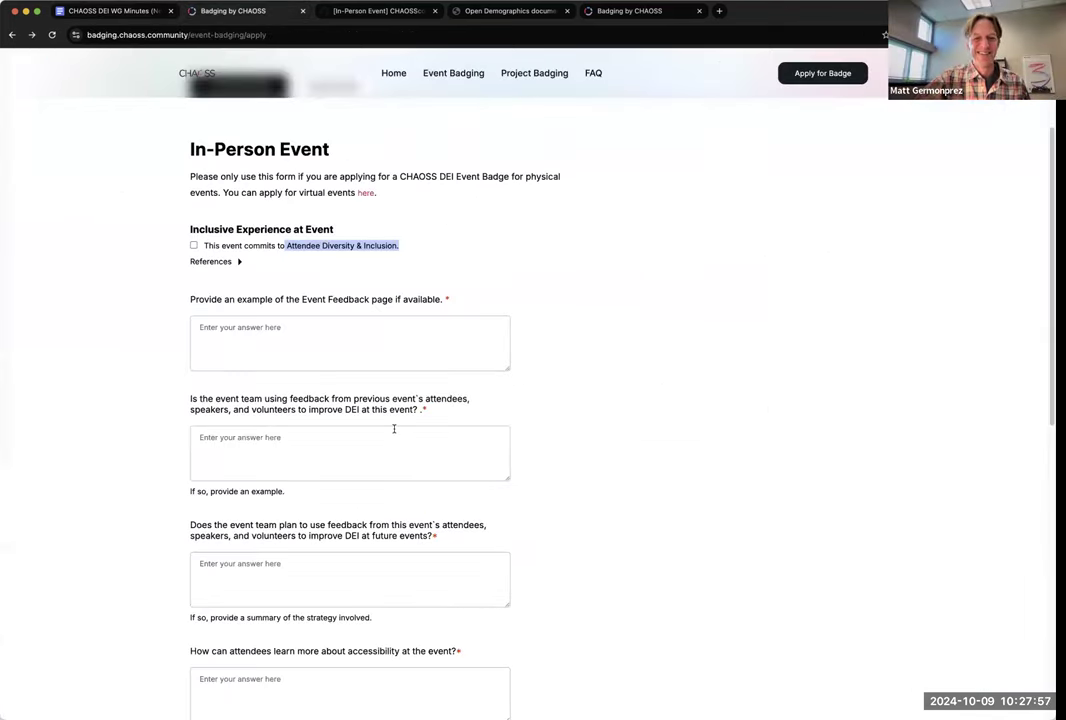
pyautogui.scroll(-5, 278, 505)
pyautogui.scroll(-3, 278, 505)
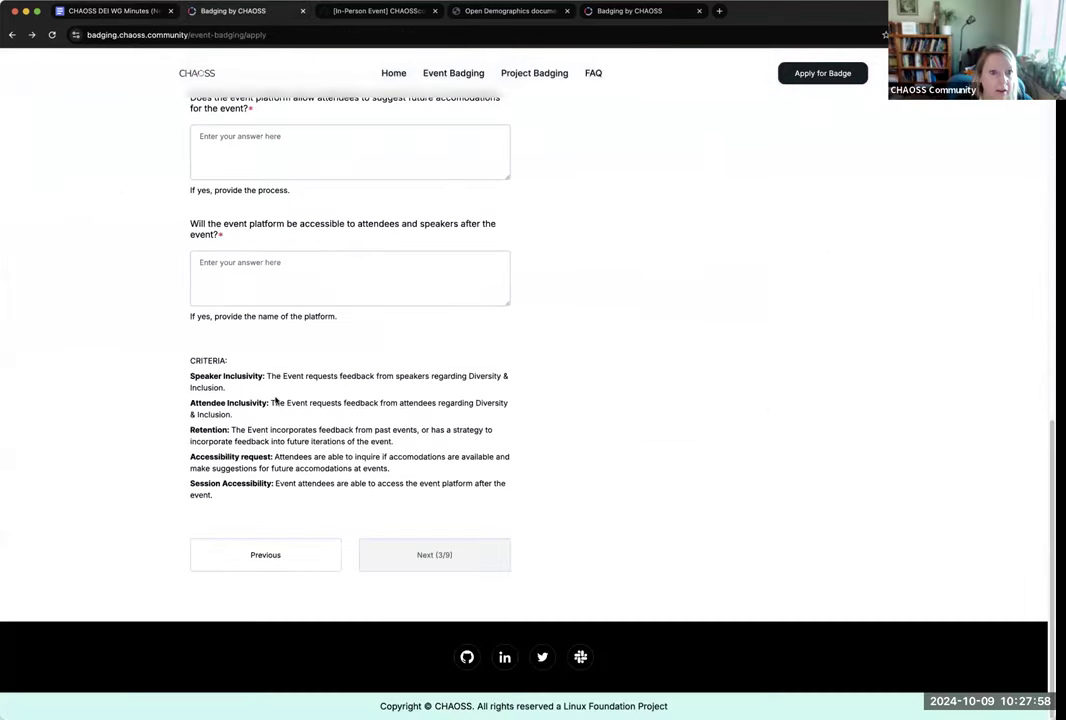
pyautogui.click(455, 562)
pyautogui.scroll(2, 371, 333)
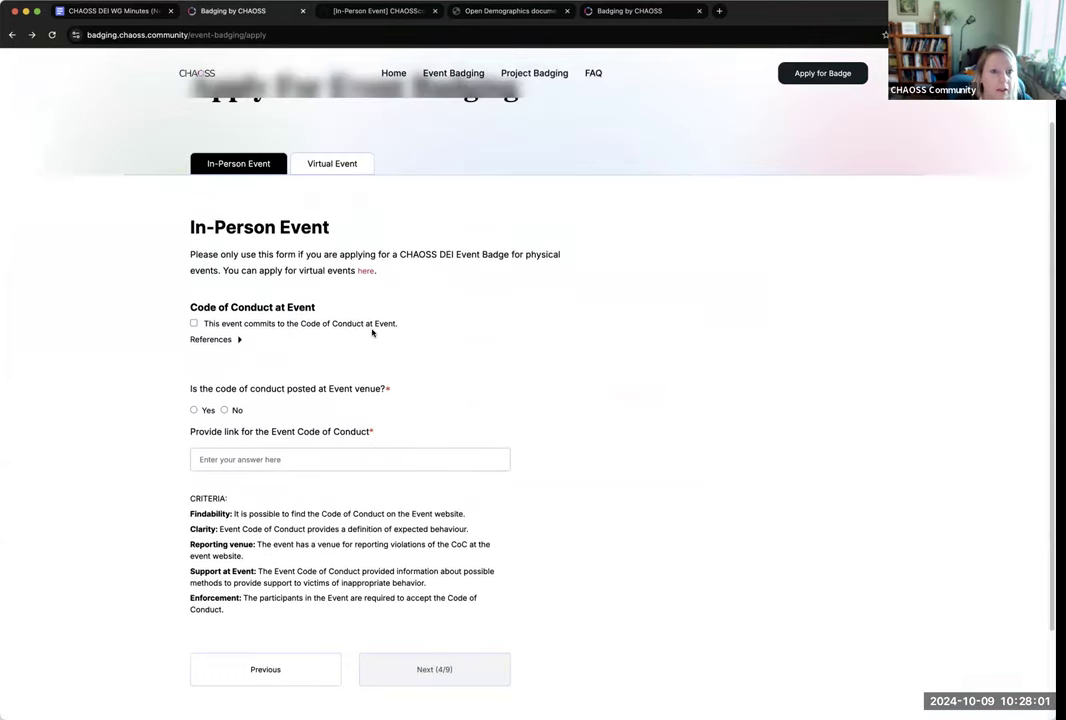
pyautogui.scroll(-2, 428, 502)
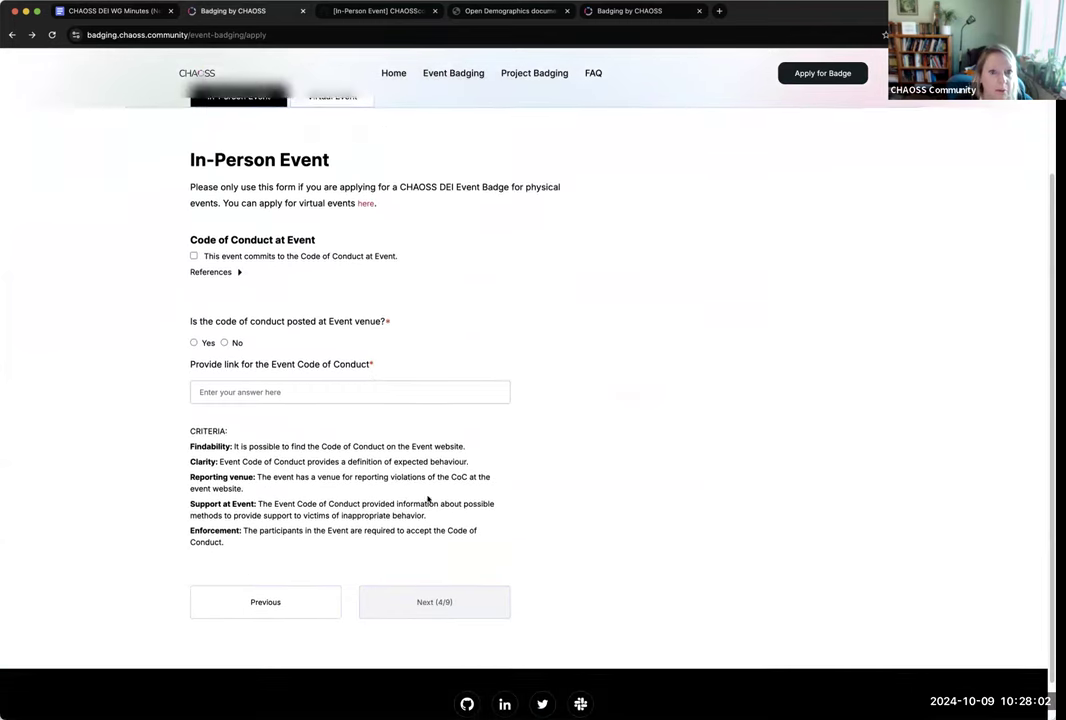
pyautogui.click(423, 600)
pyautogui.scroll(-3, 415, 484)
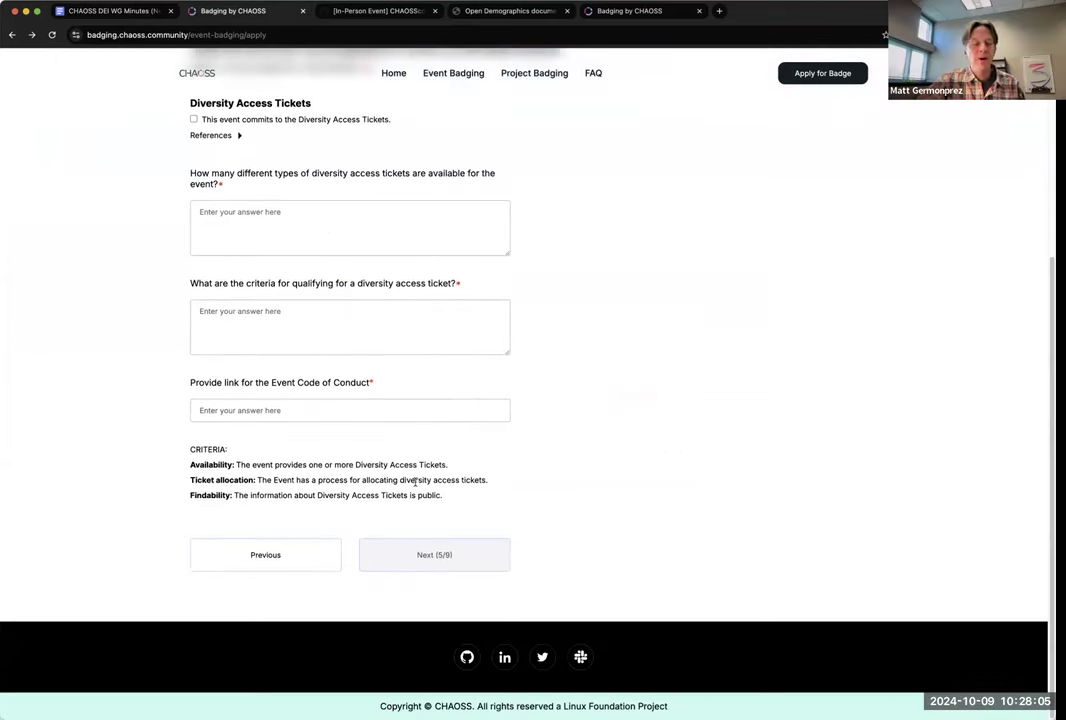
pyautogui.click(409, 555)
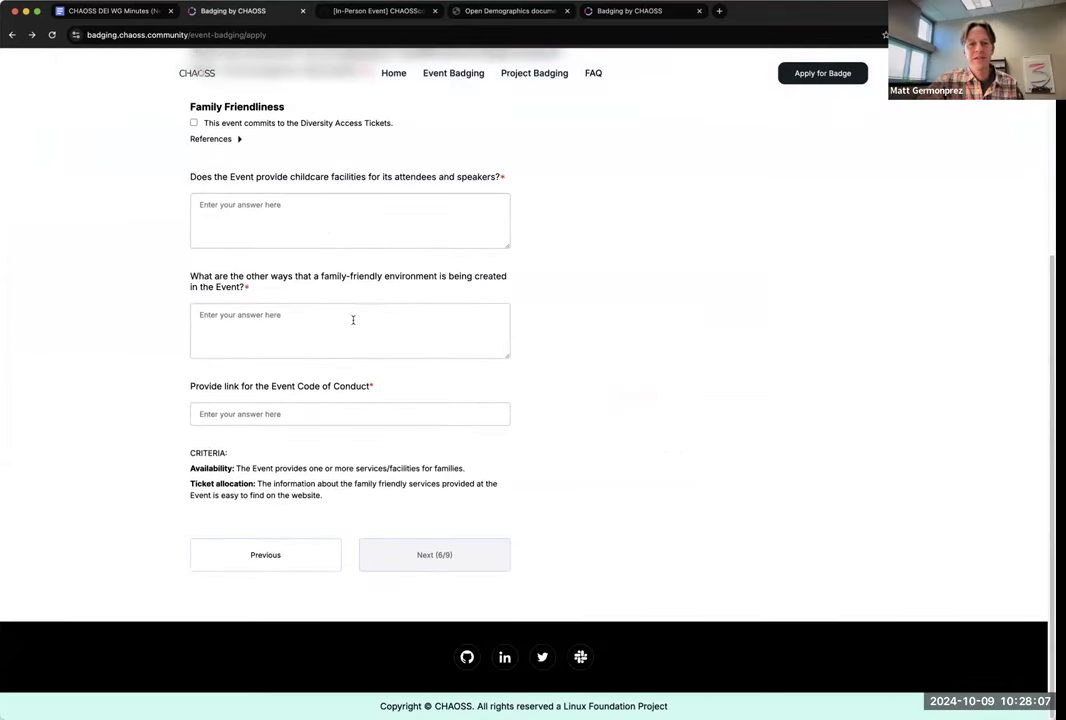
pyautogui.scroll(5, 369, 372)
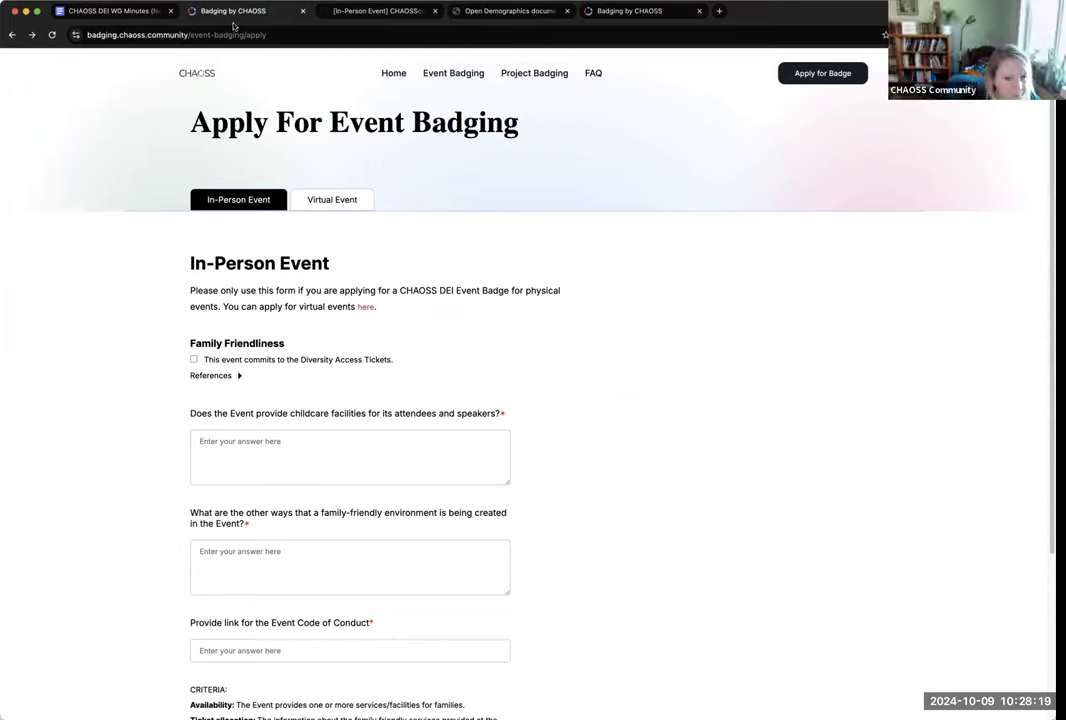
# - Switch back to the minutes, review the recorded badging changes, and select the "Update links:" item with its sub-items in the October 9, 2024 agenda
pyautogui.click(118, 11)
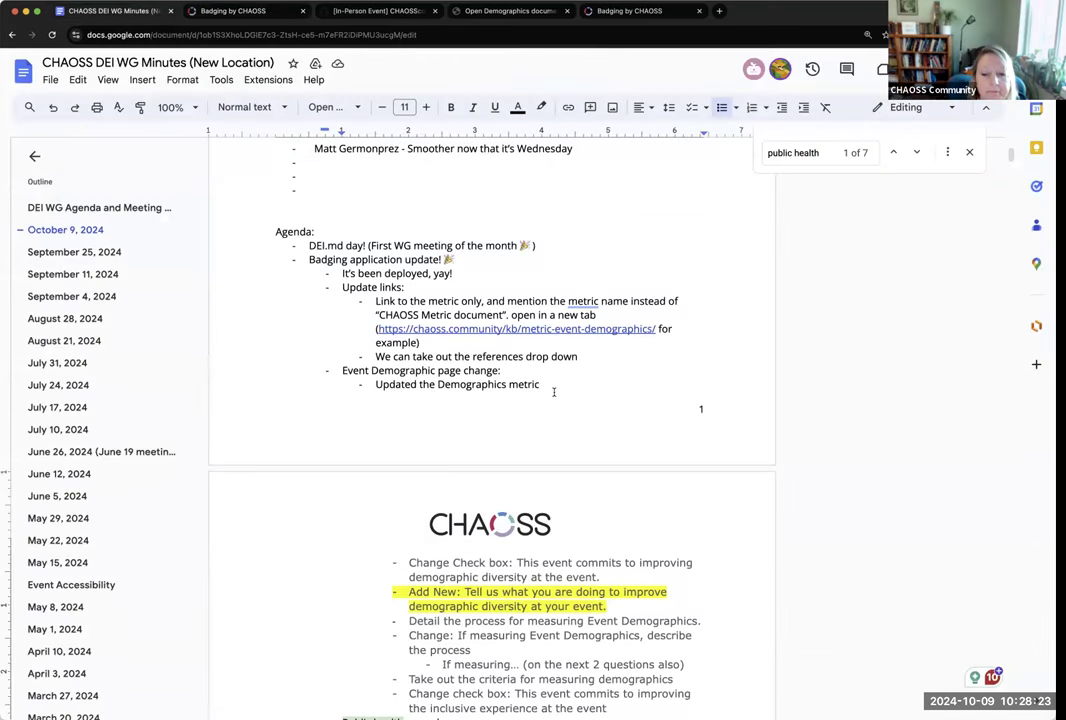
pyautogui.scroll(-4, 553, 392)
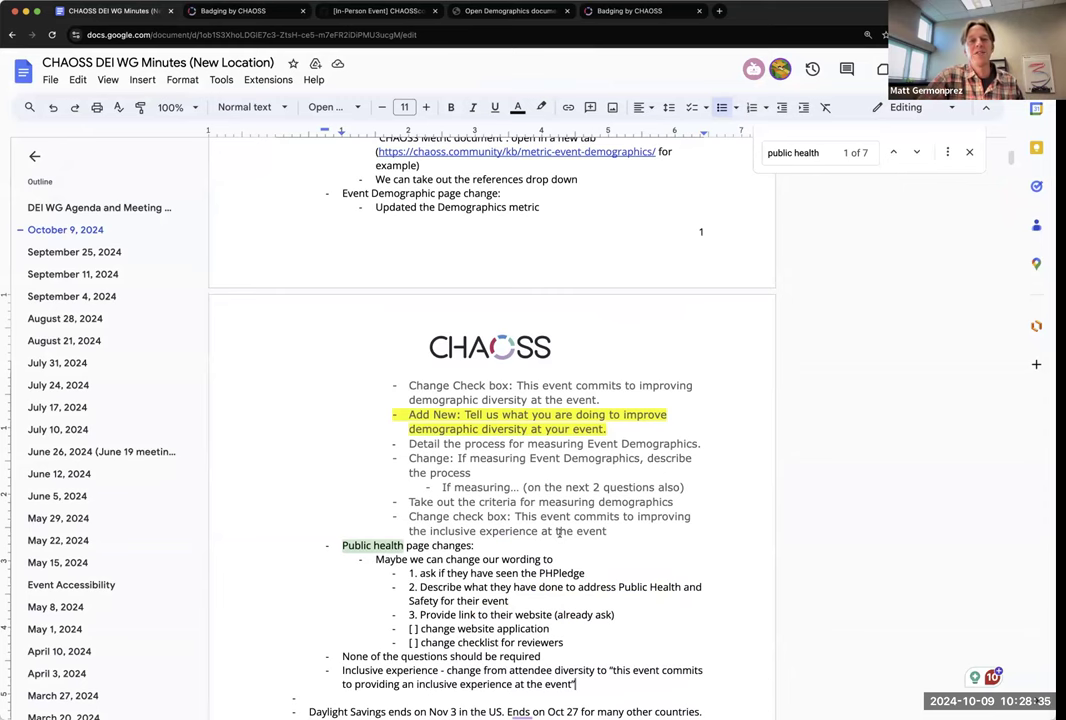
pyautogui.scroll(-4, 455, 468)
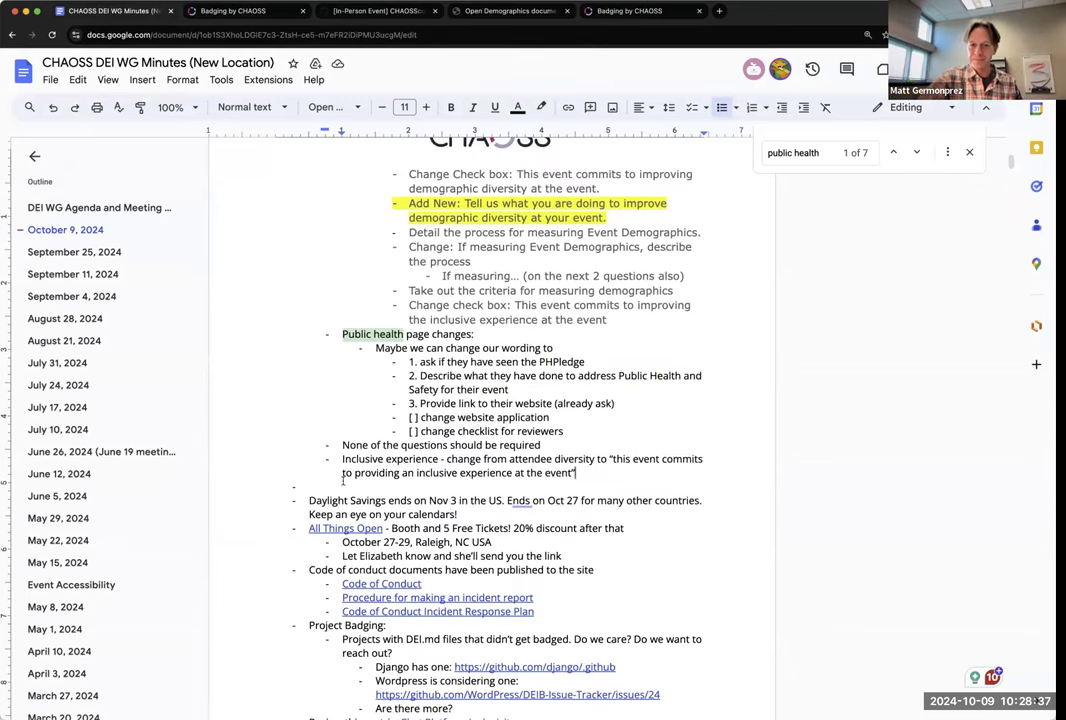
pyautogui.click(599, 473)
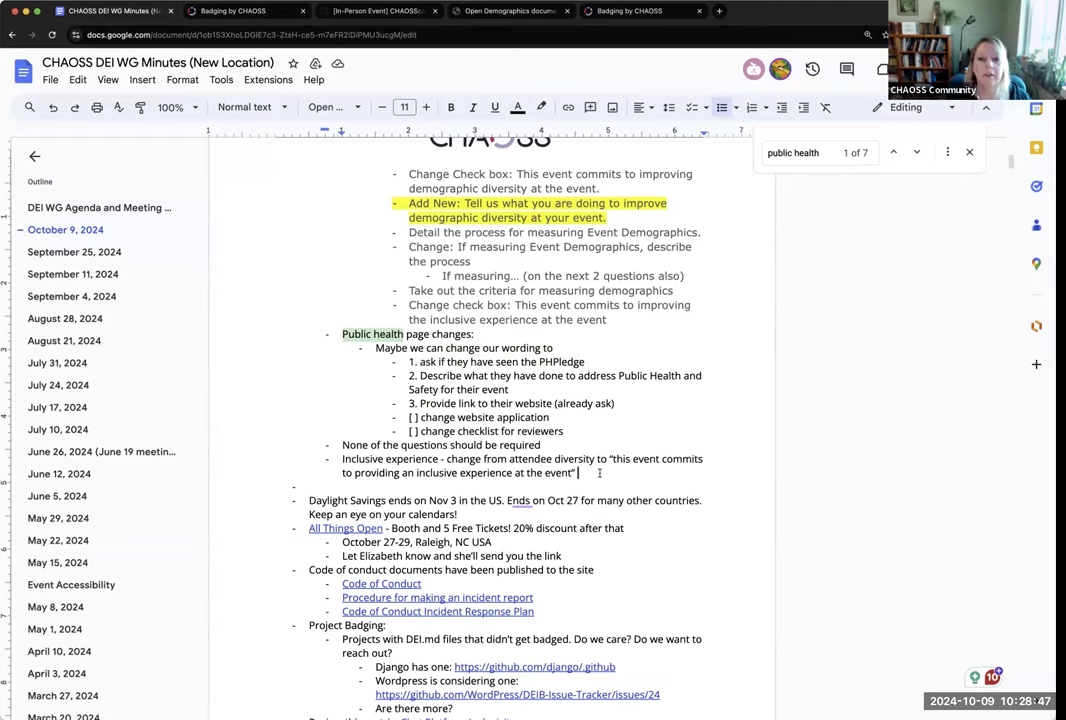
pyautogui.scroll(5, 599, 473)
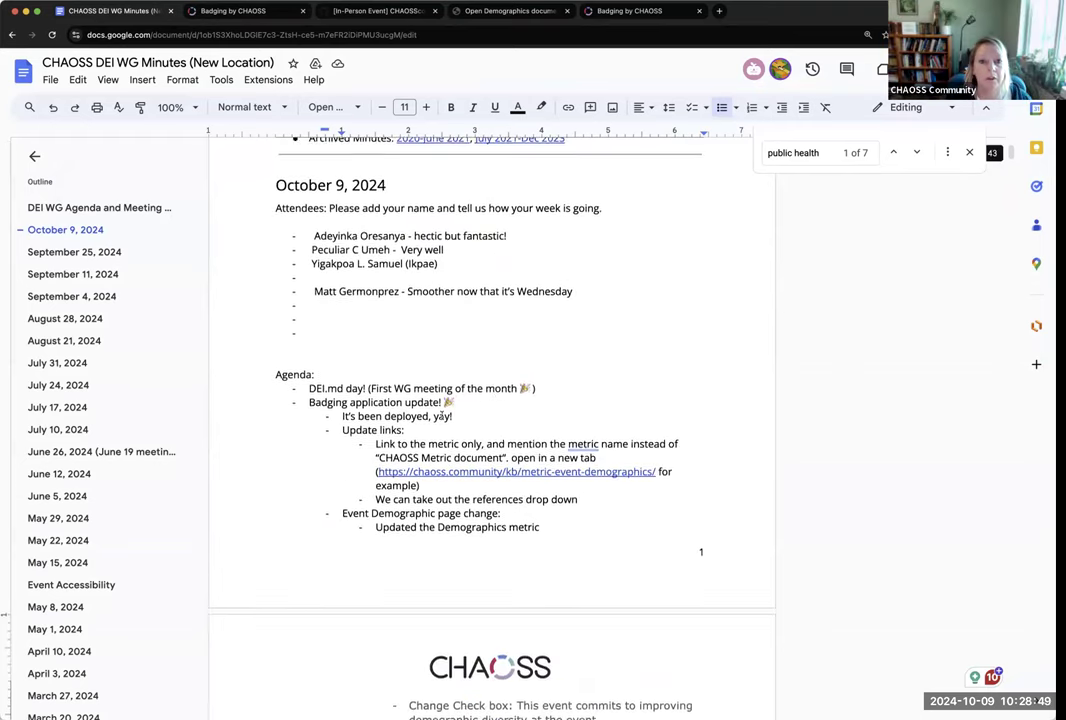
pyautogui.moveTo(341, 431); pyautogui.dragTo(581, 501)
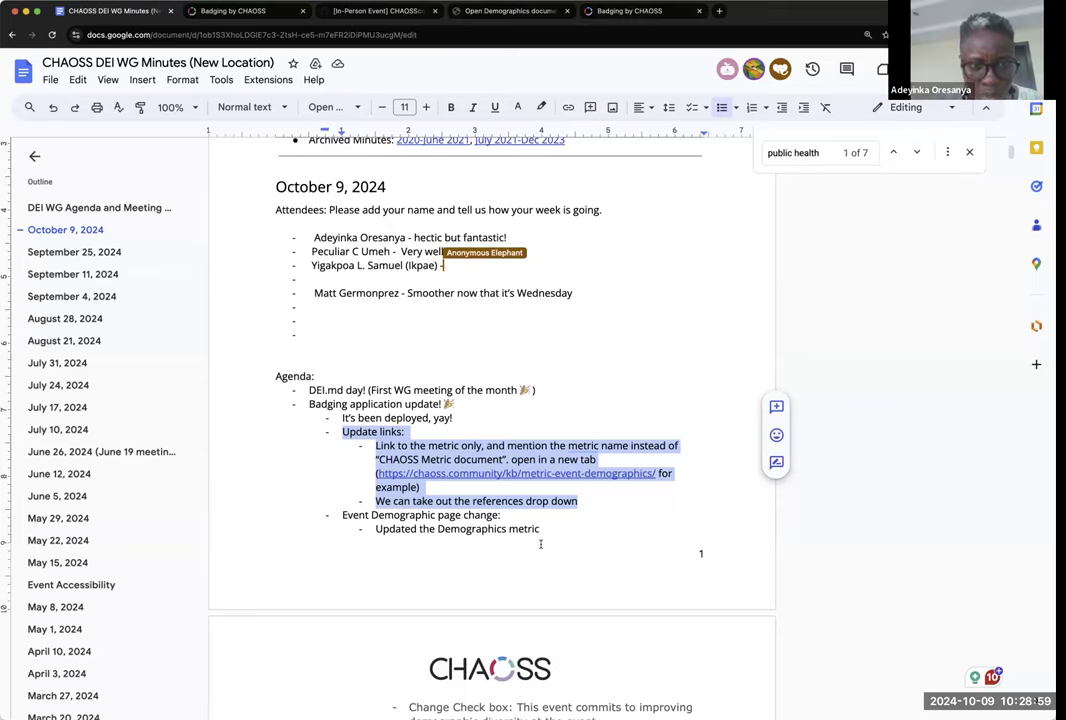
# - Read through the October 9, 2024 agenda from the badging application changes to the metric review item and back to "Update links:"
pyautogui.scroll(-3, 583, 537)
pyautogui.scroll(-10, 583, 537)
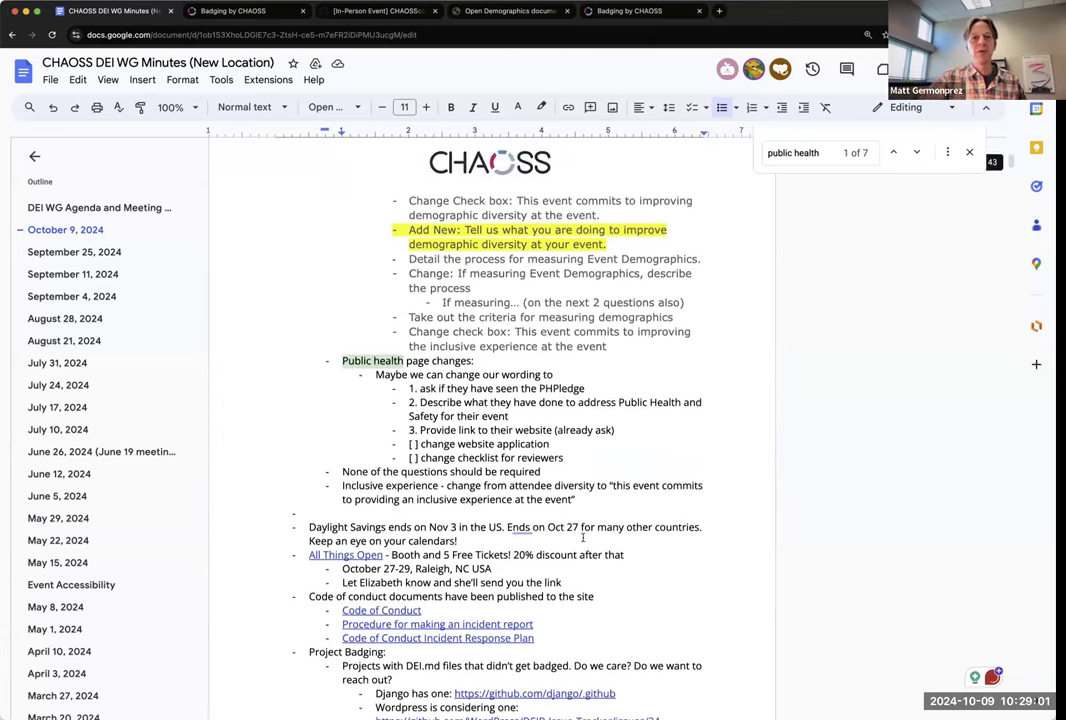
pyautogui.scroll(4, 583, 537)
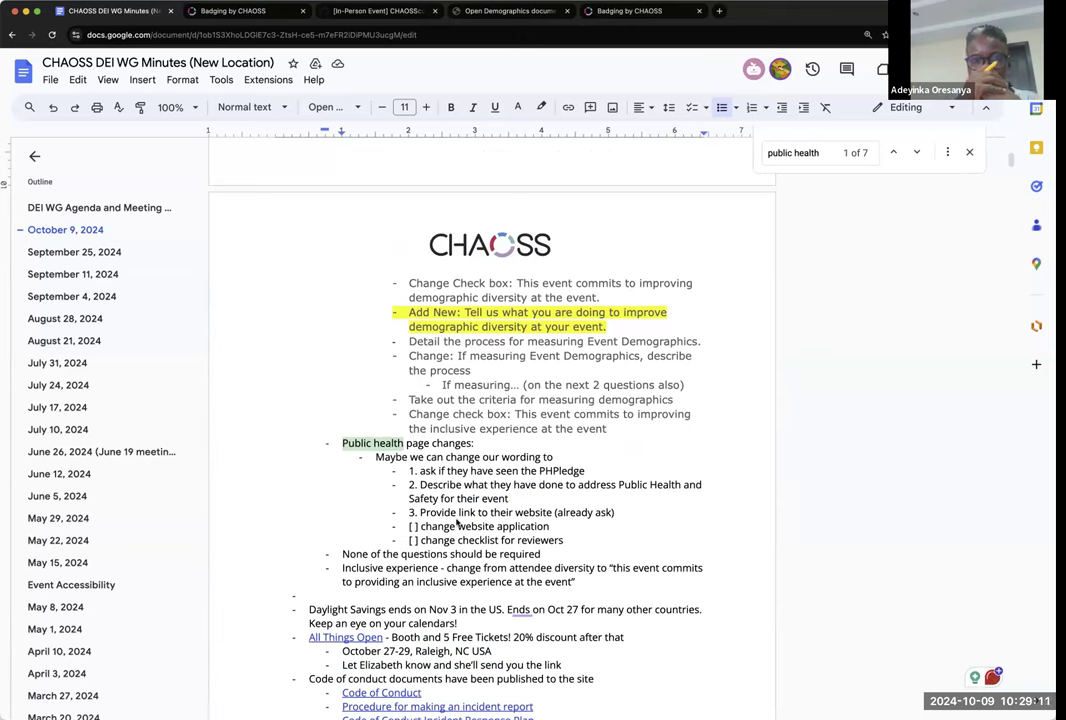
pyautogui.scroll(-10, 456, 521)
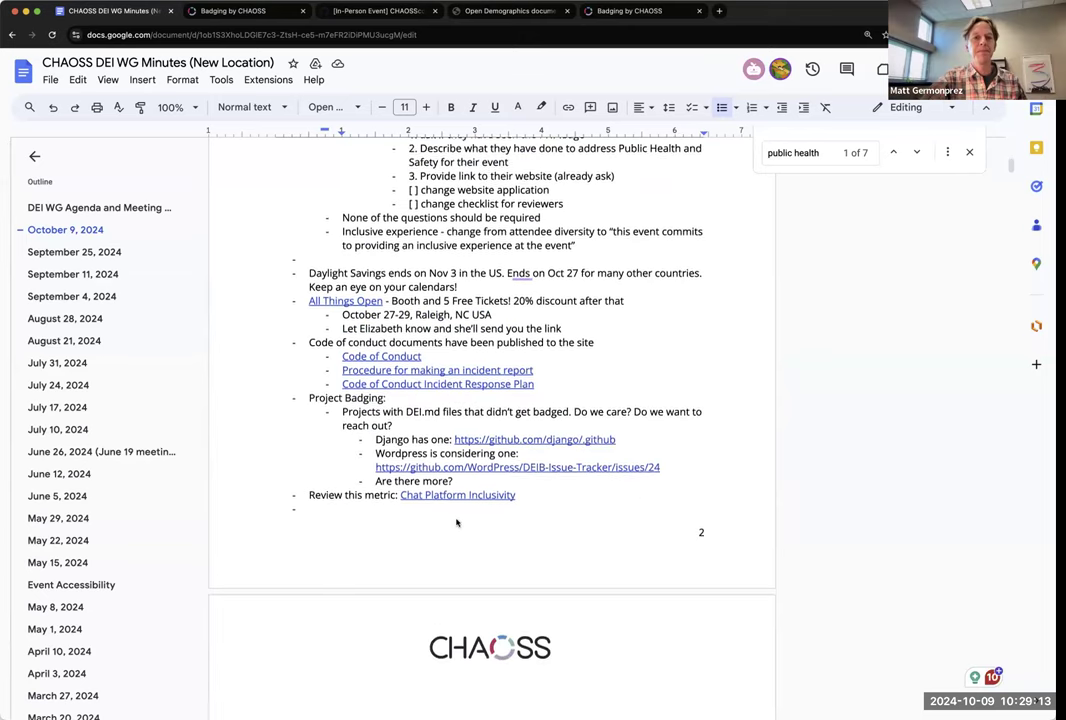
pyautogui.scroll(7, 456, 521)
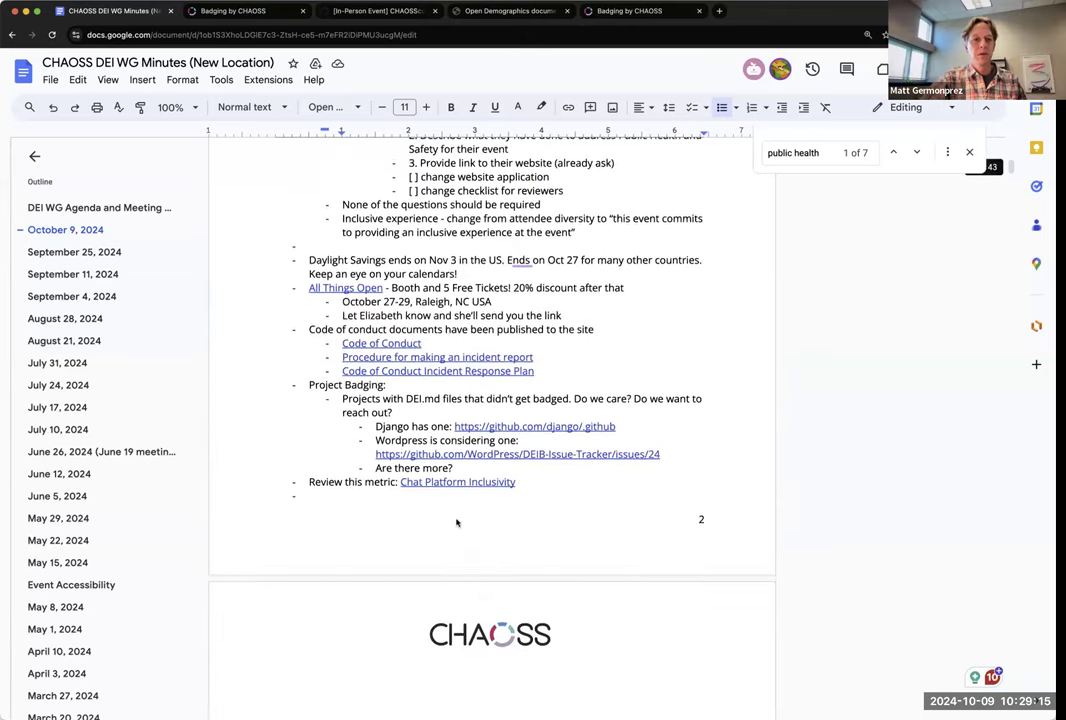
pyautogui.scroll(5, 456, 521)
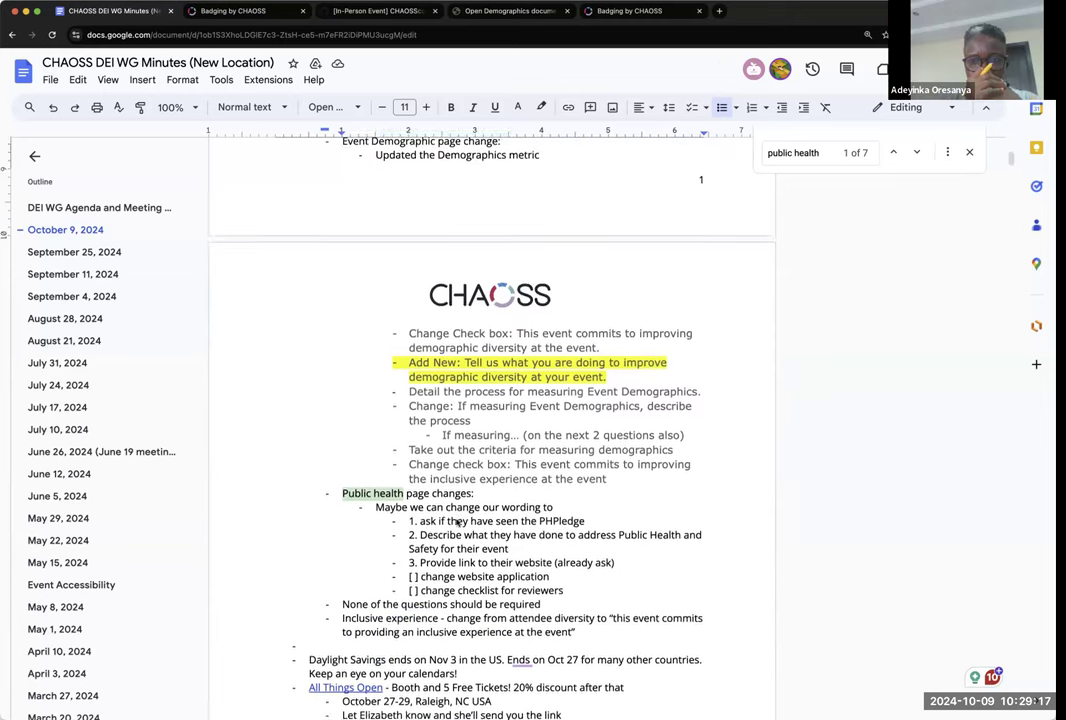
pyautogui.scroll(6, 456, 521)
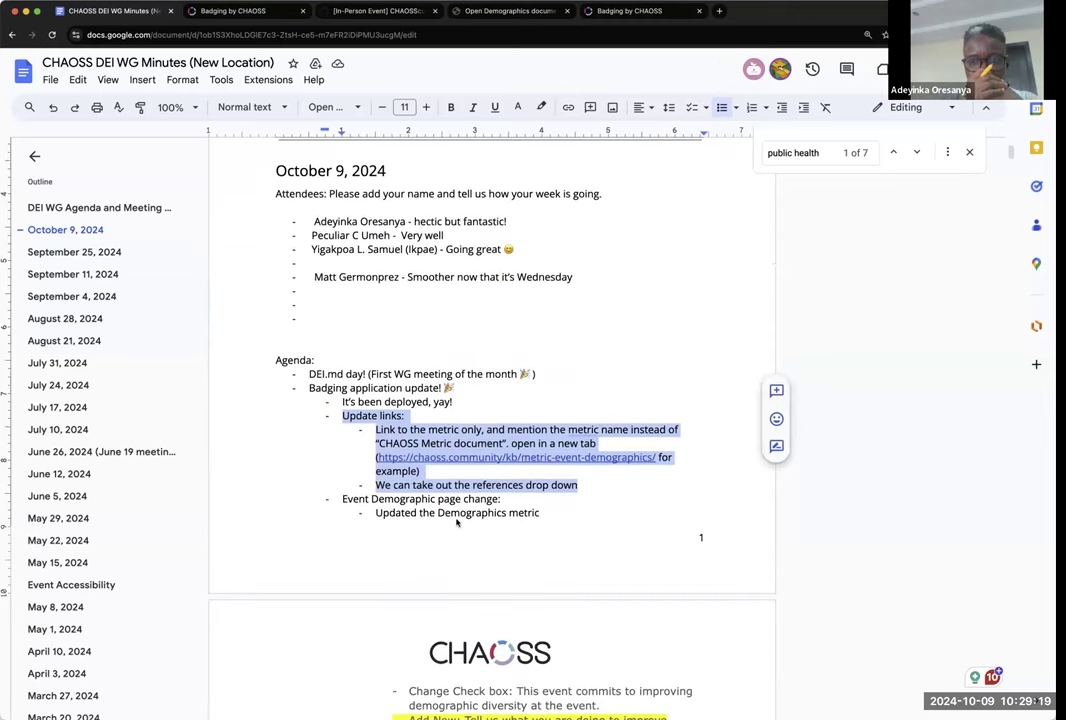
pyautogui.scroll(-3, 456, 521)
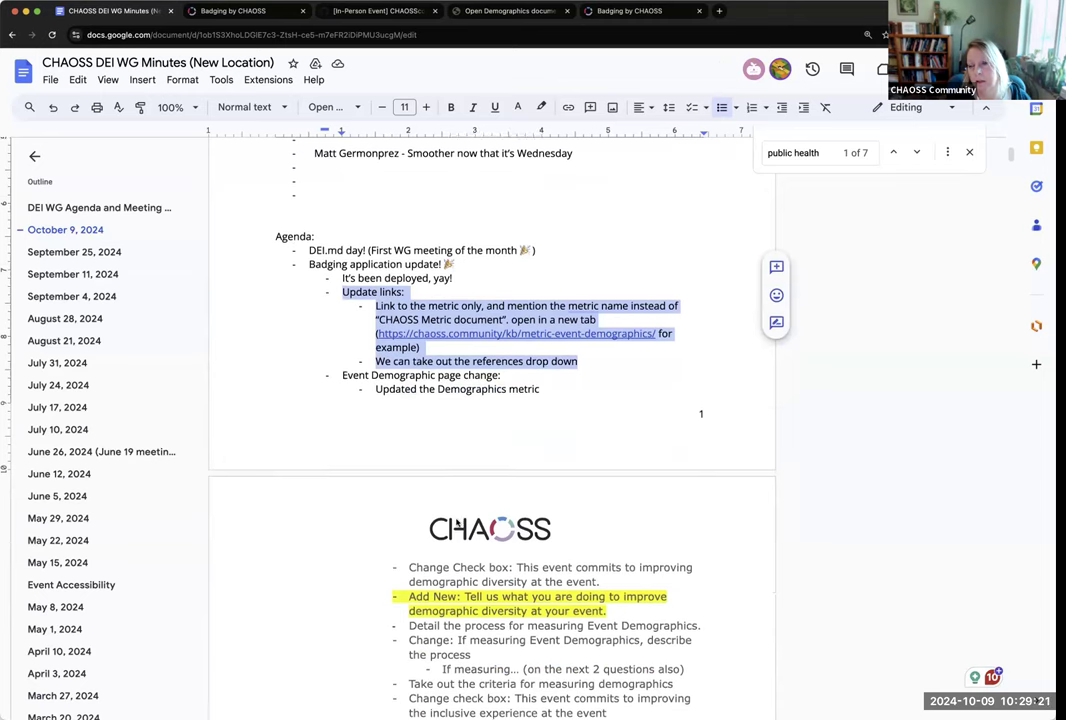
# - Add a sub-item under the inclusive experience note in the October 9, 2024 agenda nominating a contributor for CHAOTIC of the week
pyautogui.scroll(-5, 470, 540)
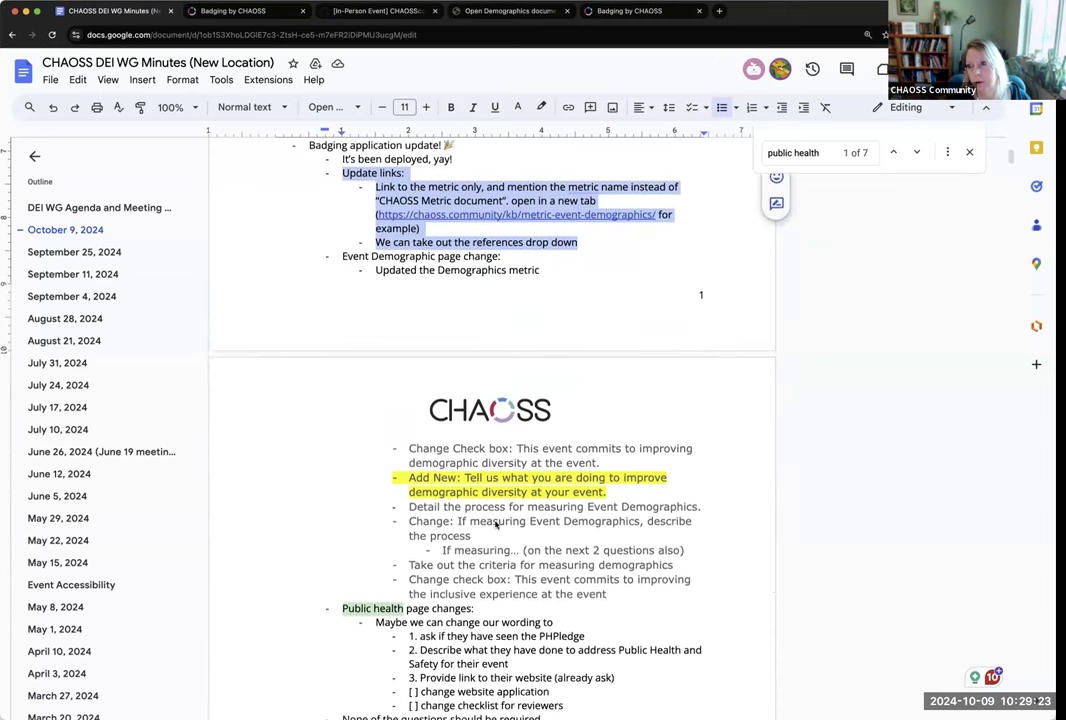
pyautogui.scroll(-1, 495, 524)
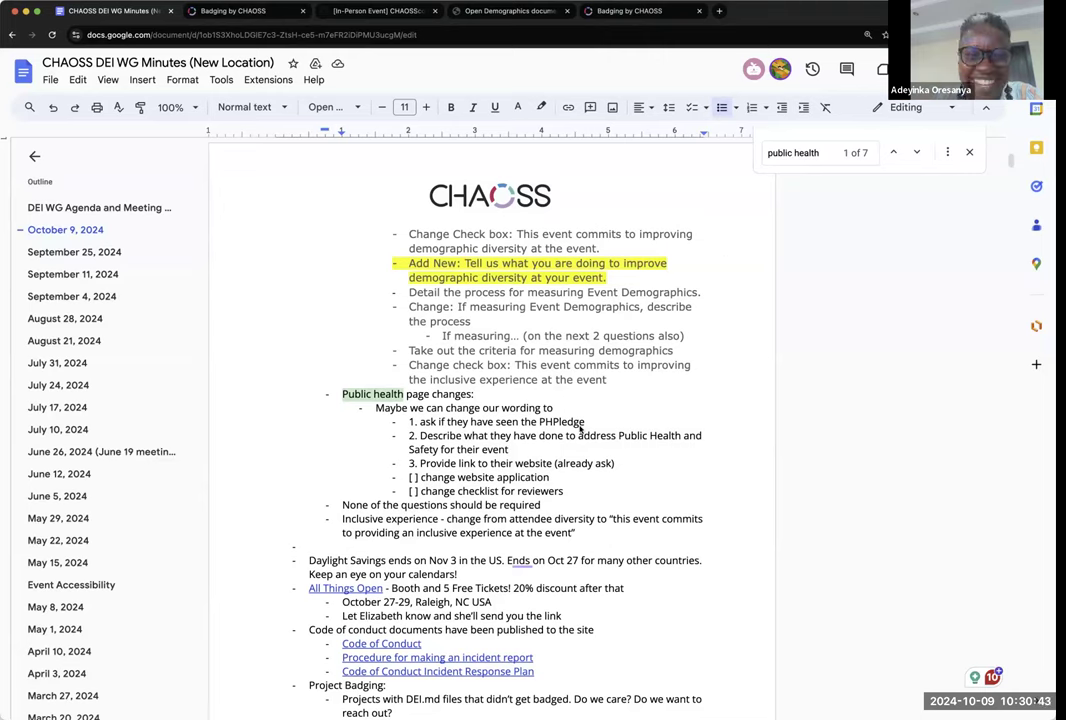
pyautogui.click(587, 531)
pyautogui.press('Return')
pyautogui.write('N')
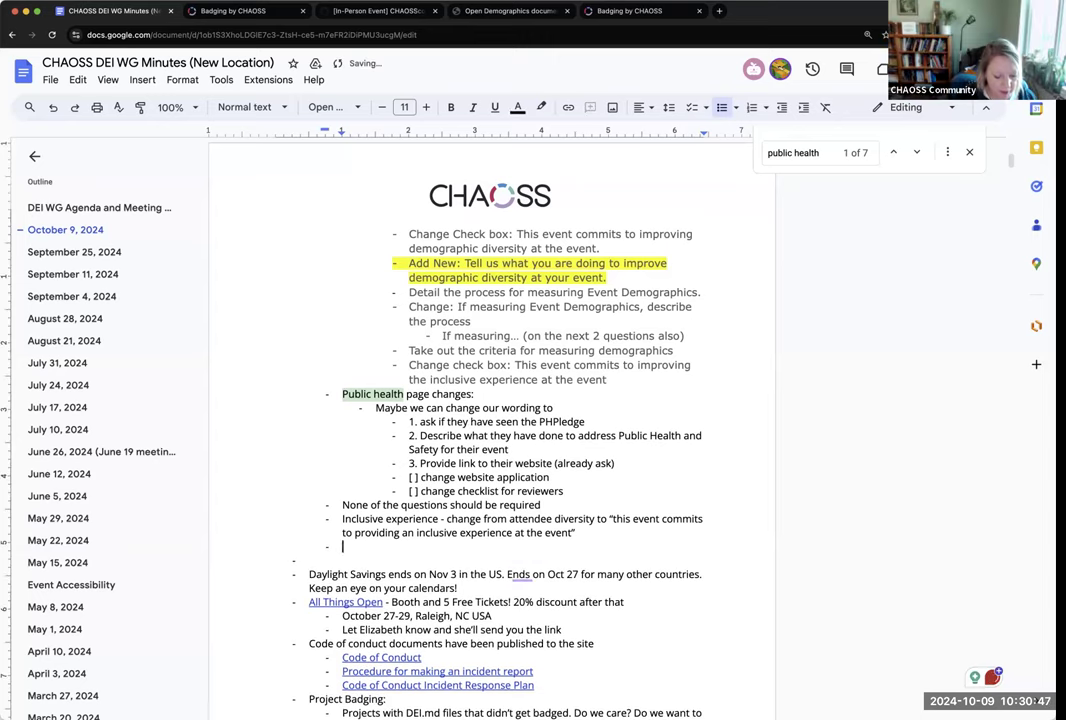
pyautogui.write('om')
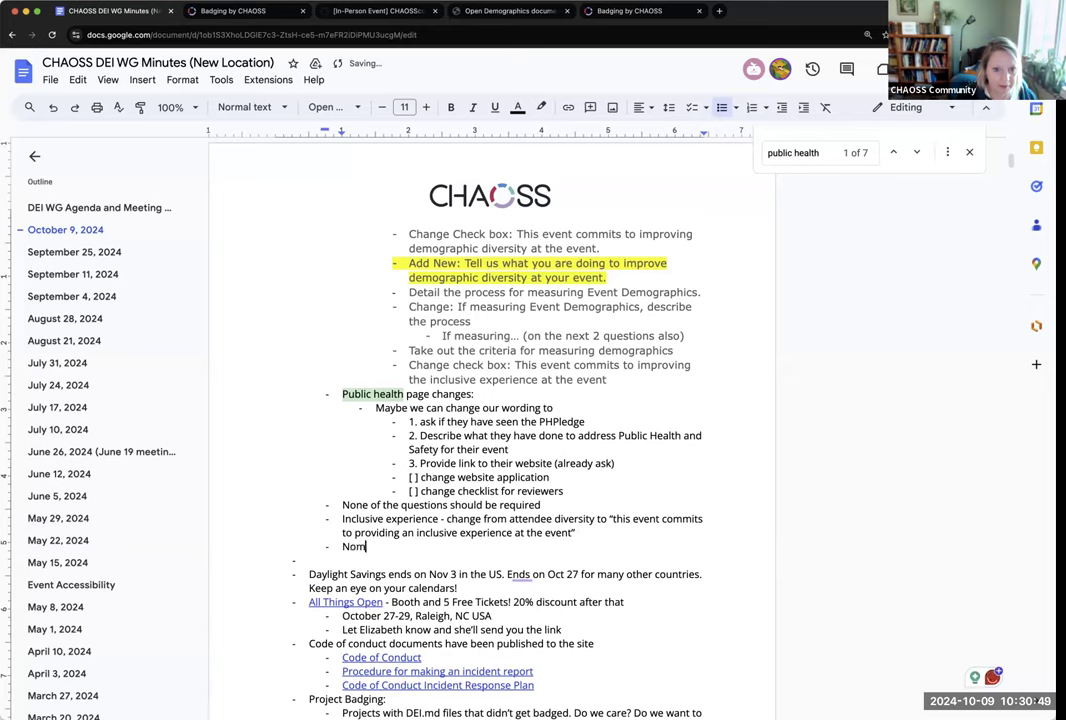
pyautogui.write('inating Gi')
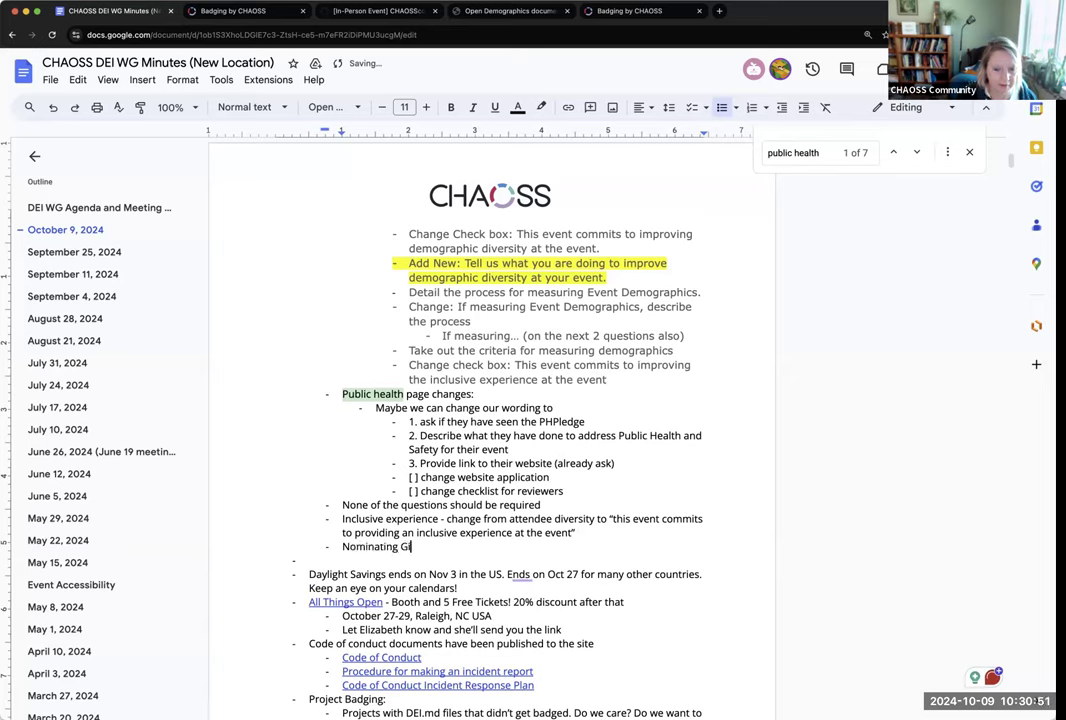
pyautogui.write('ft for')
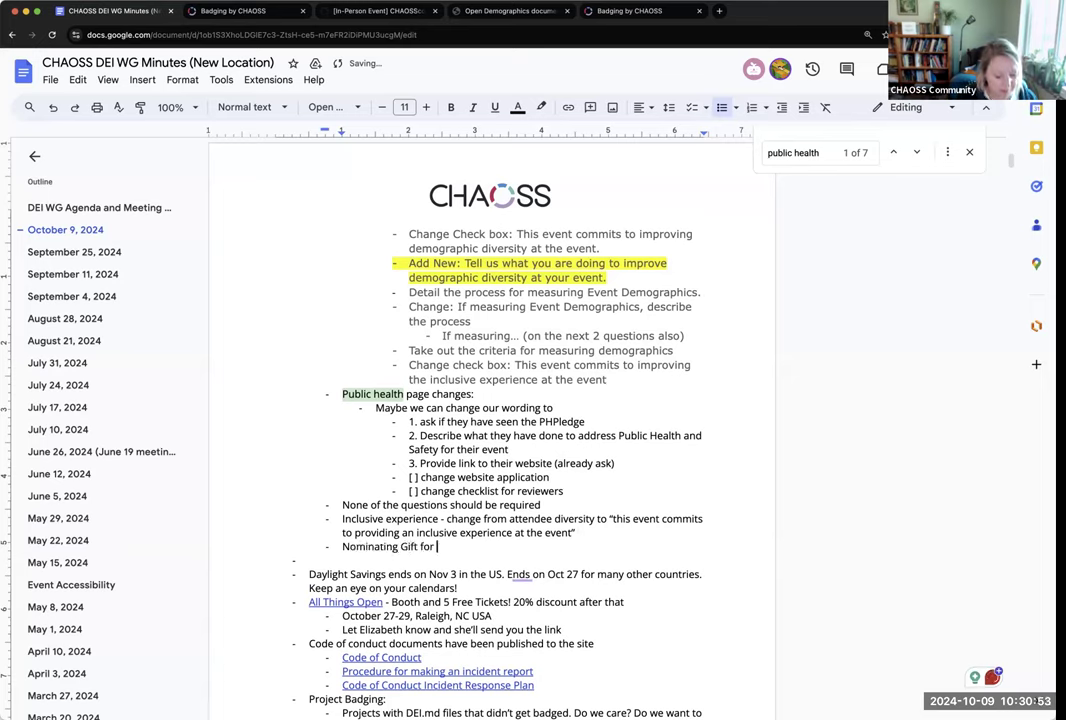
pyautogui.write(' CHAOTIC of the')
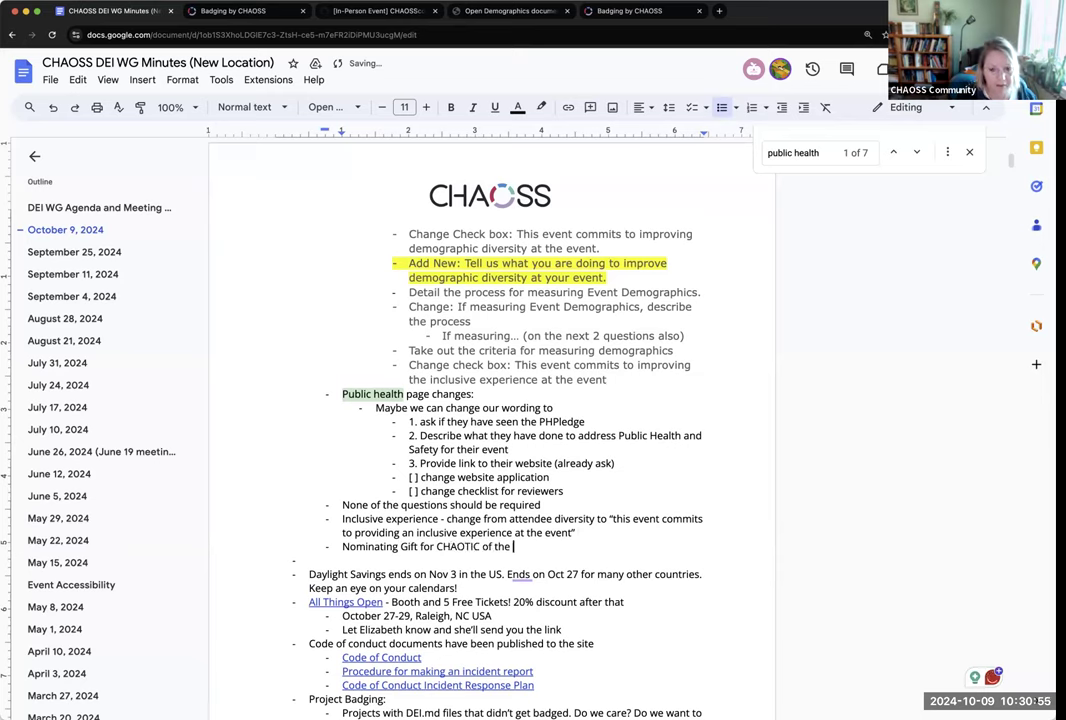
pyautogui.write(' week')
pyautogui.press('Return')
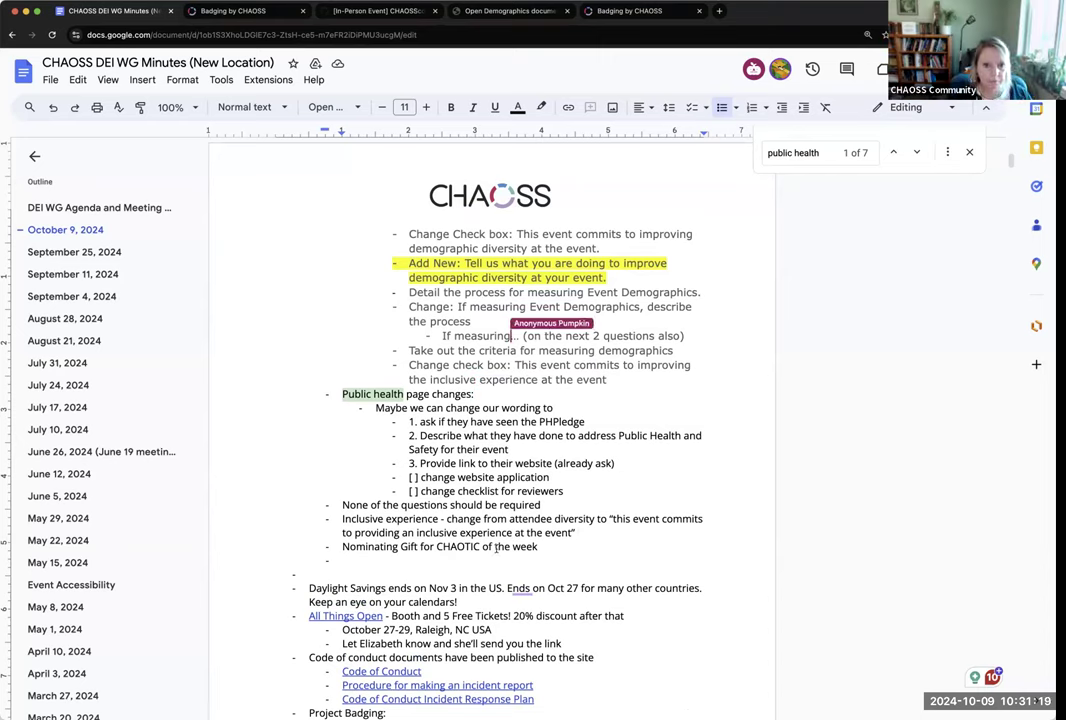
# - Extend the CHAOTIC of the week nomination with a request to recognize the nominee and a second contributor "for their hard work"
pyautogui.click(569, 547)
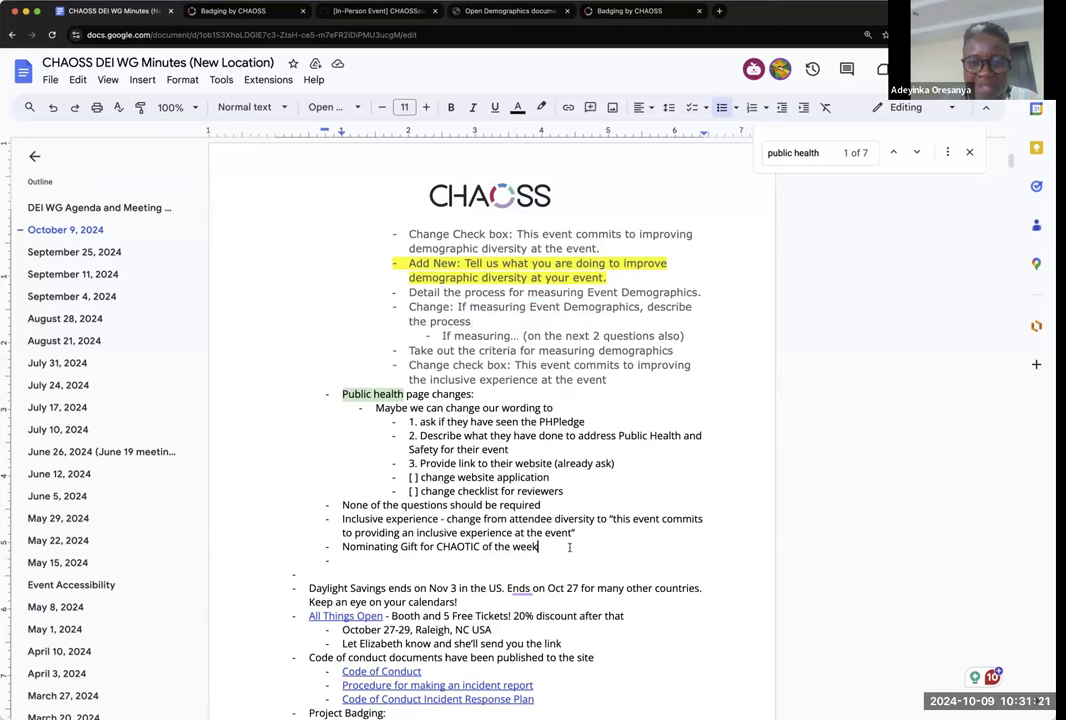
pyautogui.write(", let's")
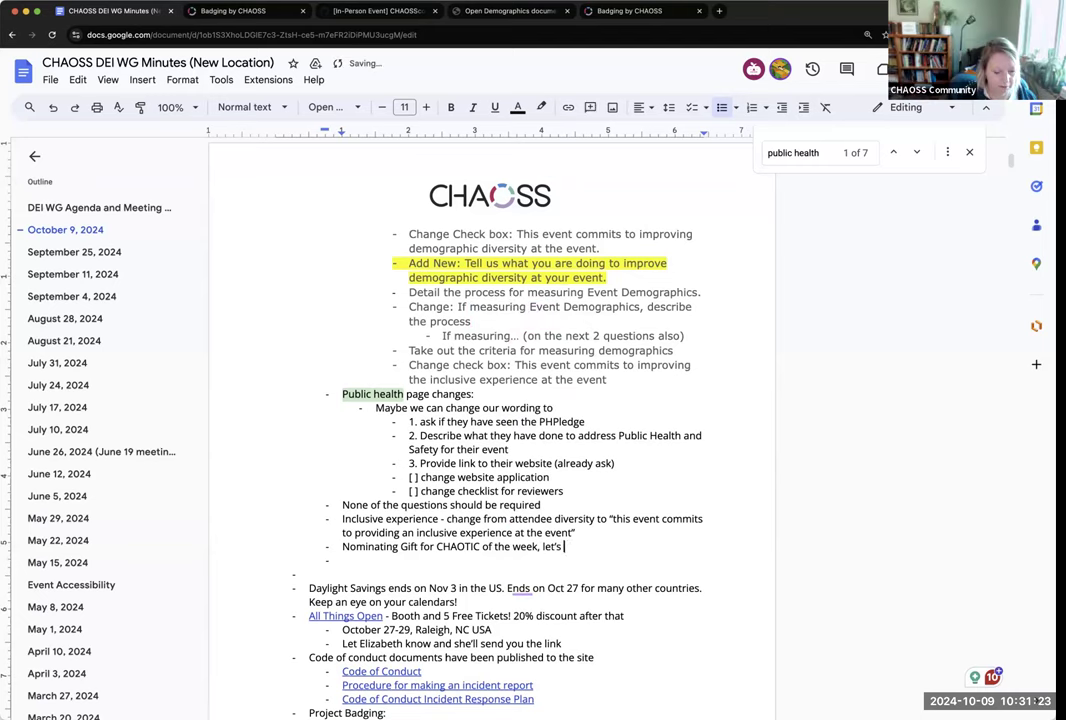
pyautogui.write(' recognize t')
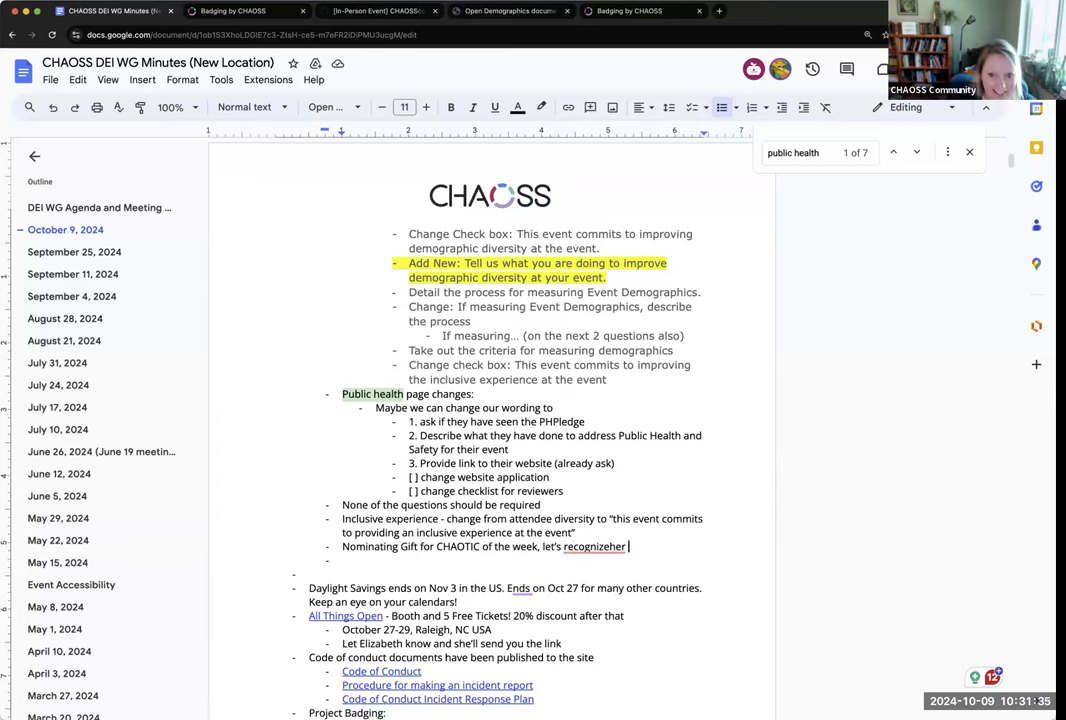
pyautogui.press('BackSpace')
pyautogui.press('BackSpace')
pyautogui.press('BackSpace')
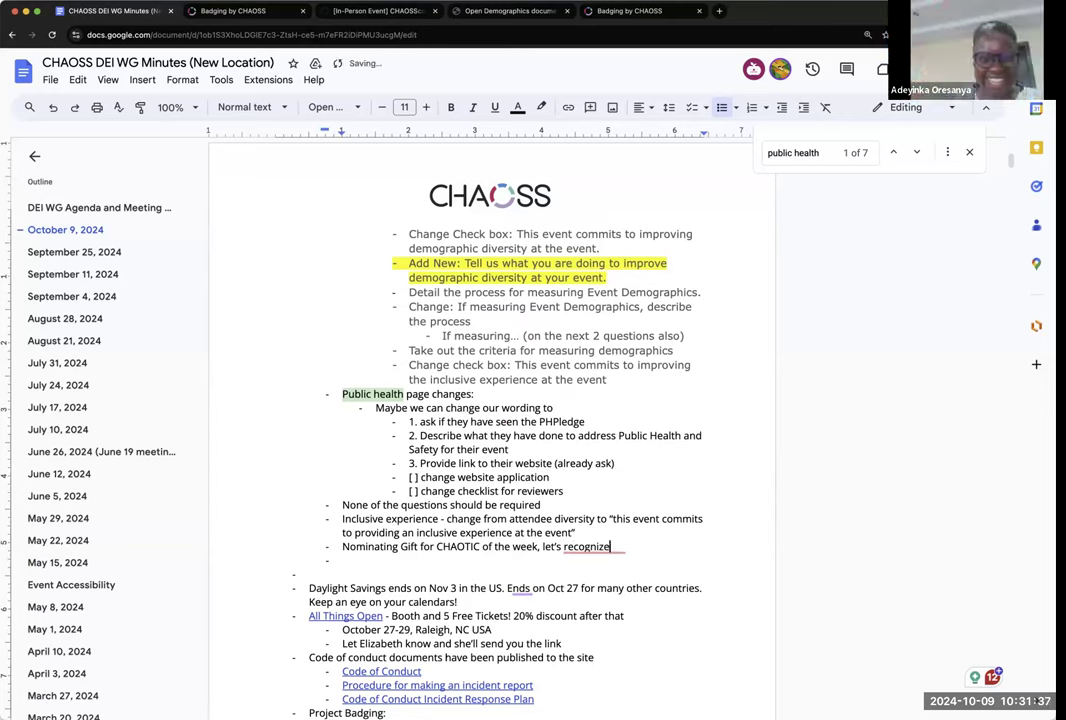
pyautogui.write('her and De')
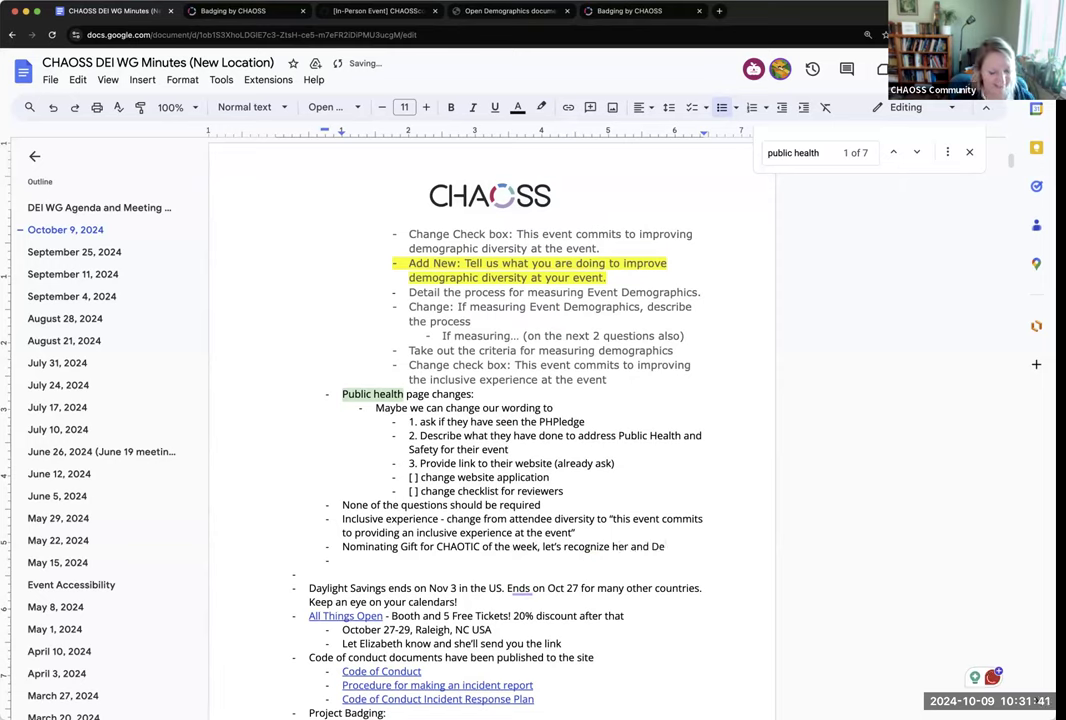
pyautogui.write('smond for their had')
pyautogui.press('BackSpace')
pyautogui.write('rd work')
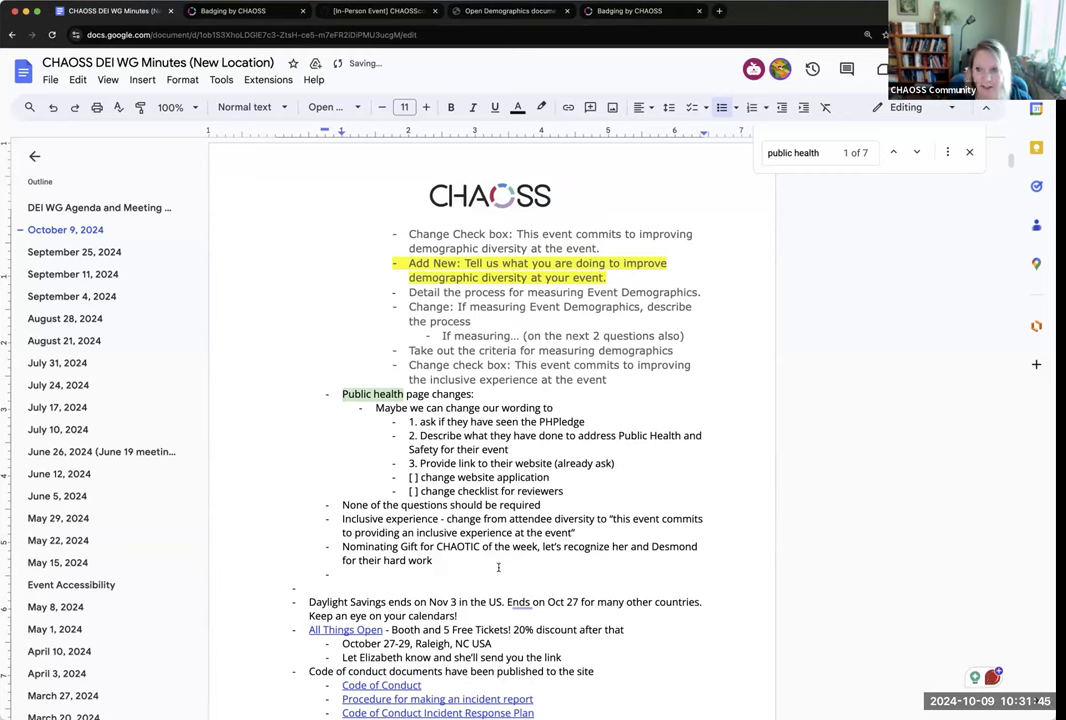
# - Review the October 9, 2024 agenda from the badging application changes through the Project Badging item, glancing at the event badging application form
pyautogui.scroll(3, 482, 525)
pyautogui.scroll(-5, 489, 540)
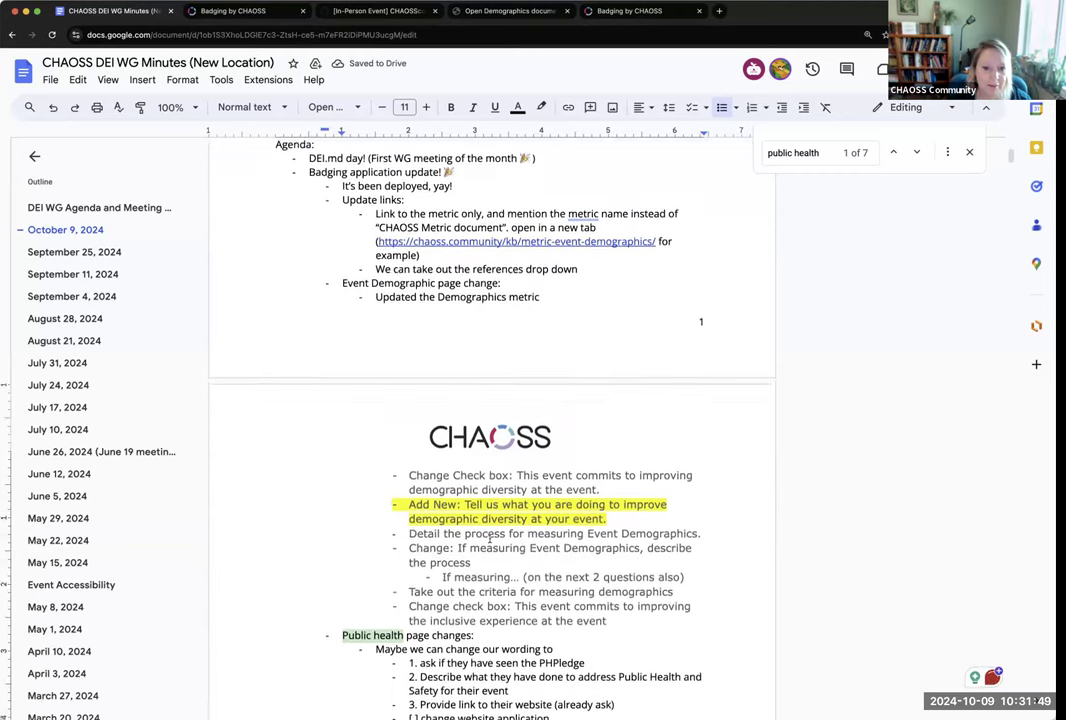
pyautogui.click(340, 510)
pyautogui.click(320, 521)
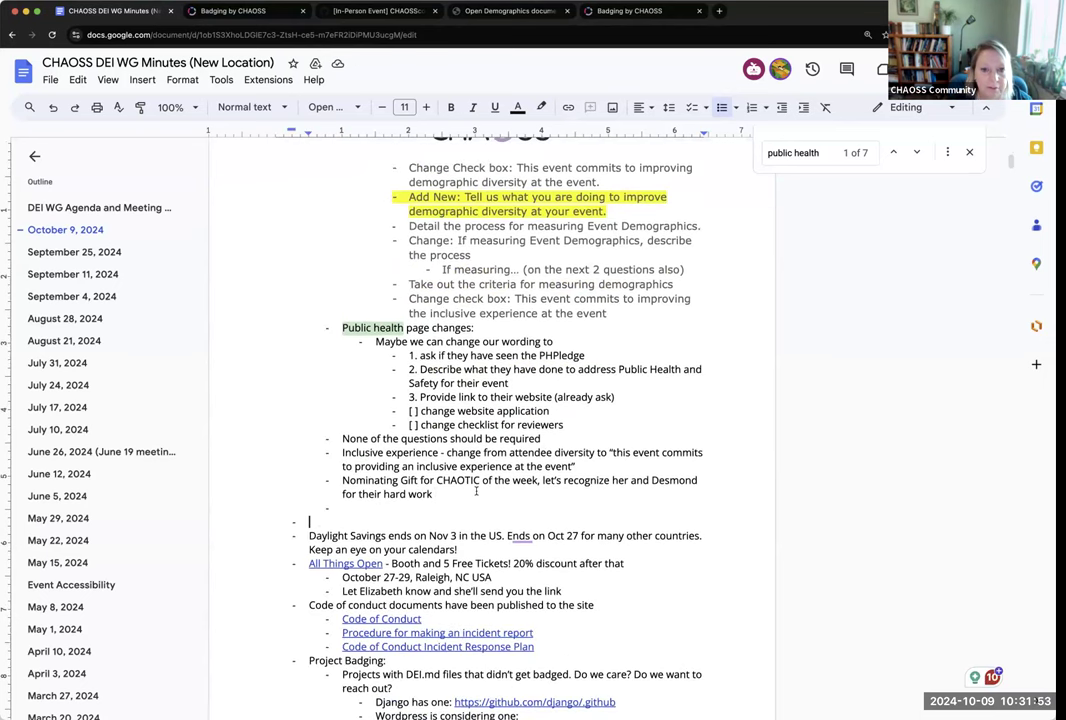
pyautogui.scroll(-1, 460, 477)
pyautogui.scroll(-1, 460, 477)
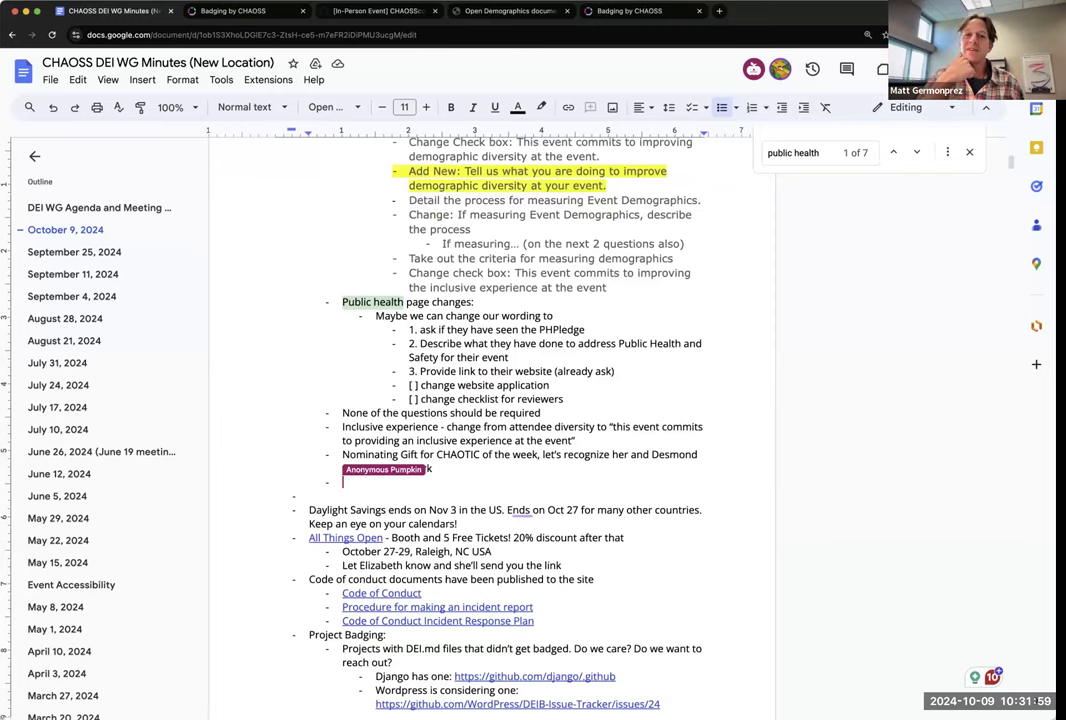
pyautogui.hotkey('ctrl', 'Tab')
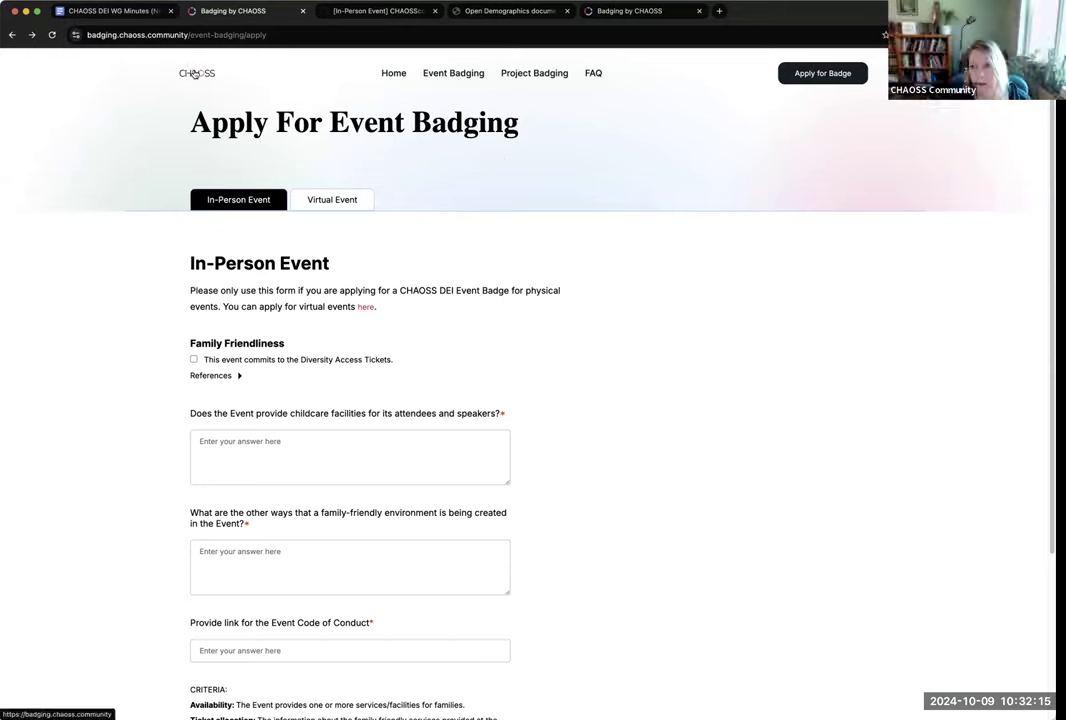
pyautogui.click(112, 12)
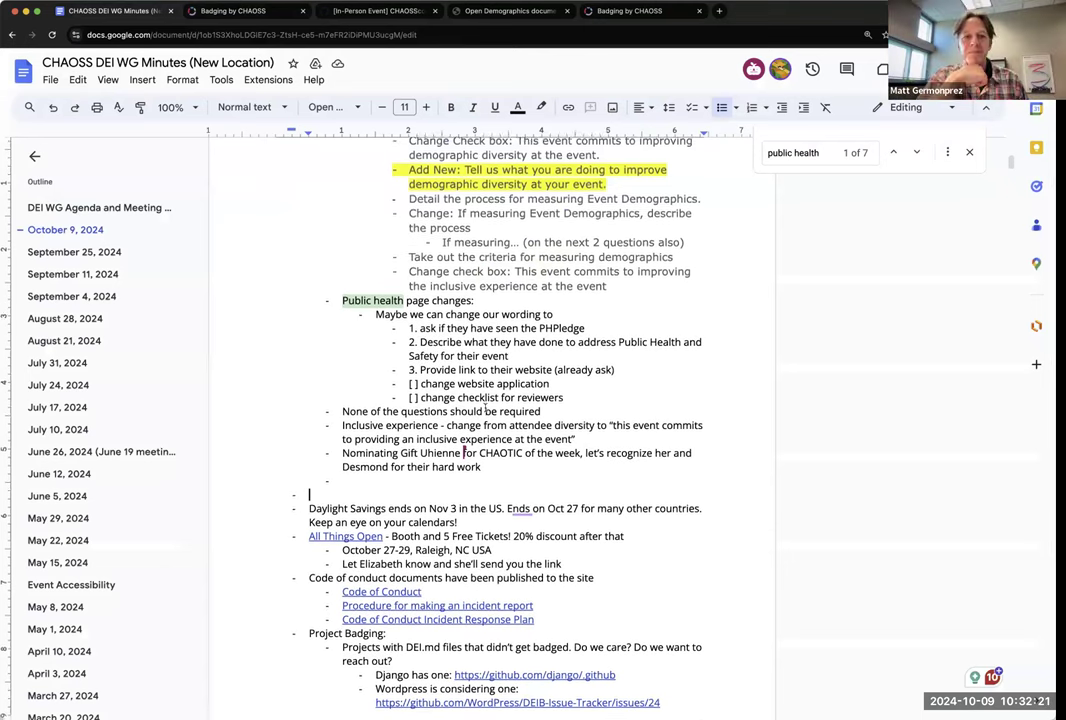
pyautogui.scroll(-2, 408, 457)
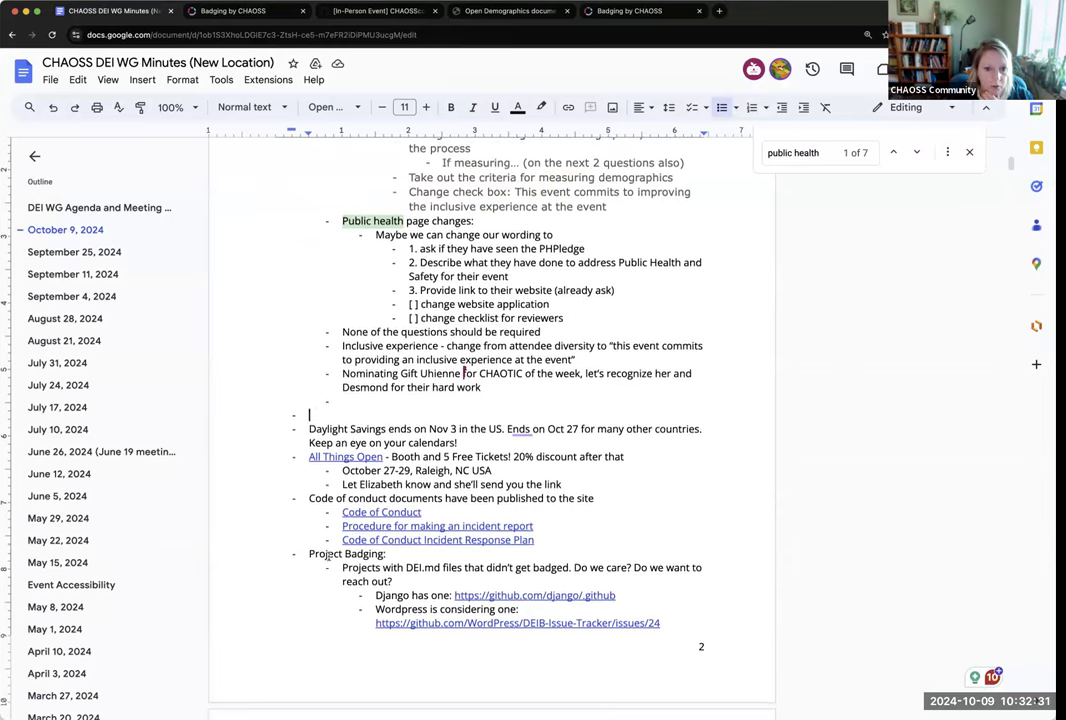
pyautogui.scroll(-3, 299, 495)
pyautogui.scroll(7, 299, 495)
pyautogui.scroll(-3, 306, 448)
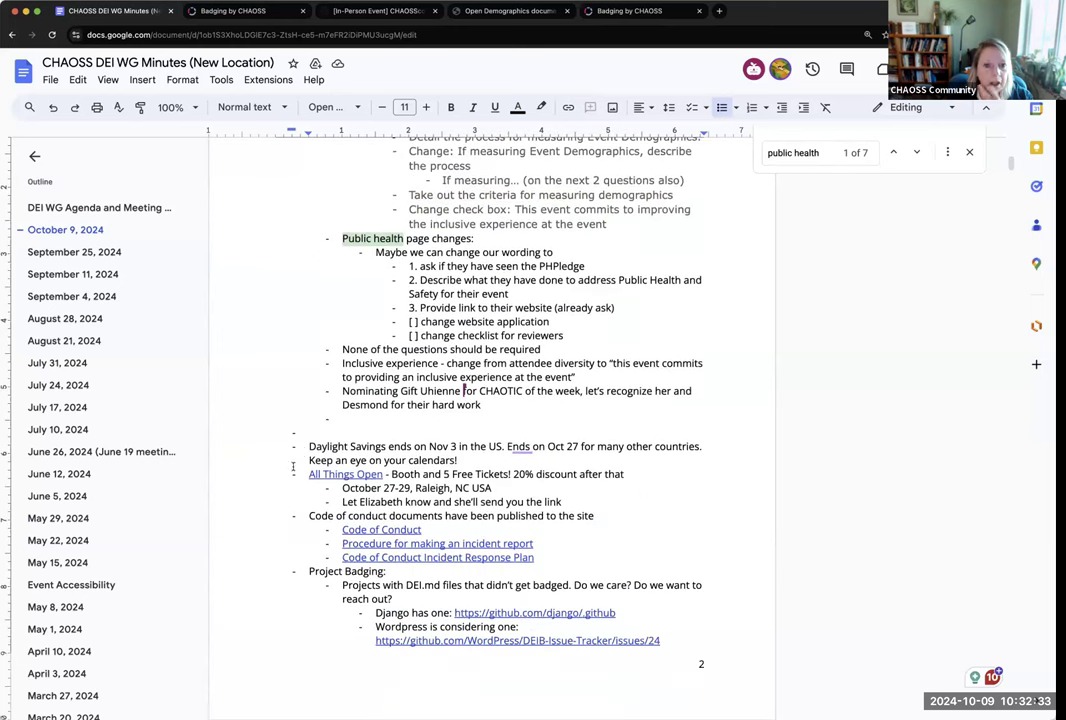
# - Highlight the Daylight Savings reminder in the agenda for discussion and check the All Things Open item below it
pyautogui.moveTo(306, 448); pyautogui.dragTo(484, 458)
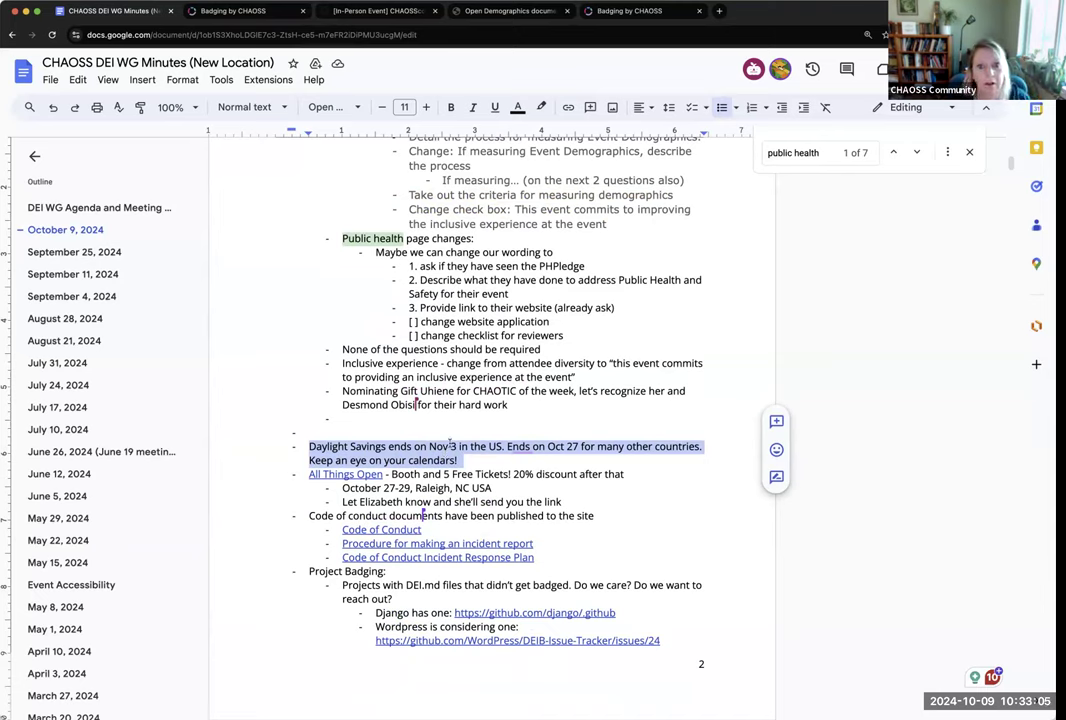
pyautogui.click(466, 458)
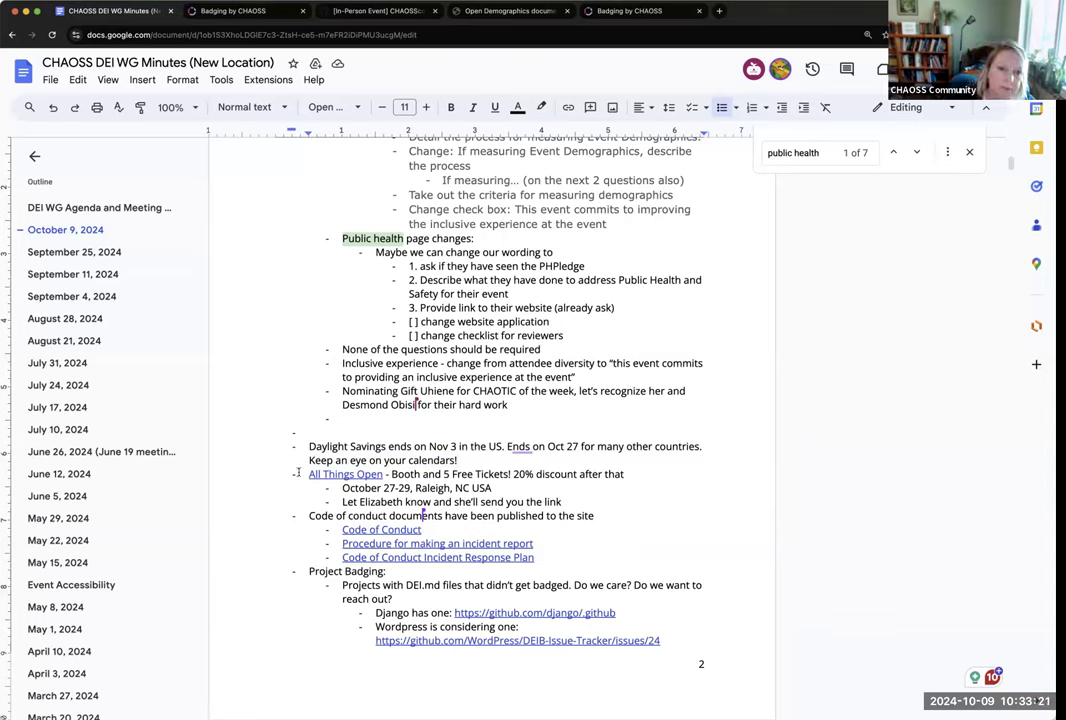
pyautogui.moveTo(309, 474); pyautogui.dragTo(383, 474)
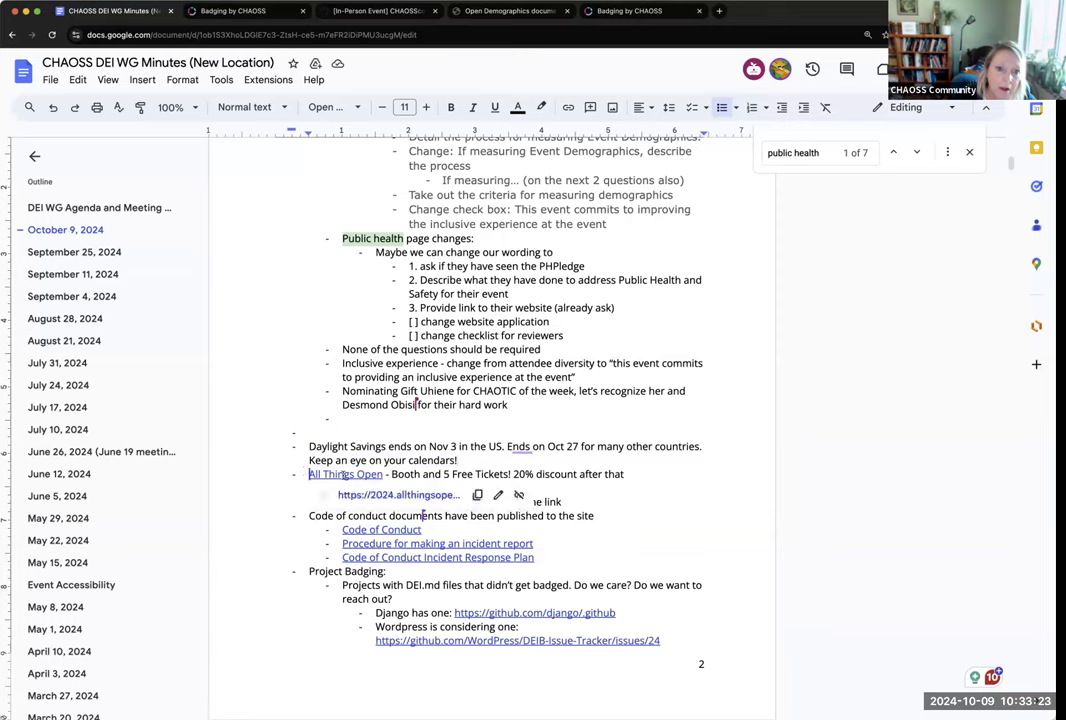
pyautogui.click(452, 468)
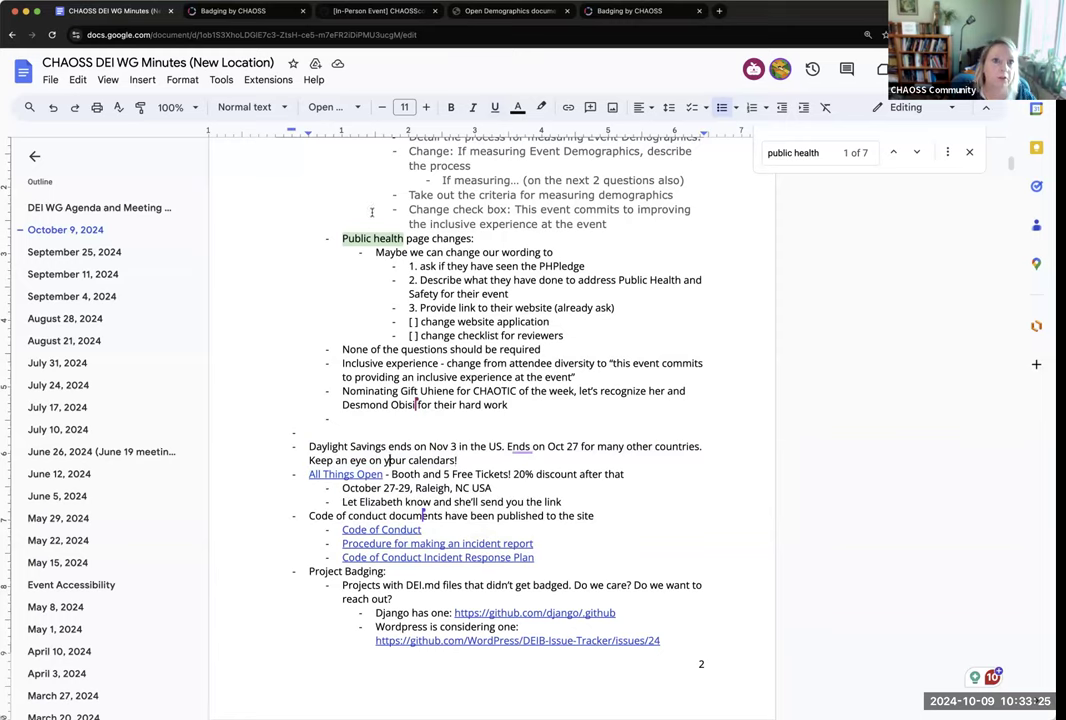
# - Switch to the browser page with the CHAOSScon badging issue, load chaoss.community there and go to the CHAOSS Calendar
pyautogui.click(288, 13)
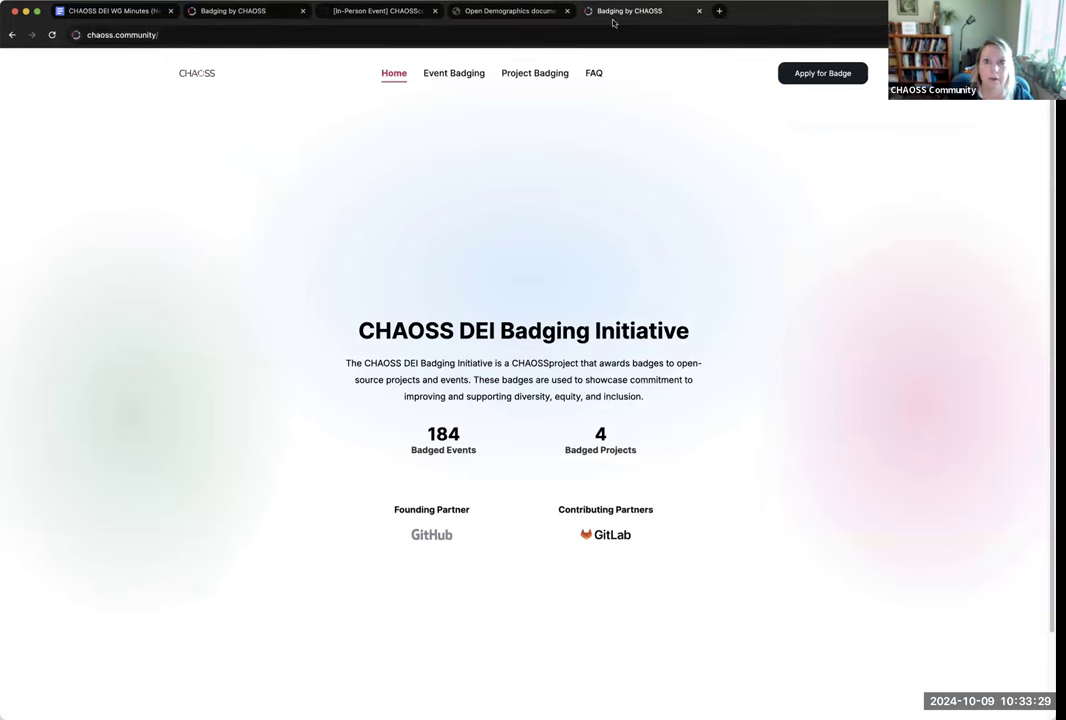
pyautogui.click(330, 14)
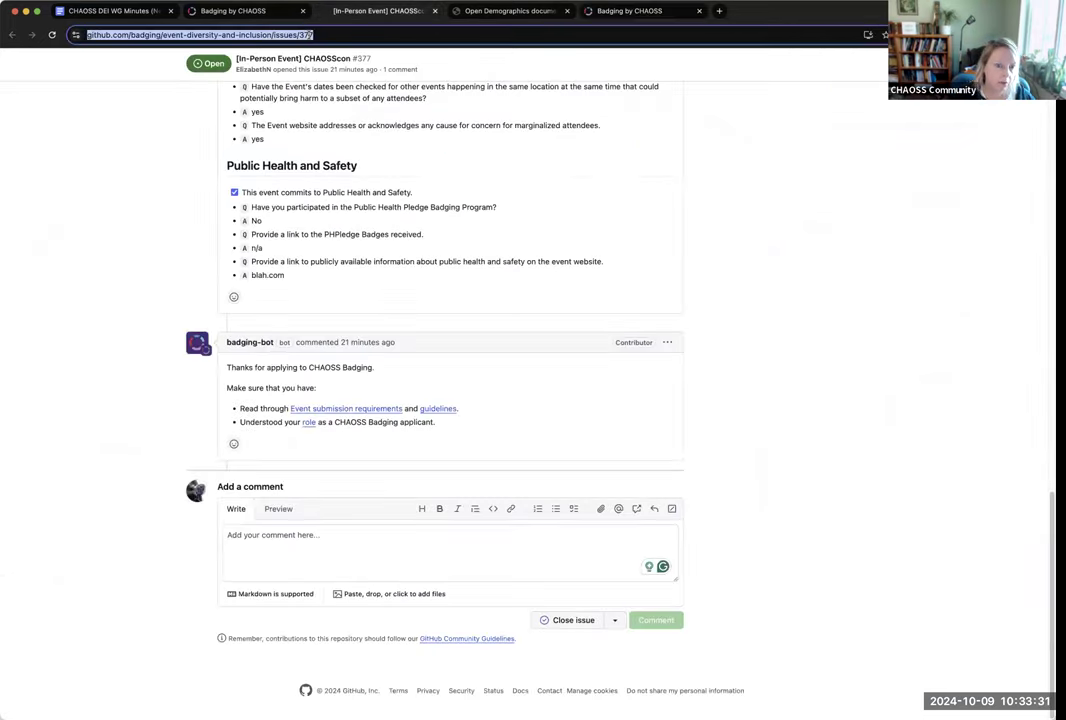
pyautogui.write('chaoss')
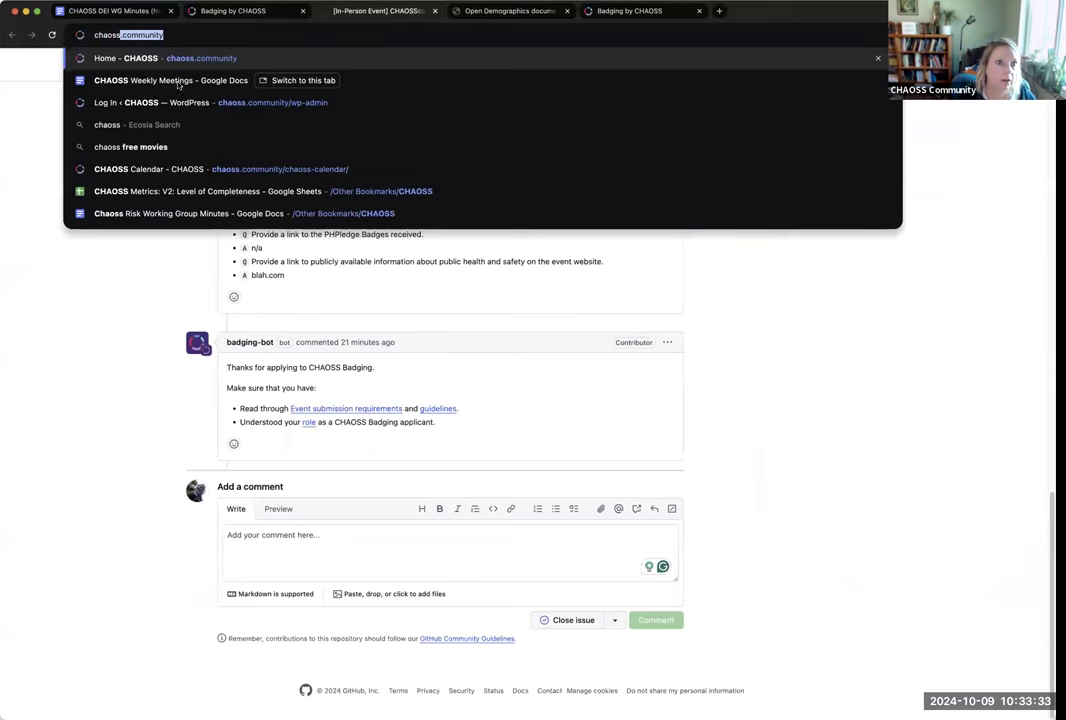
pyautogui.click(171, 57)
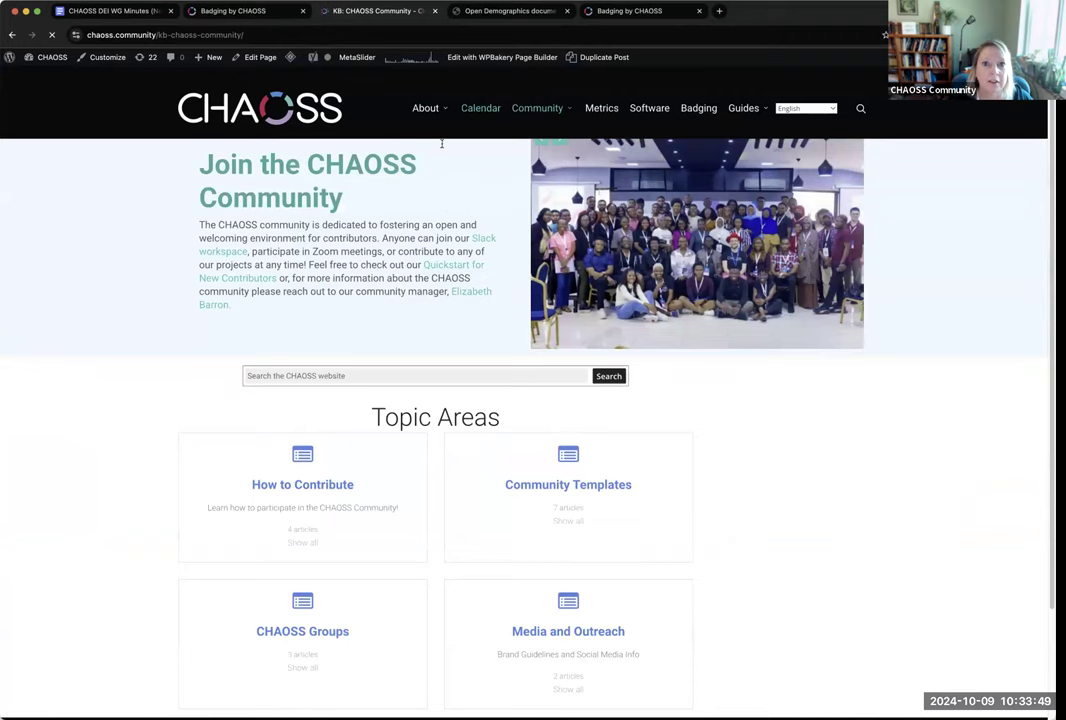
# - Examine the October 9 CHAOSS DEI Working Group Meeting entry, highlighting its Daylight Savings time zone note, and close the entry
pyautogui.scroll(-10, 521, 436)
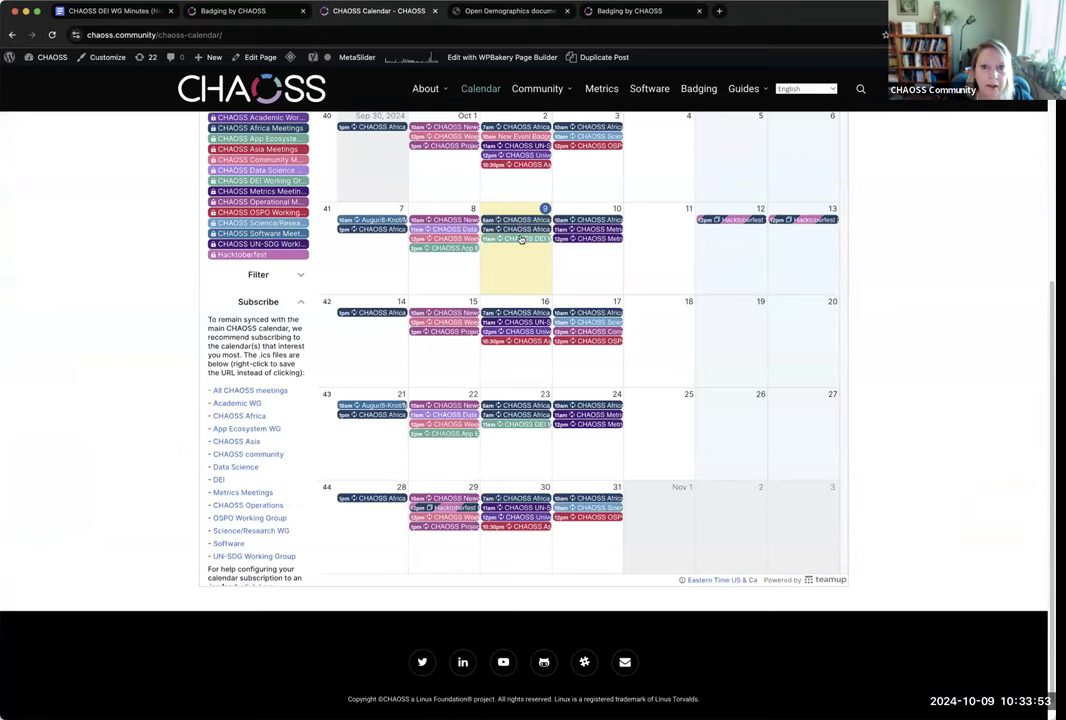
pyautogui.click(521, 238)
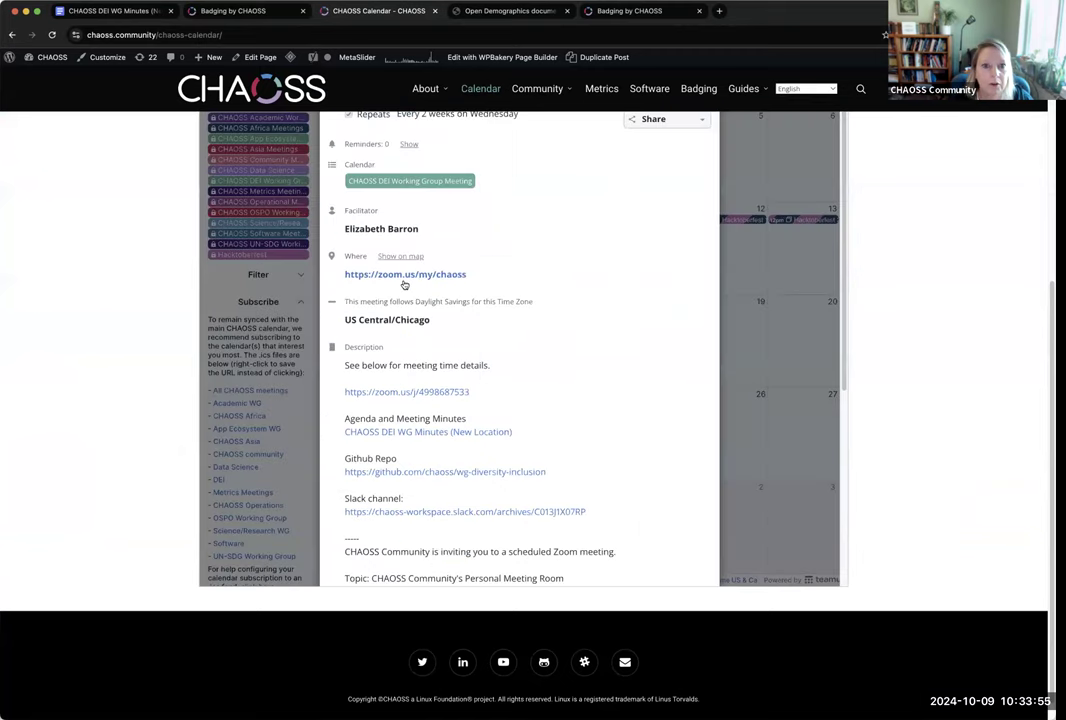
pyautogui.moveTo(343, 302); pyautogui.dragTo(547, 326)
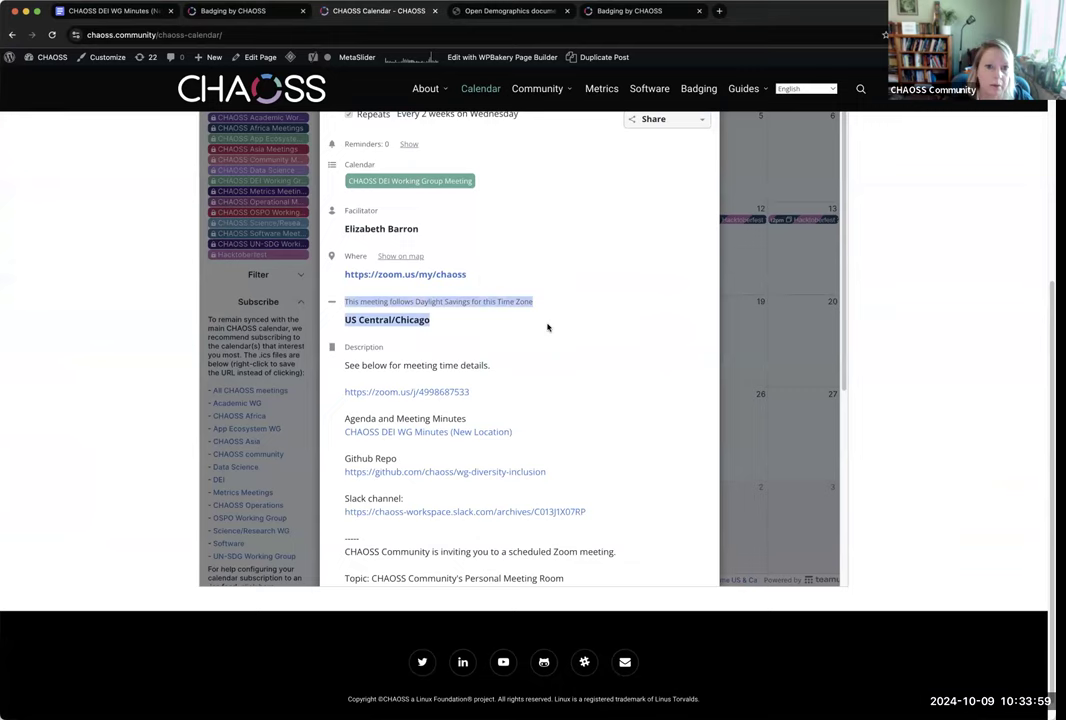
pyautogui.scroll(2, 547, 326)
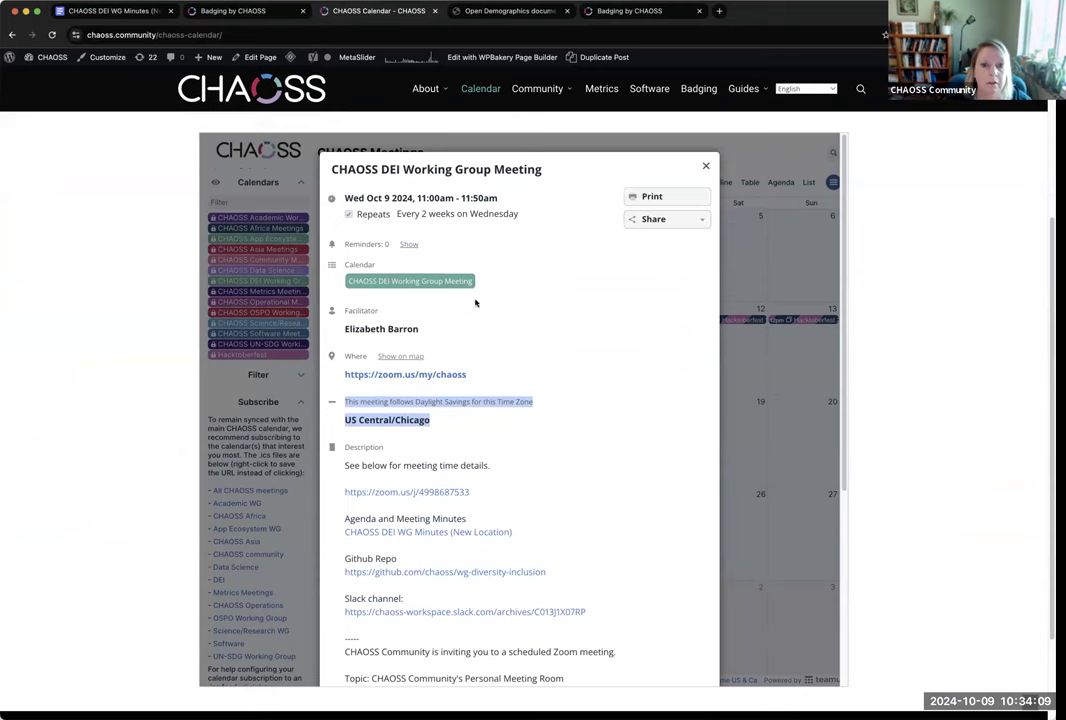
pyautogui.click(706, 169)
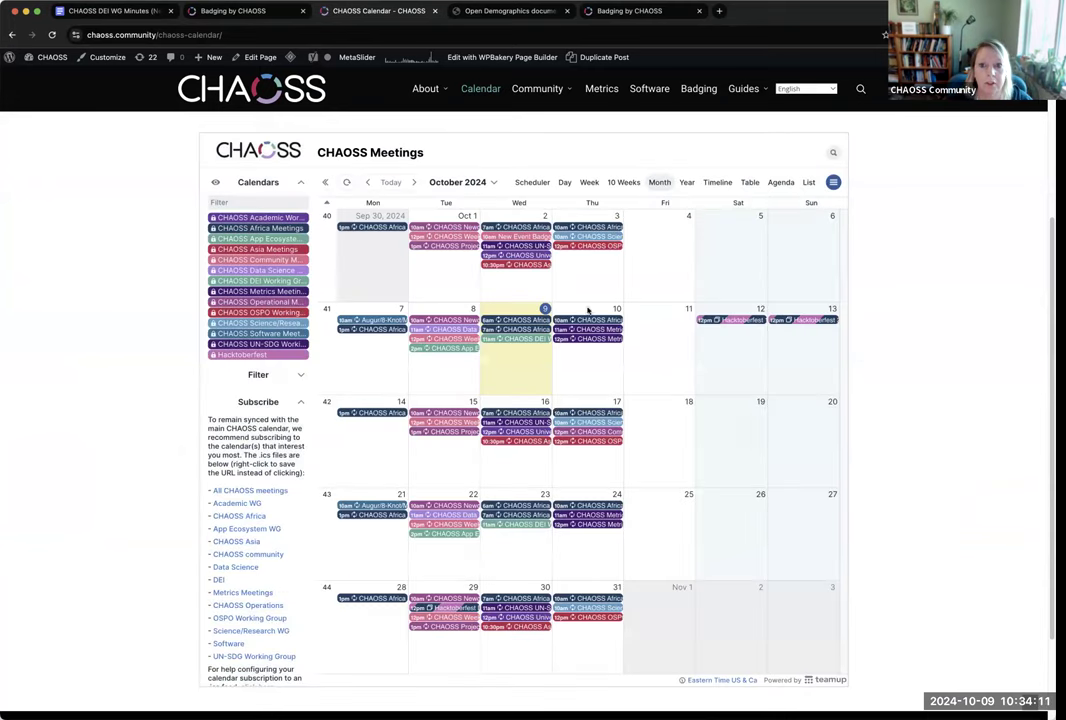
# - Check the Daylight Savings time zones in the October 16 CHAOSS Asia Community Meeting and October 9 CHAOSS DEI Working Group Meeting calendar entries
pyautogui.click(536, 441)
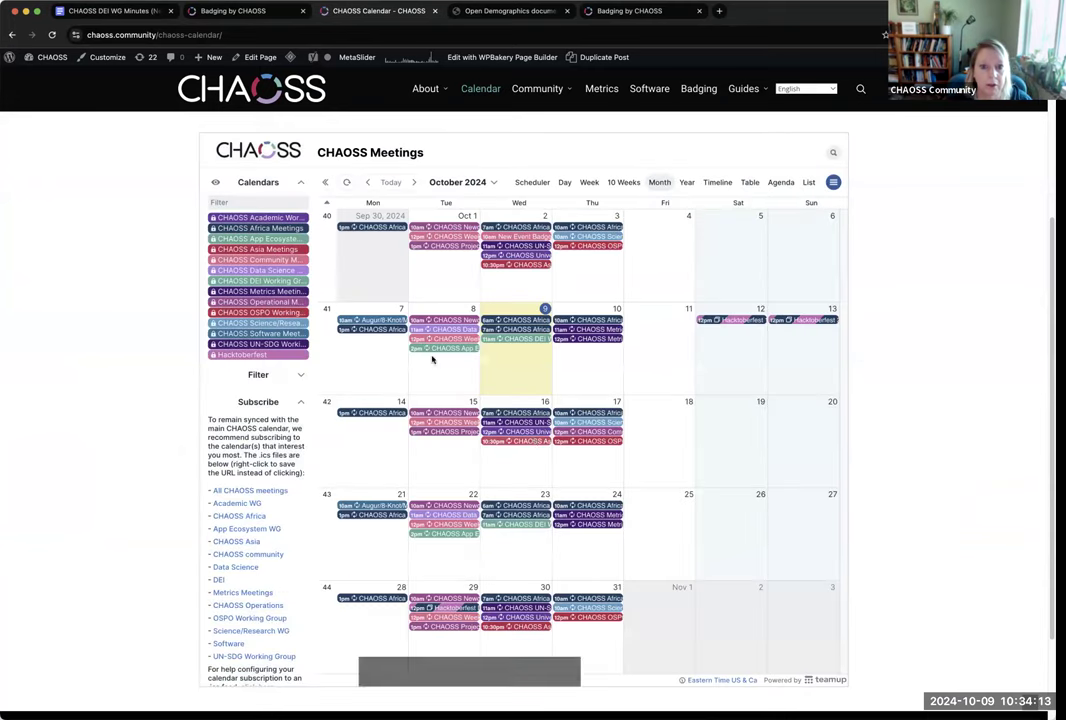
pyautogui.moveTo(344, 420); pyautogui.dragTo(368, 421)
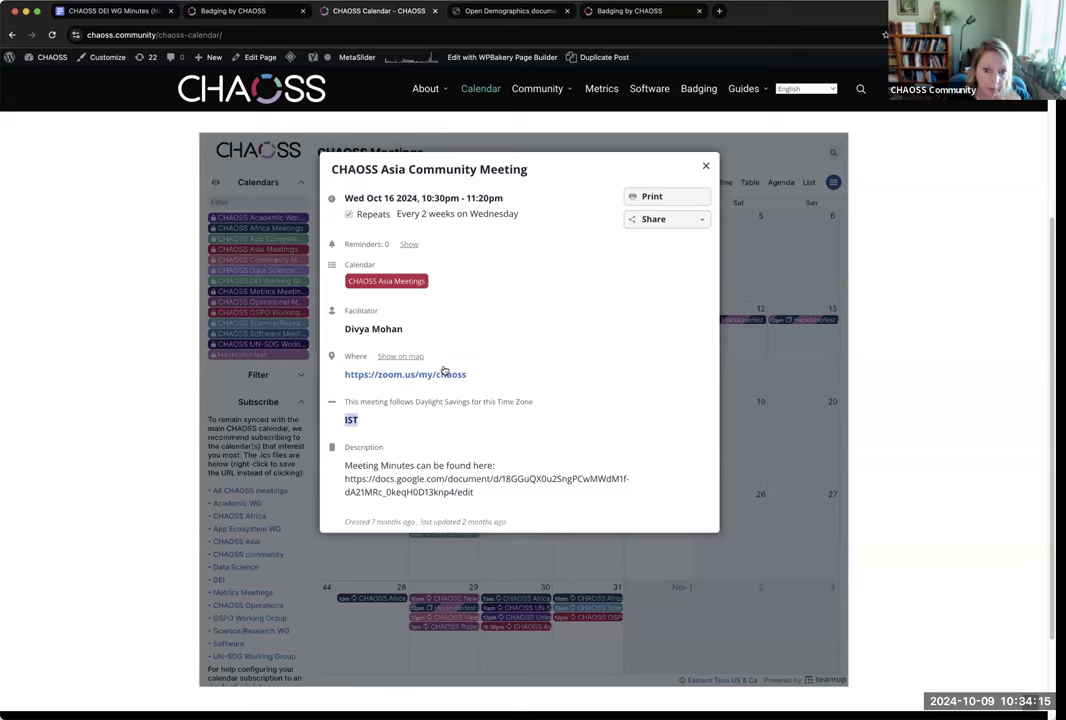
pyautogui.click(706, 168)
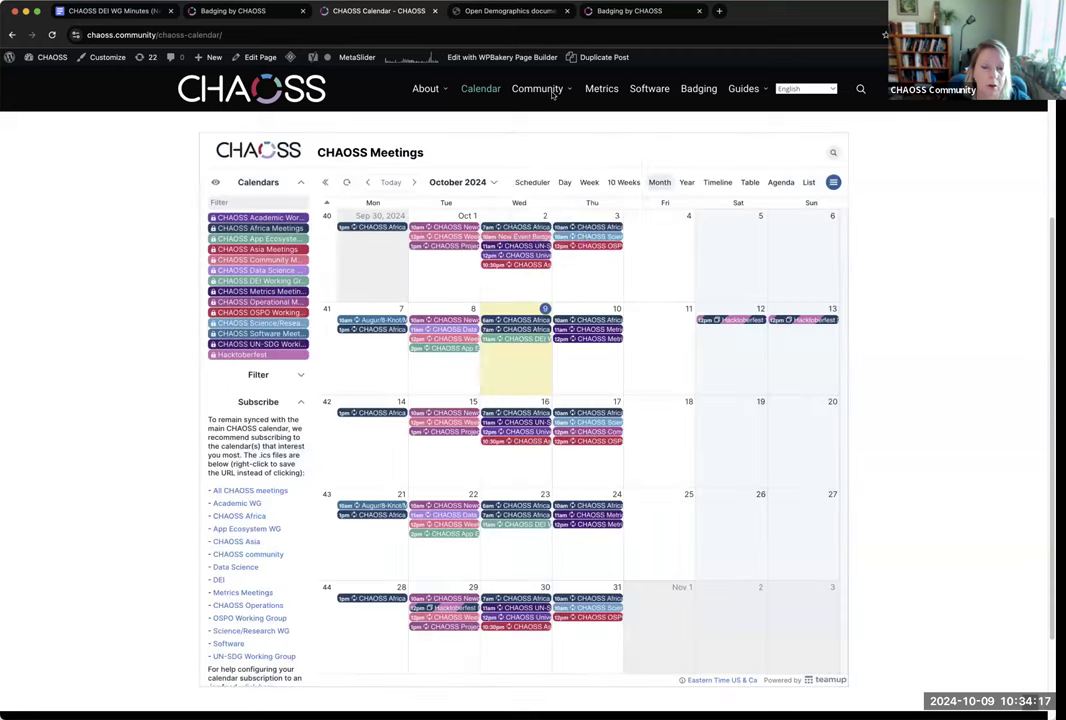
pyautogui.click(512, 340)
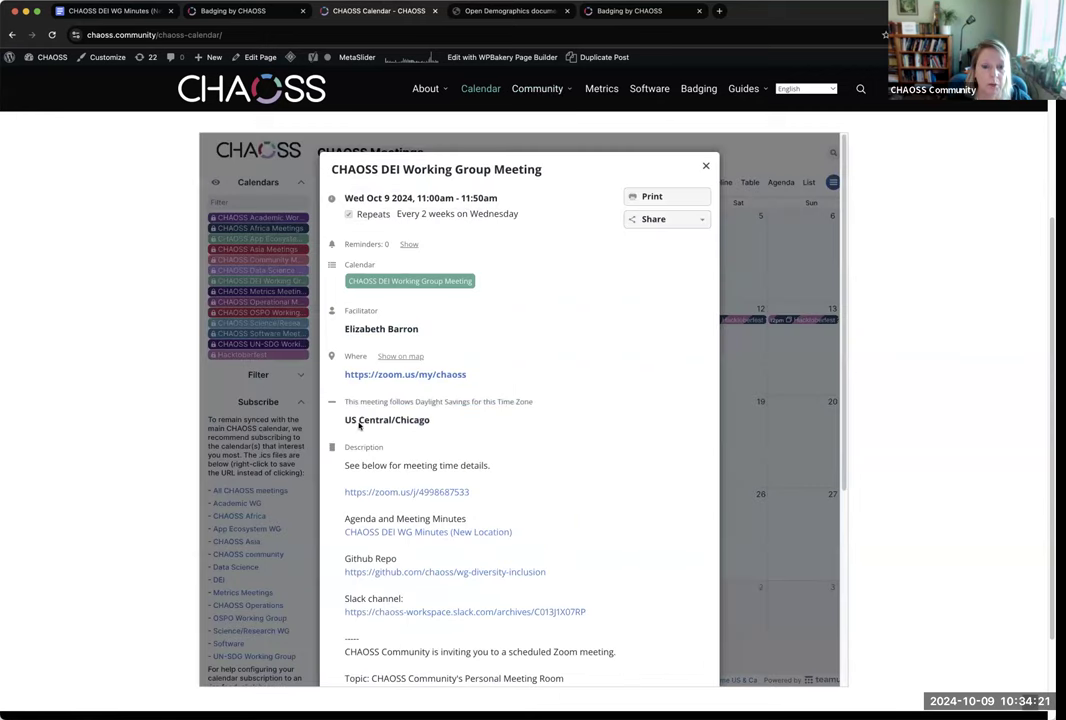
pyautogui.click(705, 169)
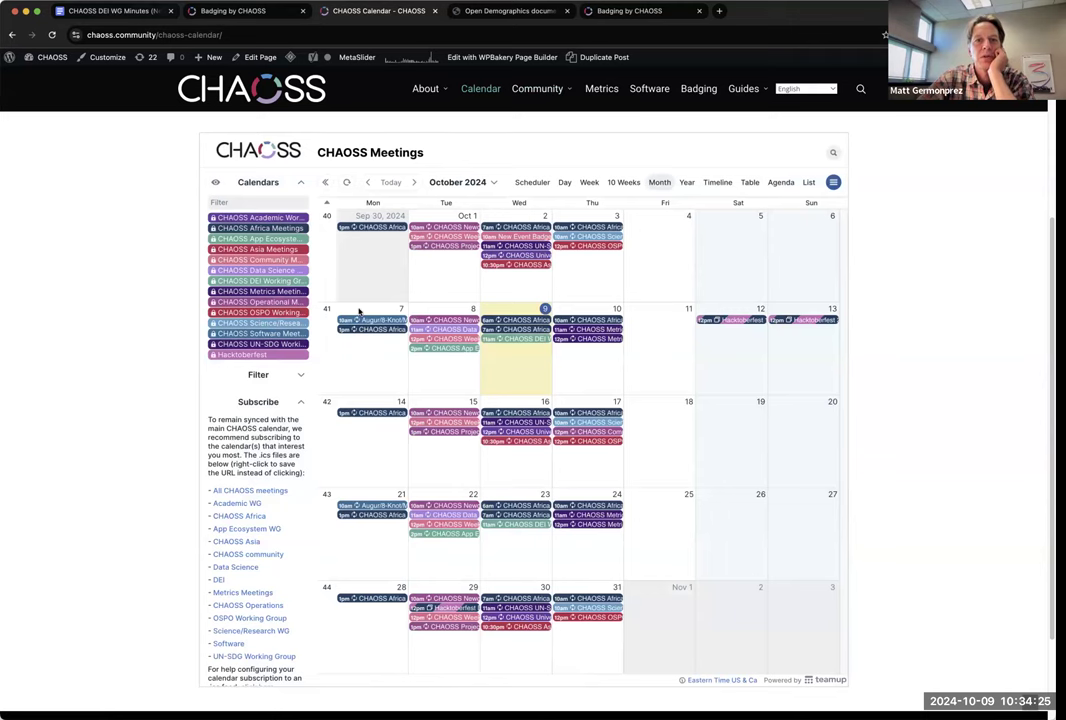
# - Glance at the DEI minutes, return to the CHAOSS Calendar, and read through the full October 9 DEI Working Group Meeting entry before closing it
pyautogui.click(113, 12)
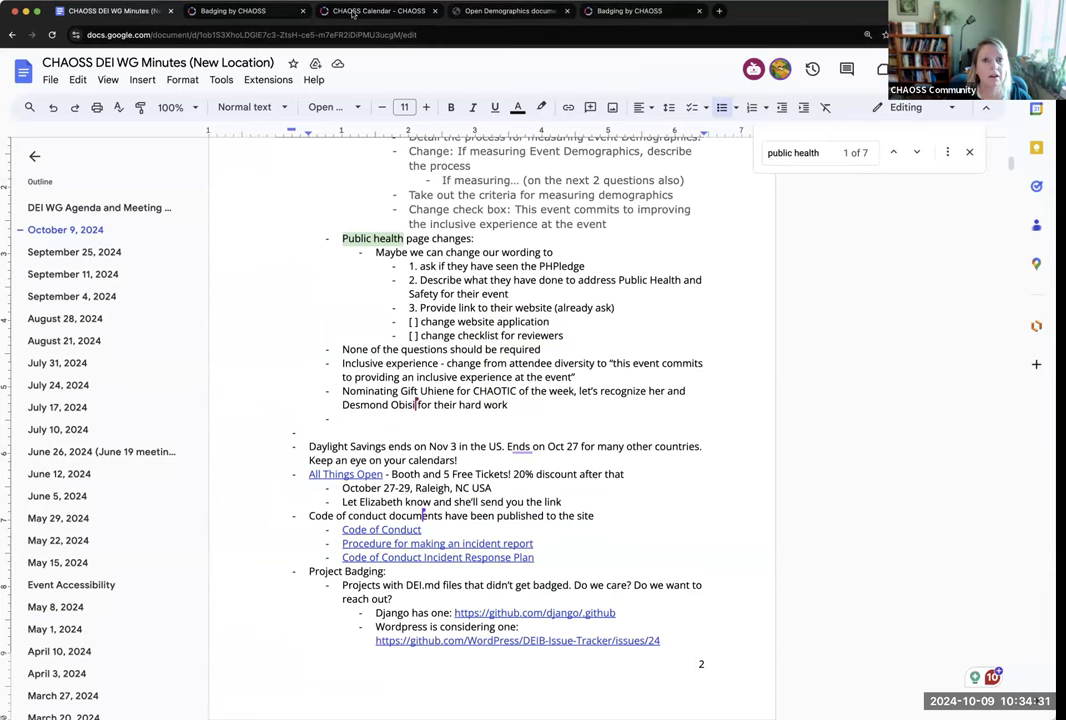
pyautogui.hotkey('ctrl', 'Tab')
pyautogui.hotkey('ctrl', 'Tab')
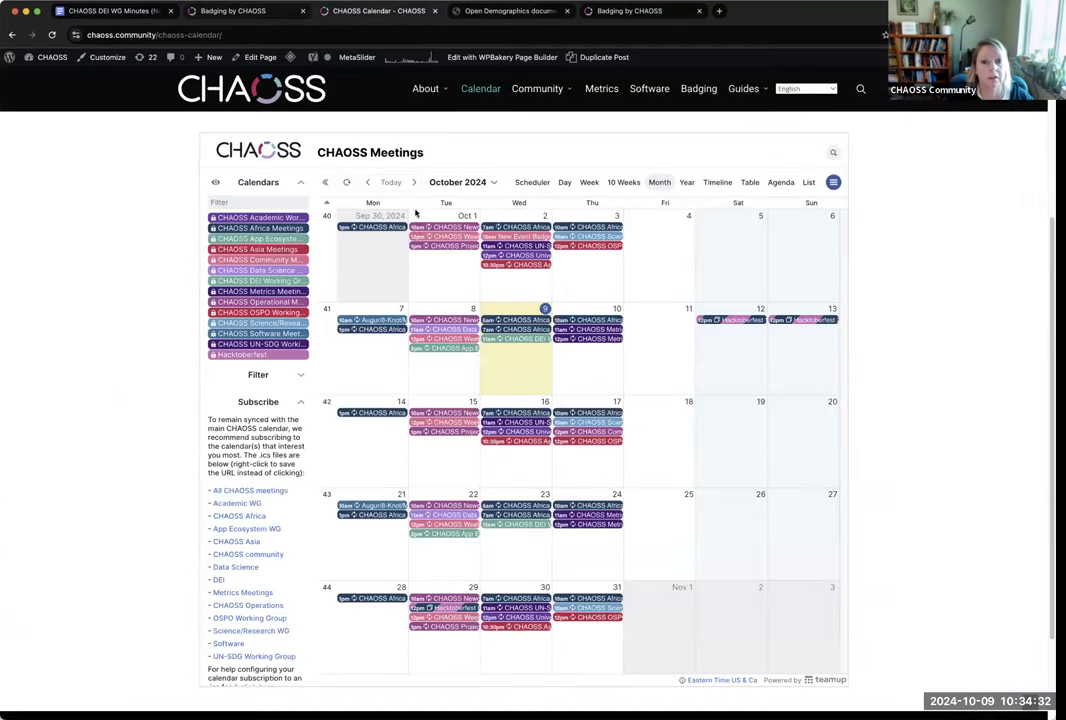
pyautogui.click(515, 338)
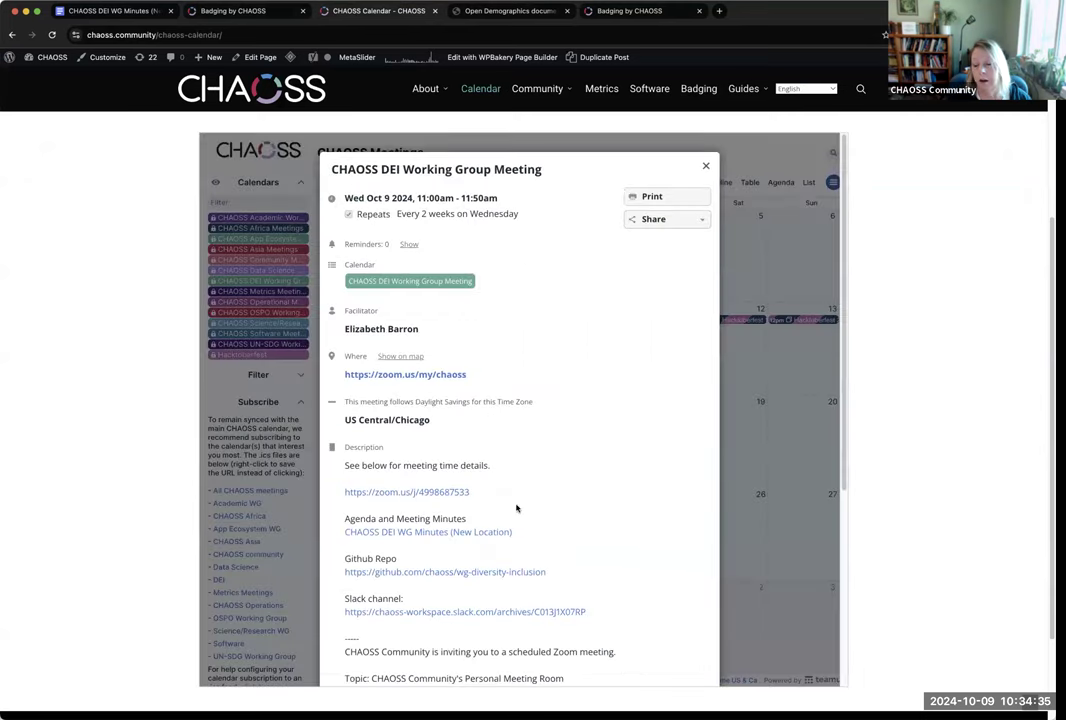
pyautogui.scroll(-2, 367, 284)
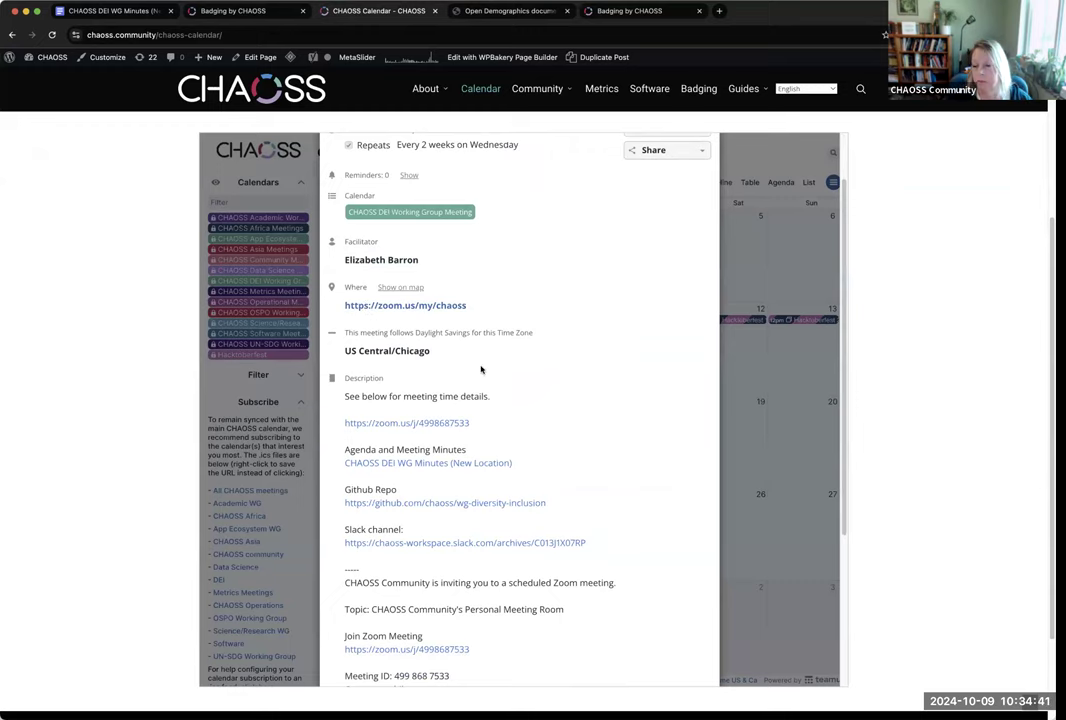
pyautogui.scroll(-5, 524, 358)
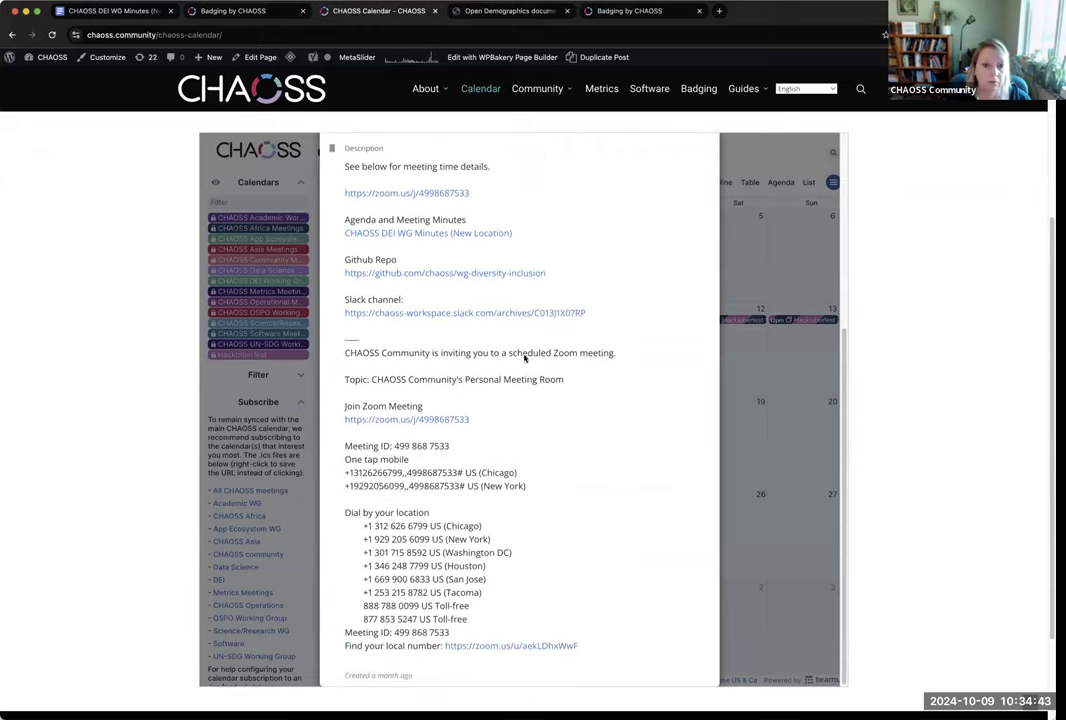
pyautogui.scroll(6, 526, 359)
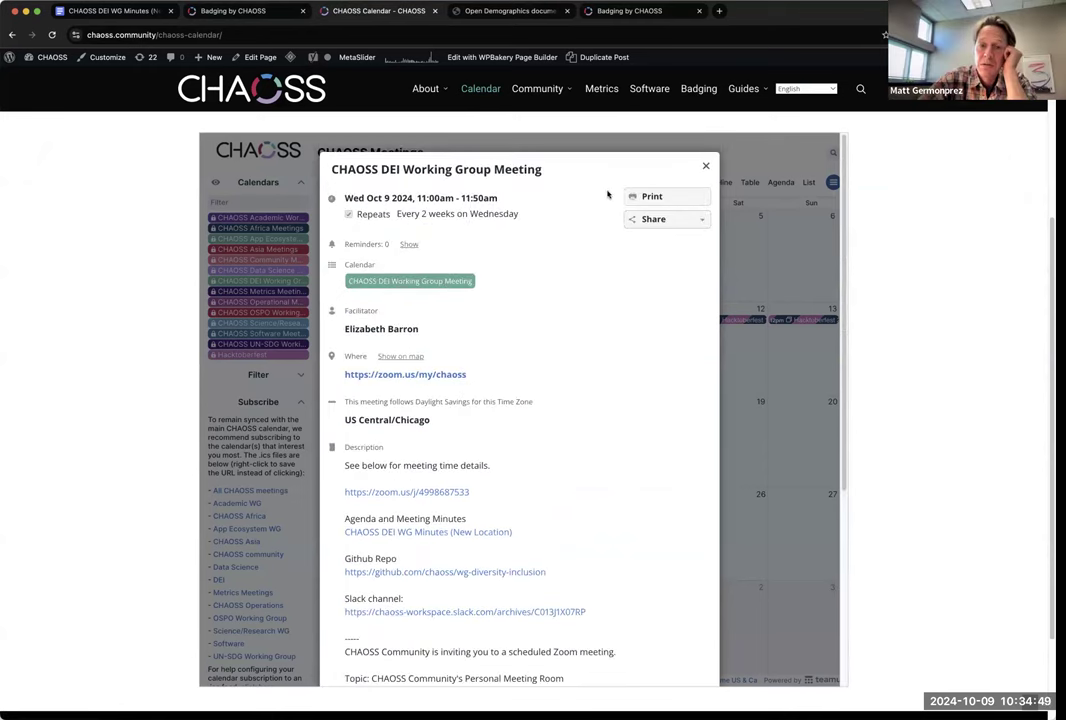
pyautogui.click(705, 168)
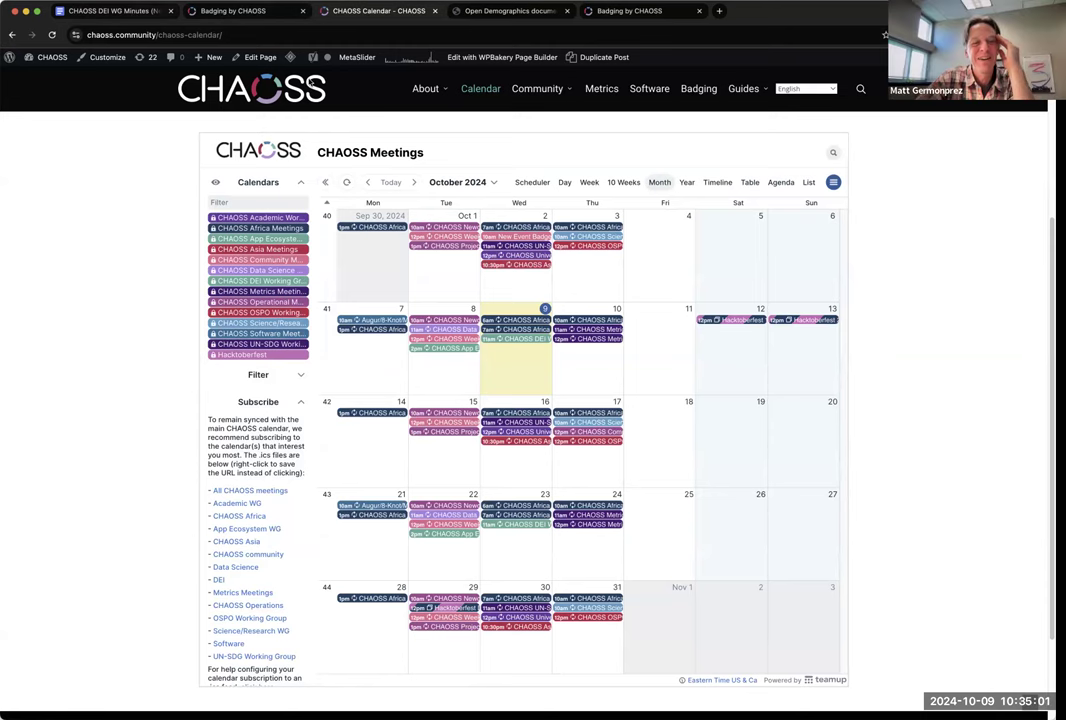
# - Return to the DEI WG minutes and highlight the All Things Open item with its sub-bullets for discussion
pyautogui.click(133, 14)
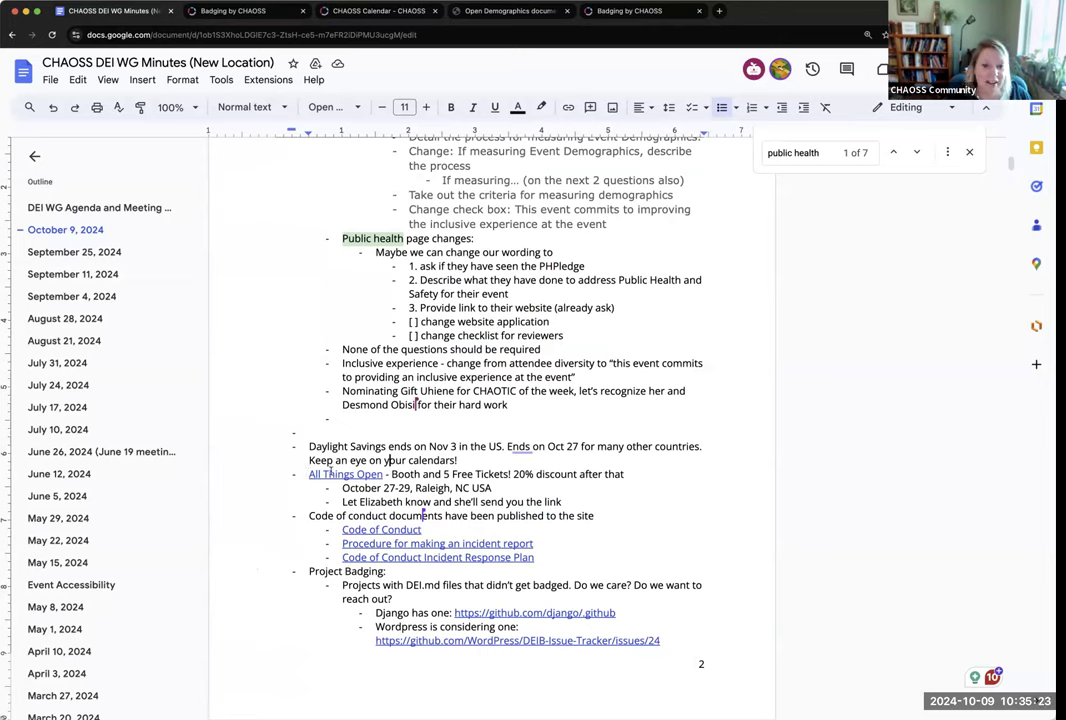
pyautogui.click(307, 474)
pyautogui.moveTo(309, 474); pyautogui.dragTo(571, 500)
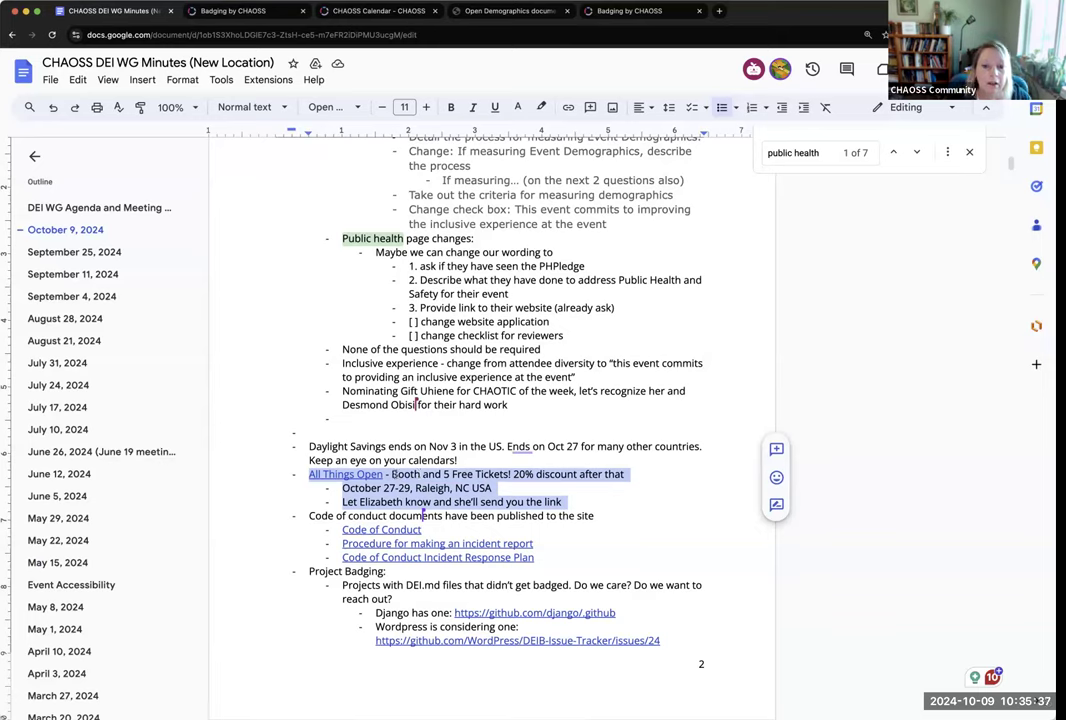
pyautogui.click(442, 475)
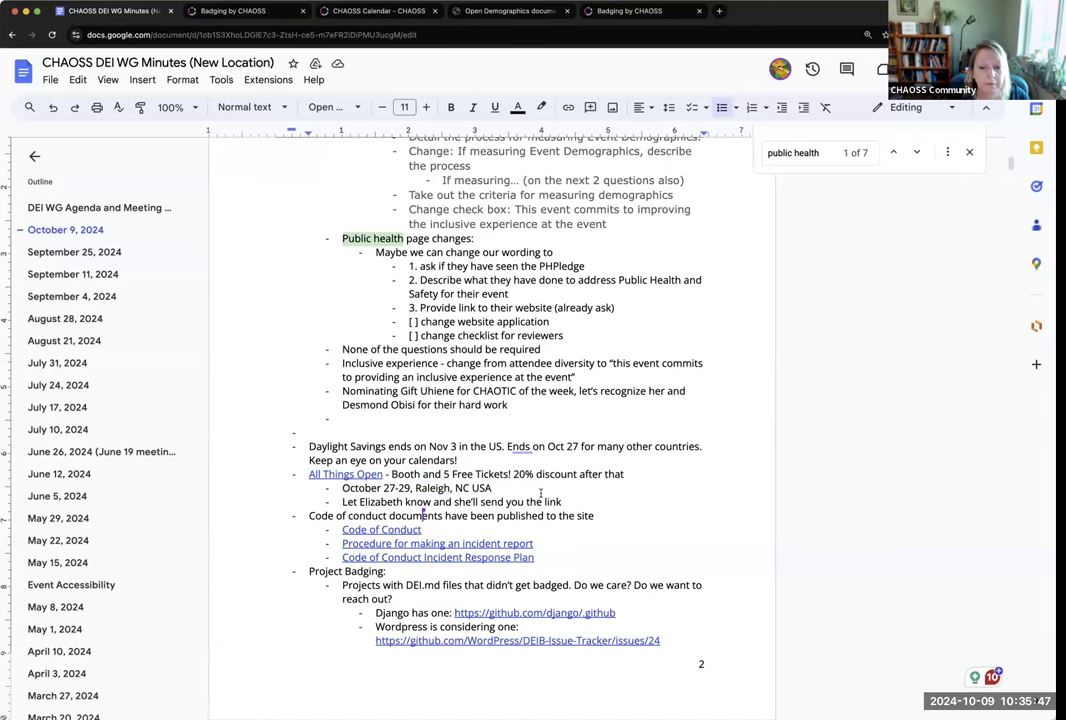
# - Highlight the agenda item on published code of conduct documents and open its Code of Conduct link
pyautogui.scroll(-1, 326, 462)
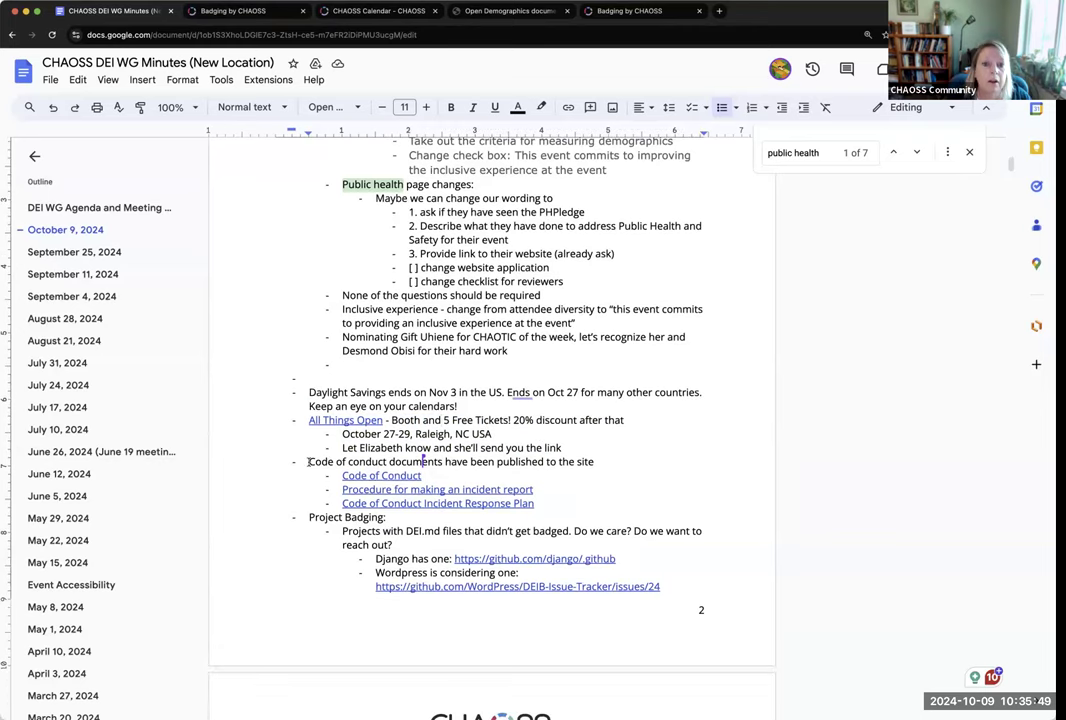
pyautogui.click(310, 462)
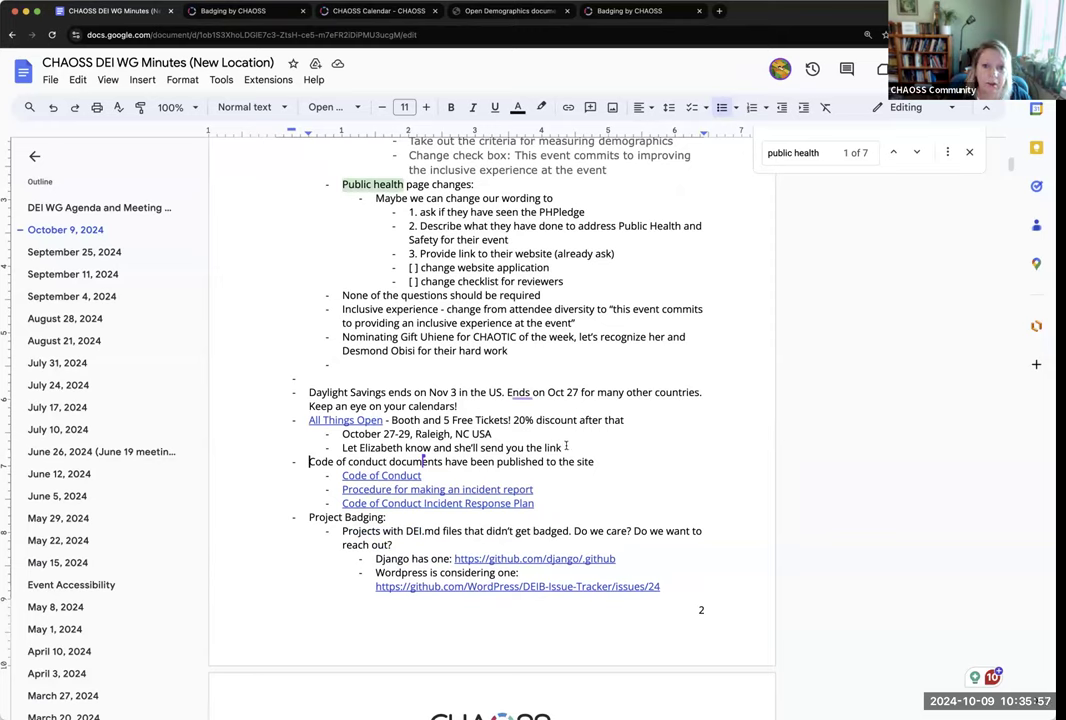
pyautogui.moveTo(306, 461); pyautogui.dragTo(443, 462)
pyautogui.moveTo(543, 473); pyautogui.dragTo(545, 505)
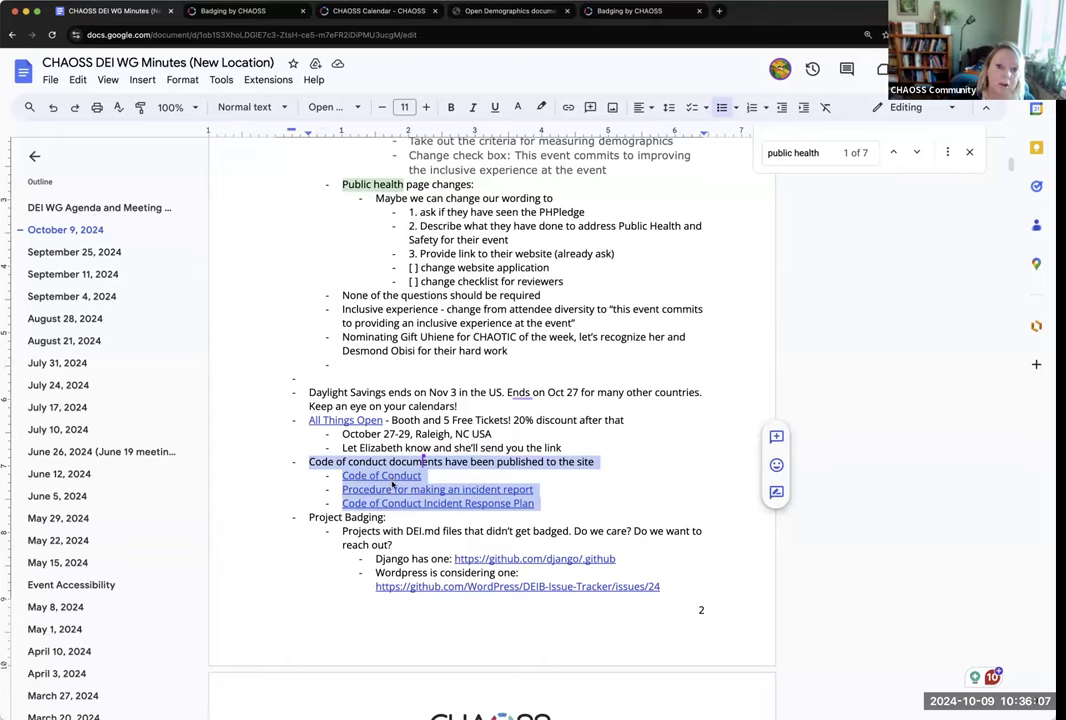
pyautogui.click(392, 480)
pyautogui.click(440, 495)
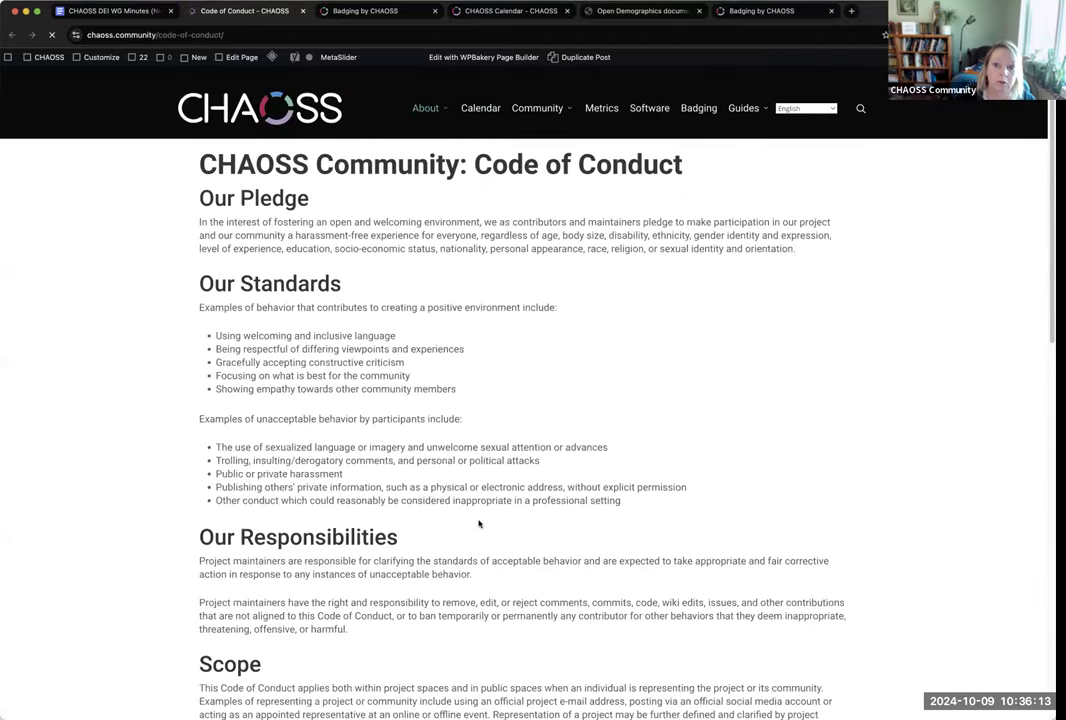
# - Skim the Code of Conduct page and go to the Procedure for Making a Code of Conduct Report page
pyautogui.scroll(-5, 478, 523)
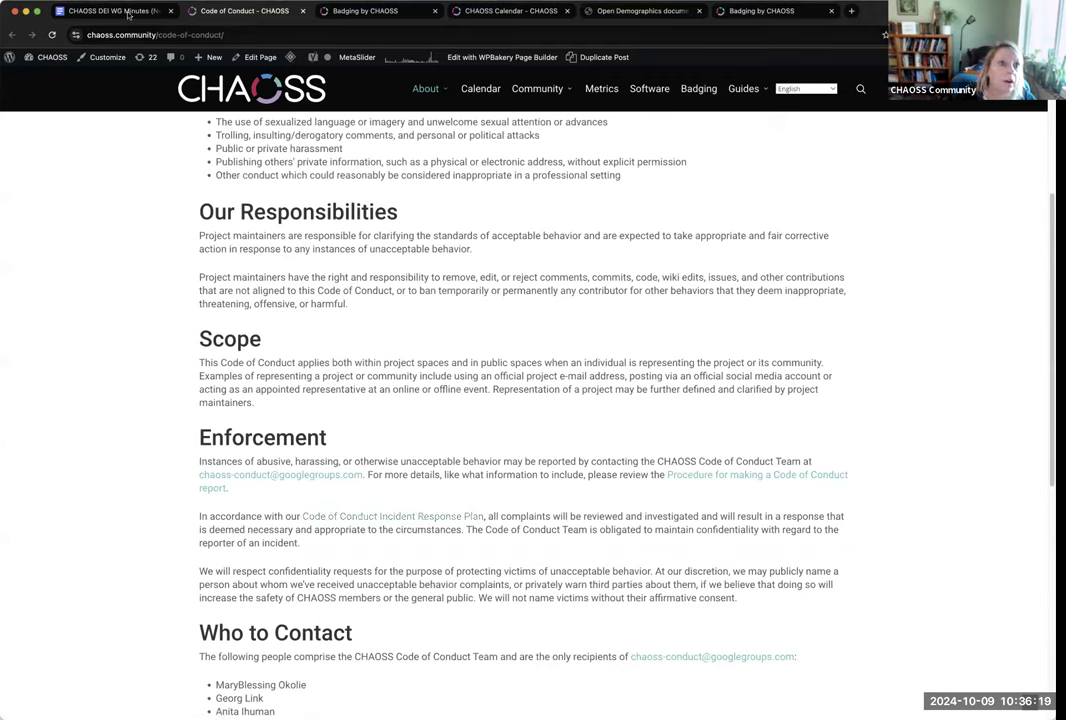
pyautogui.moveTo(426, 88)
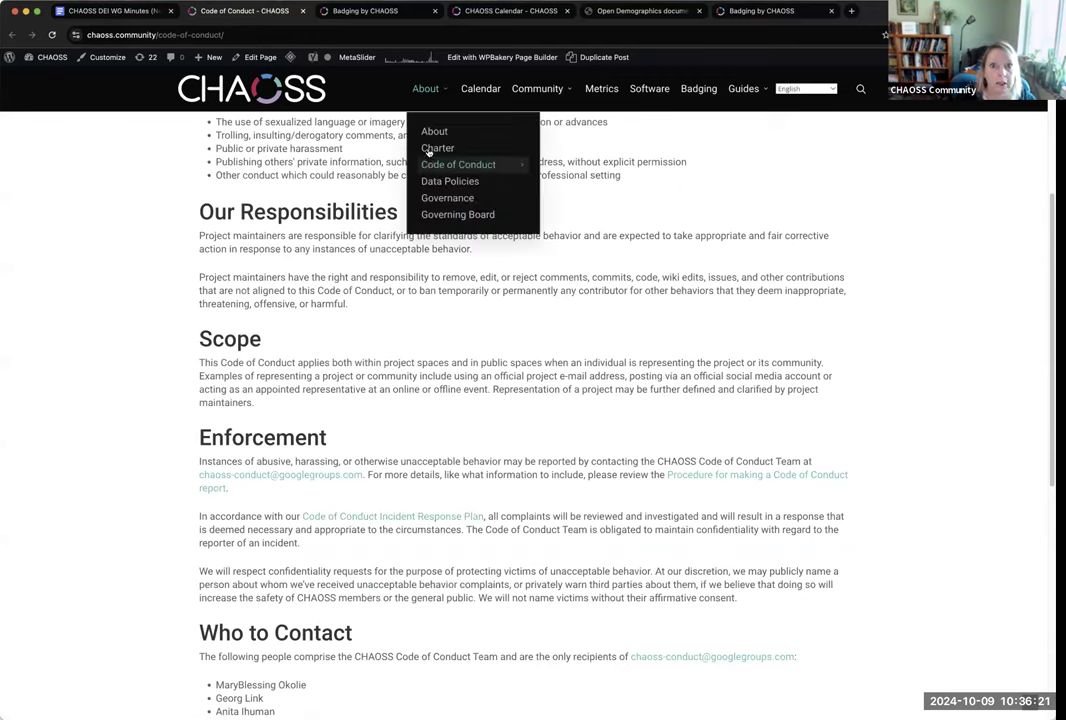
pyautogui.moveTo(453, 167)
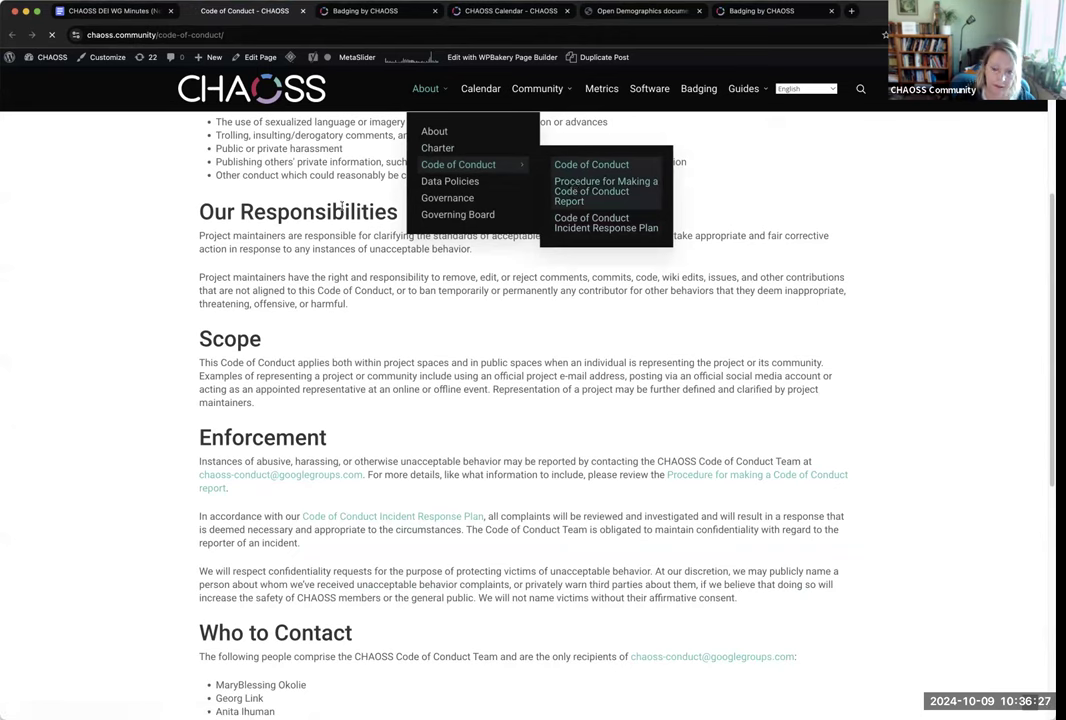
pyautogui.click(573, 187)
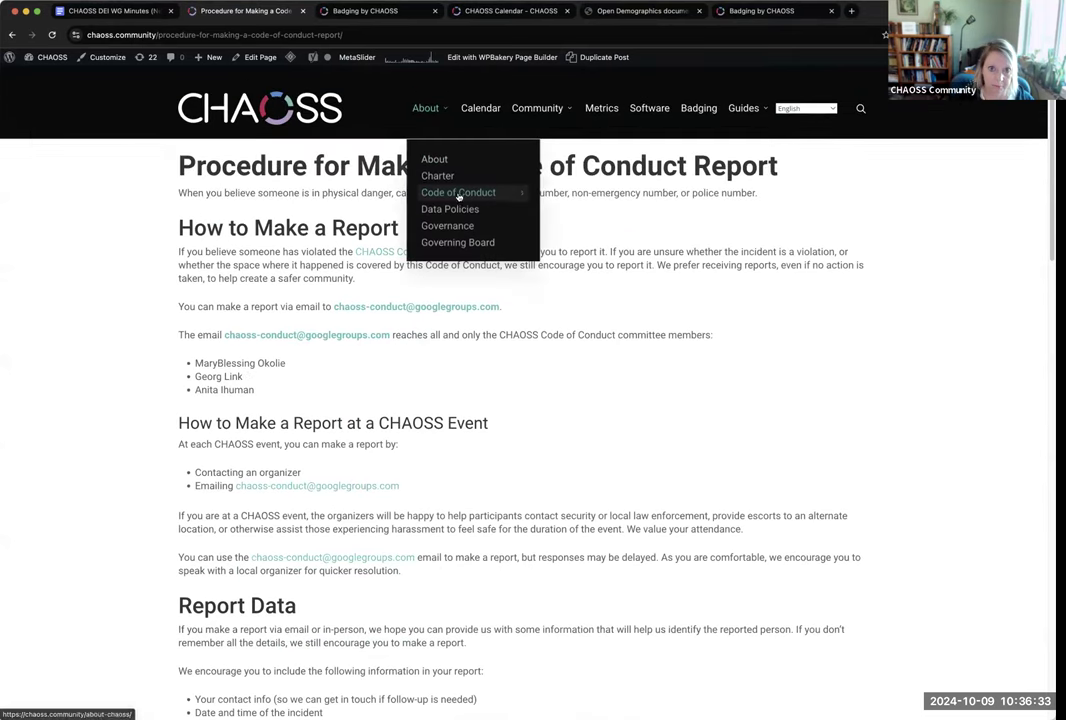
# - Go to the Code of Conduct Incident Response Plan page and skim it
pyautogui.moveTo(458, 191)
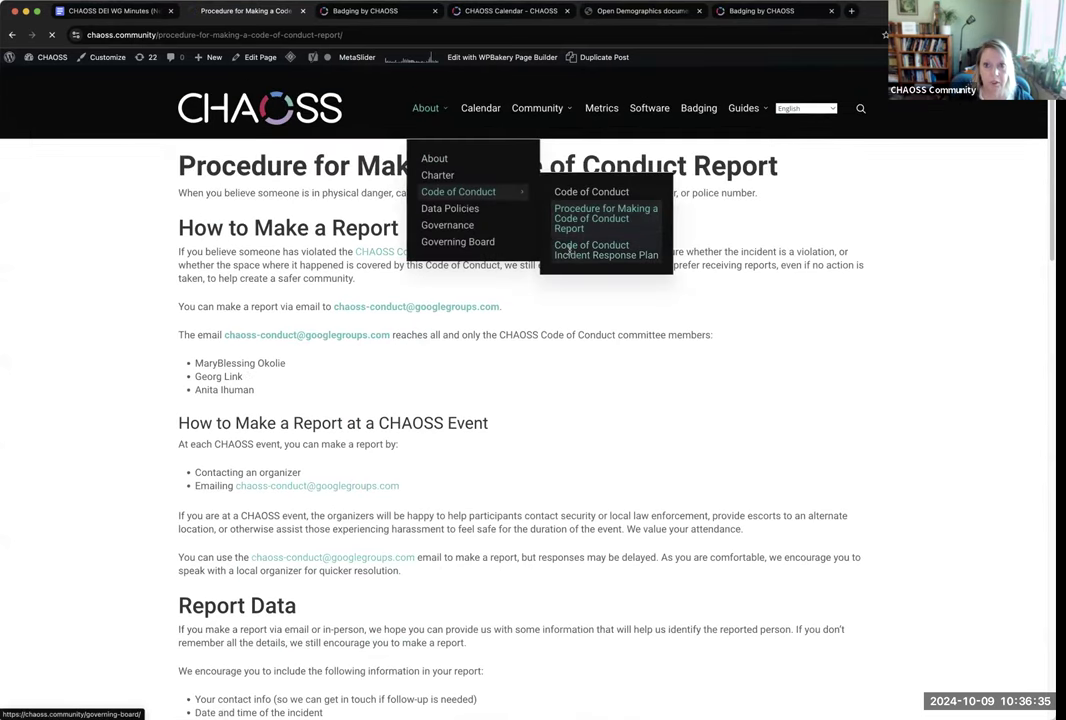
pyautogui.click(455, 241)
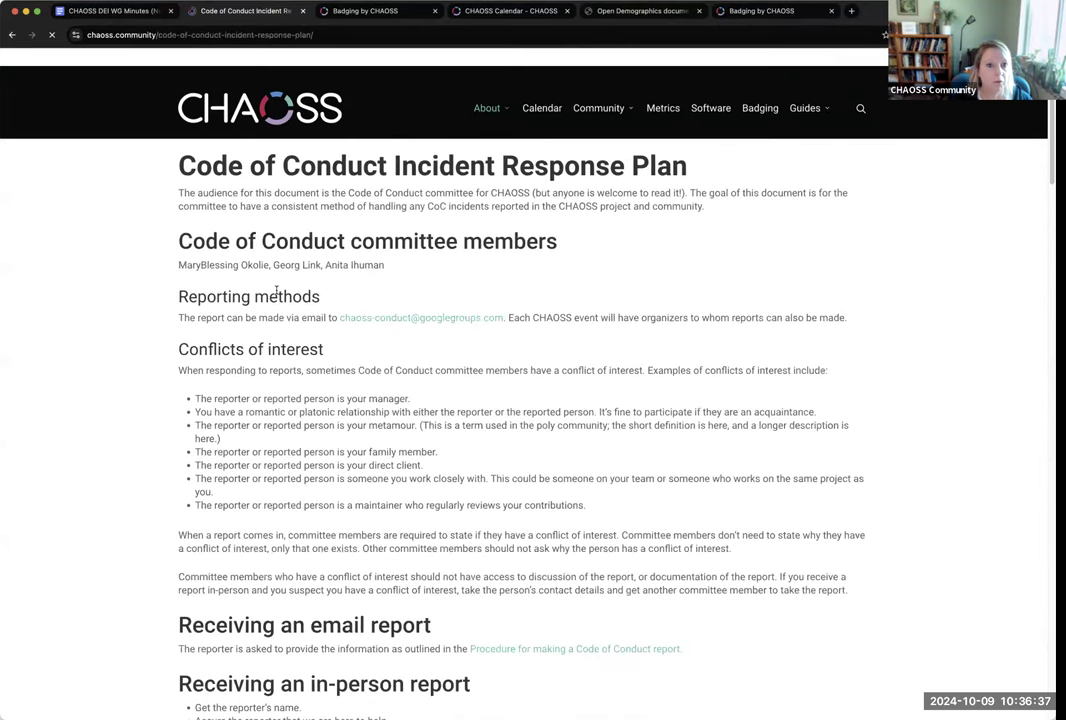
pyautogui.scroll(-1, 268, 392)
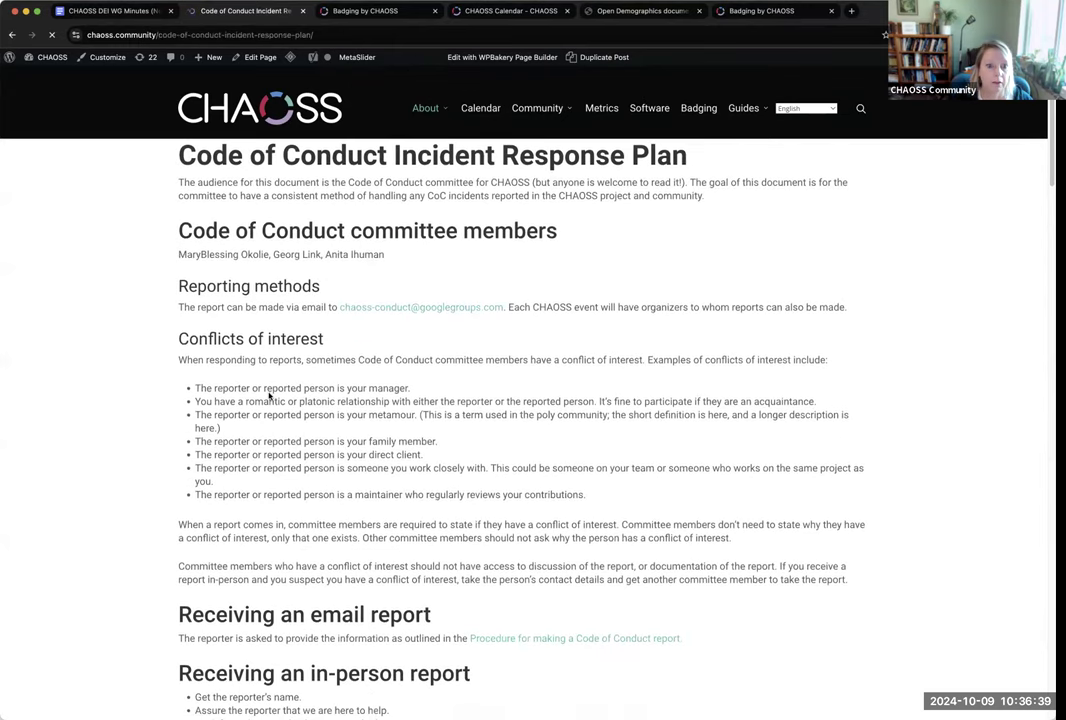
pyautogui.scroll(-10, 272, 396)
pyautogui.scroll(15, 272, 396)
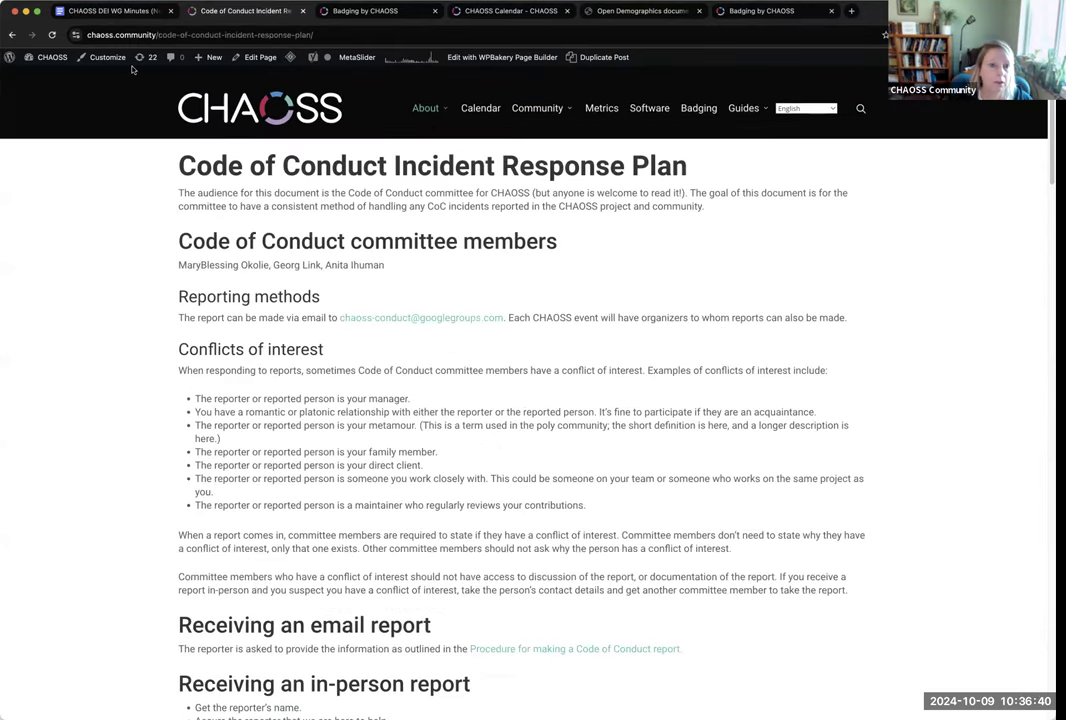
# - Return to the DEI WG minutes and highlight the code of conduct item with its three links for discussion
pyautogui.click(115, 10)
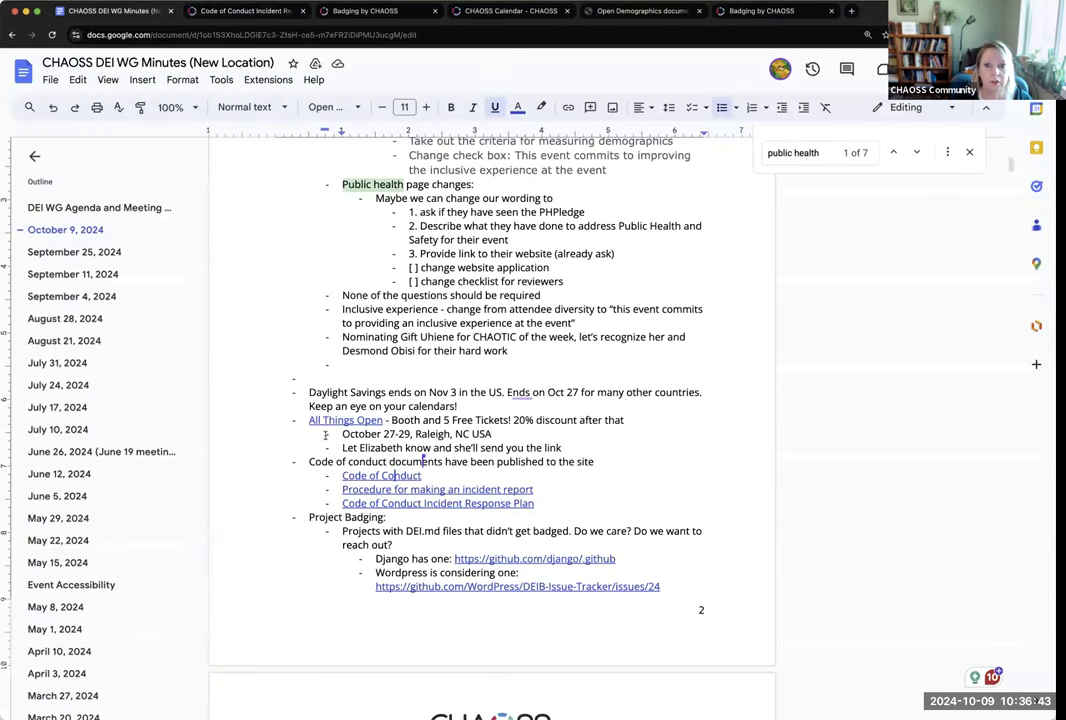
pyautogui.moveTo(309, 461); pyautogui.dragTo(535, 503)
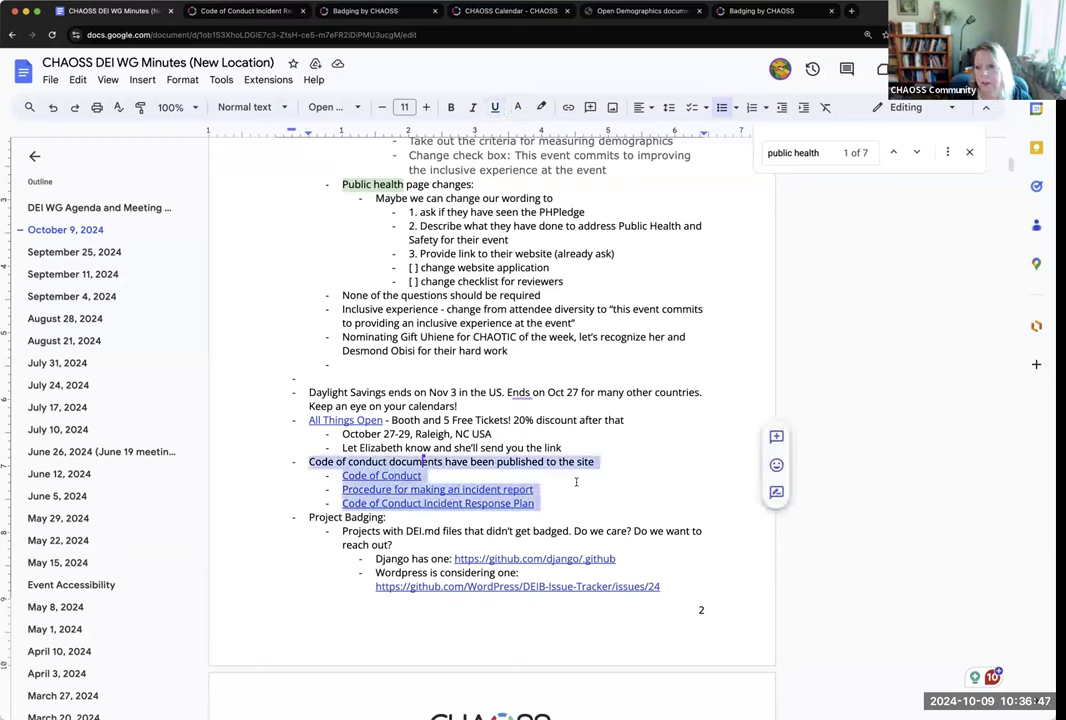
pyautogui.click(453, 477)
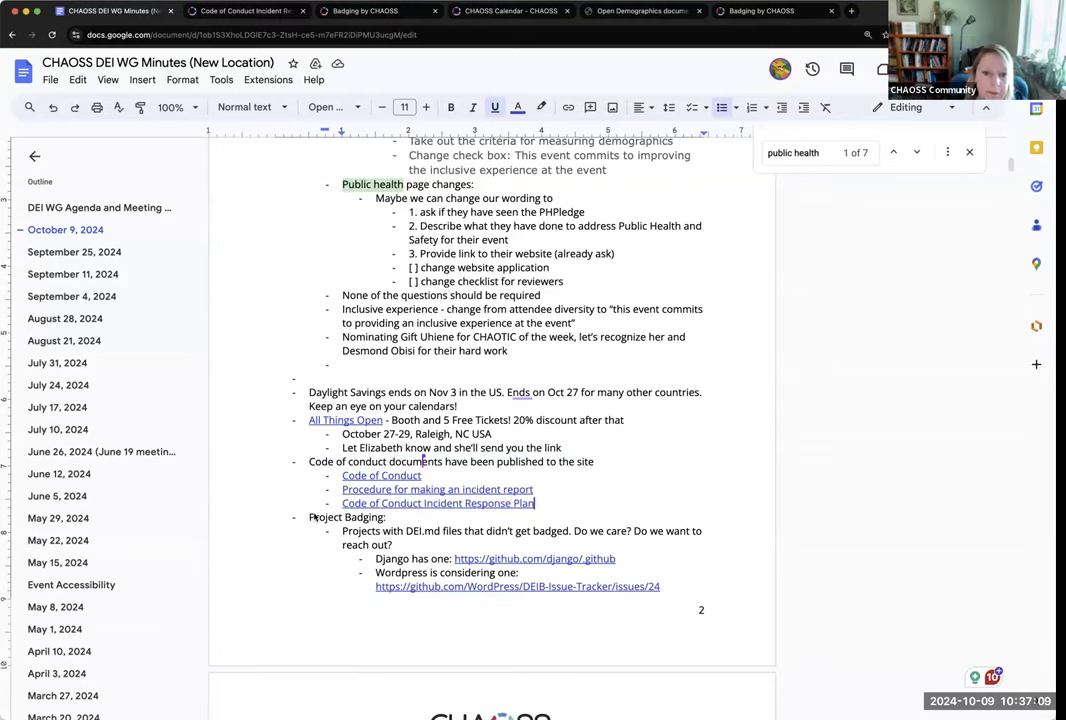
# - Review the remaining October 9 items, highlighting Project Badging, the Chat Platform Inclusivity metric review and the "Projects with DEI.md" bullet
pyautogui.scroll(-5, 313, 517)
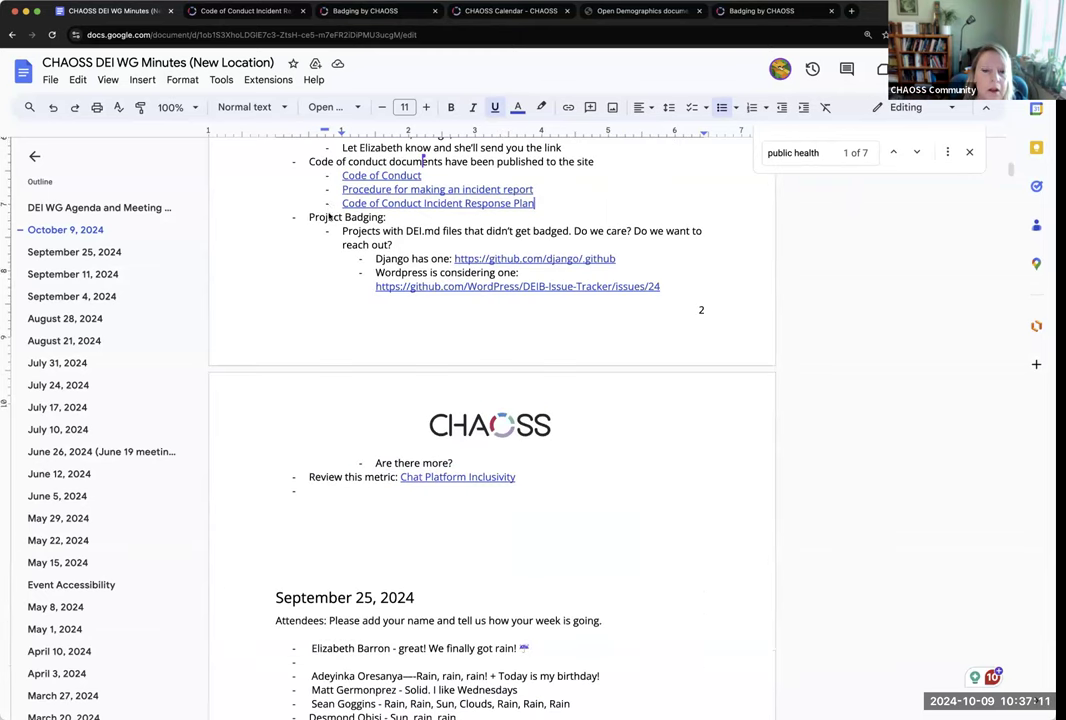
pyautogui.scroll(1, 300, 225)
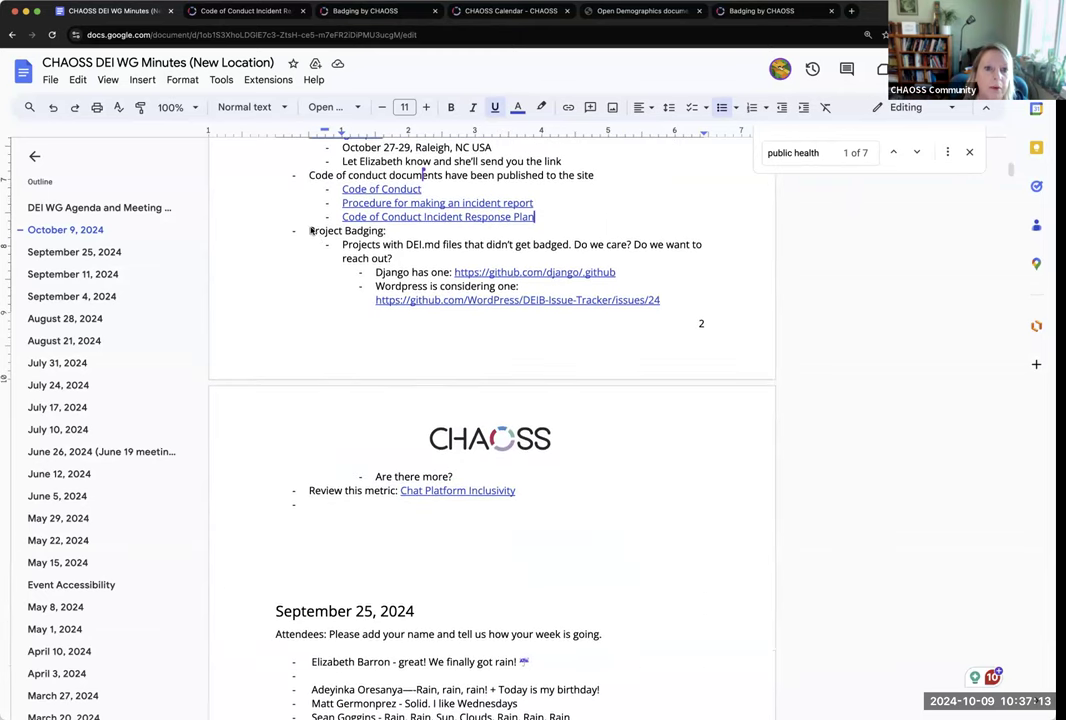
pyautogui.tripleClick(369, 231)
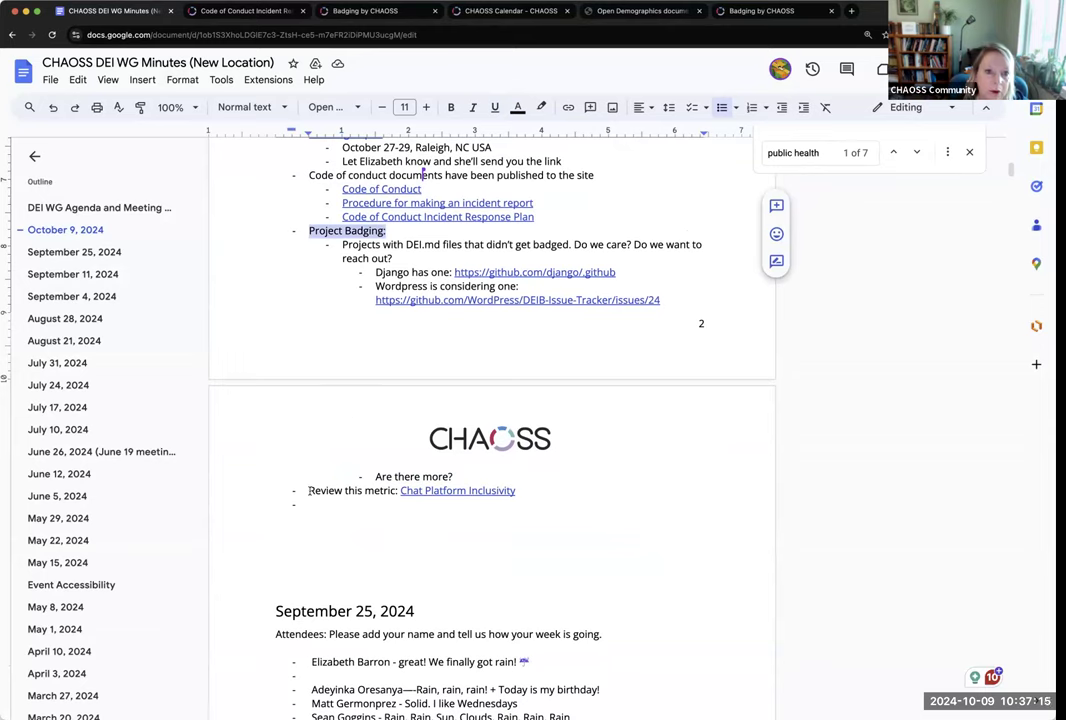
pyautogui.moveTo(309, 490); pyautogui.dragTo(517, 490)
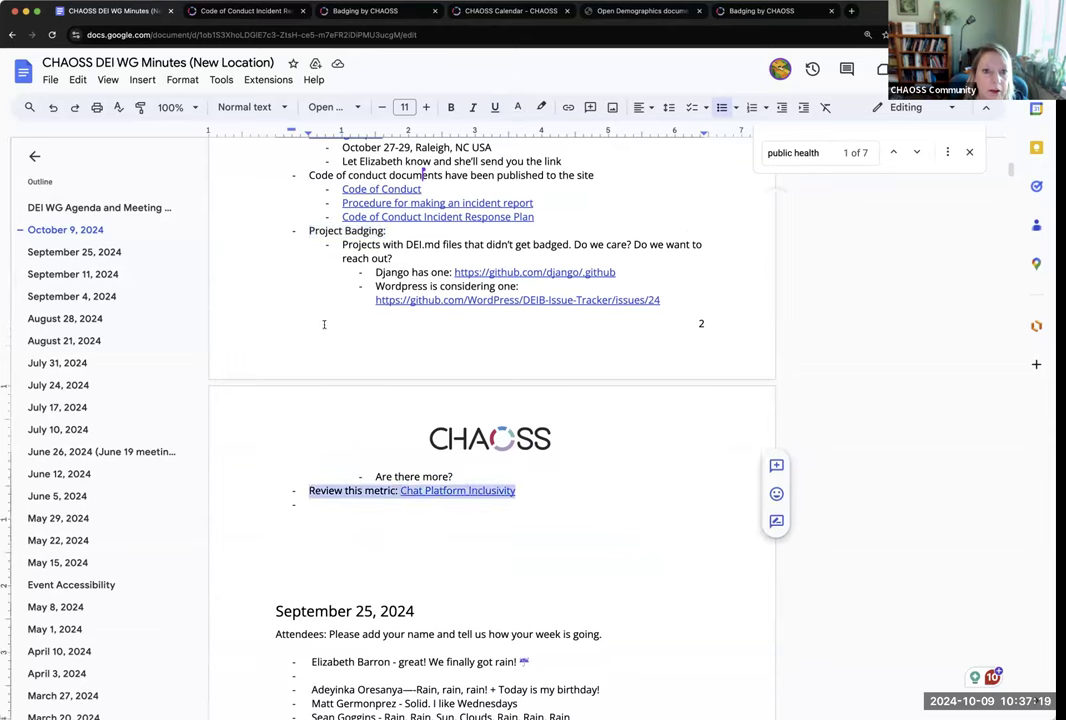
pyautogui.moveTo(309, 230); pyautogui.dragTo(386, 231)
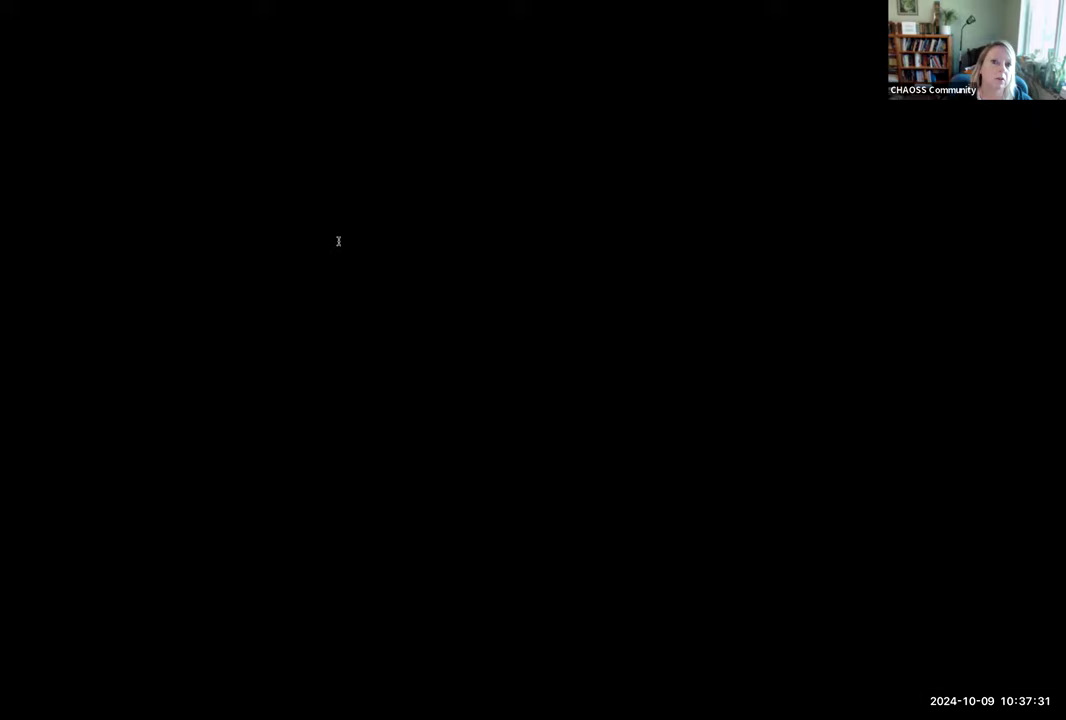
pyautogui.moveTo(341, 244); pyautogui.dragTo(440, 245)
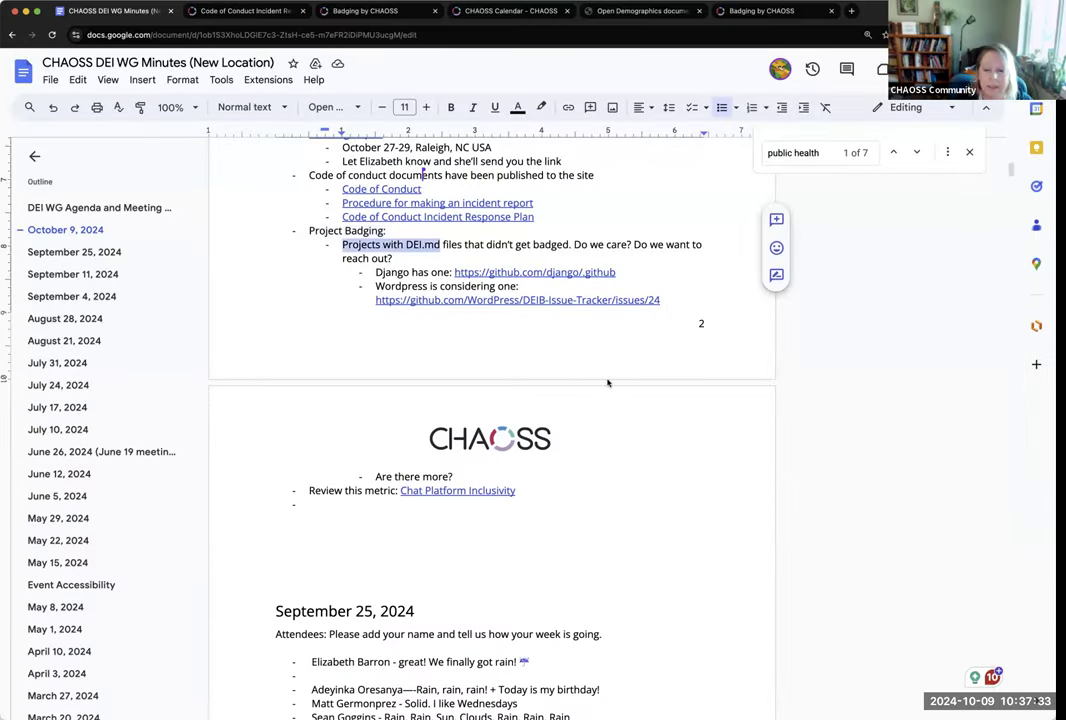